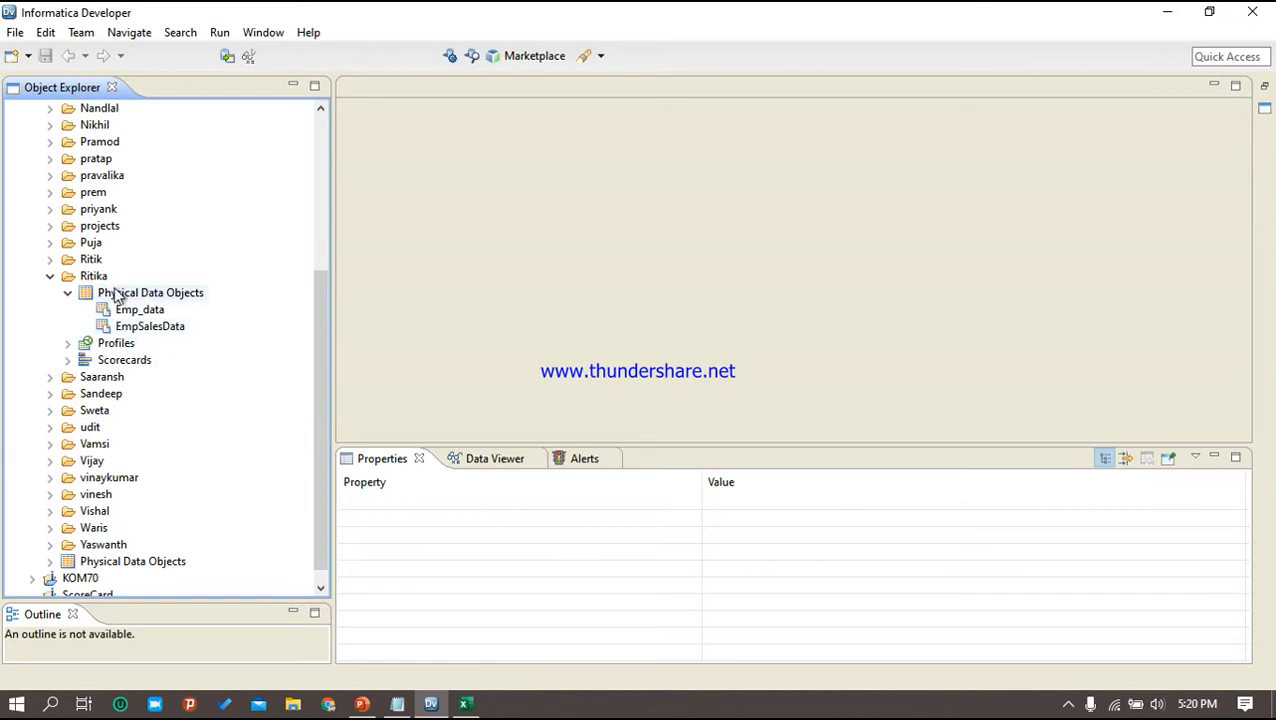
Create a mapping in the expanded personal folder, named with that folder's name followed by "_EmpSalesData_Mapping"
{"action": "right_click", "coordinate": [93, 278]}
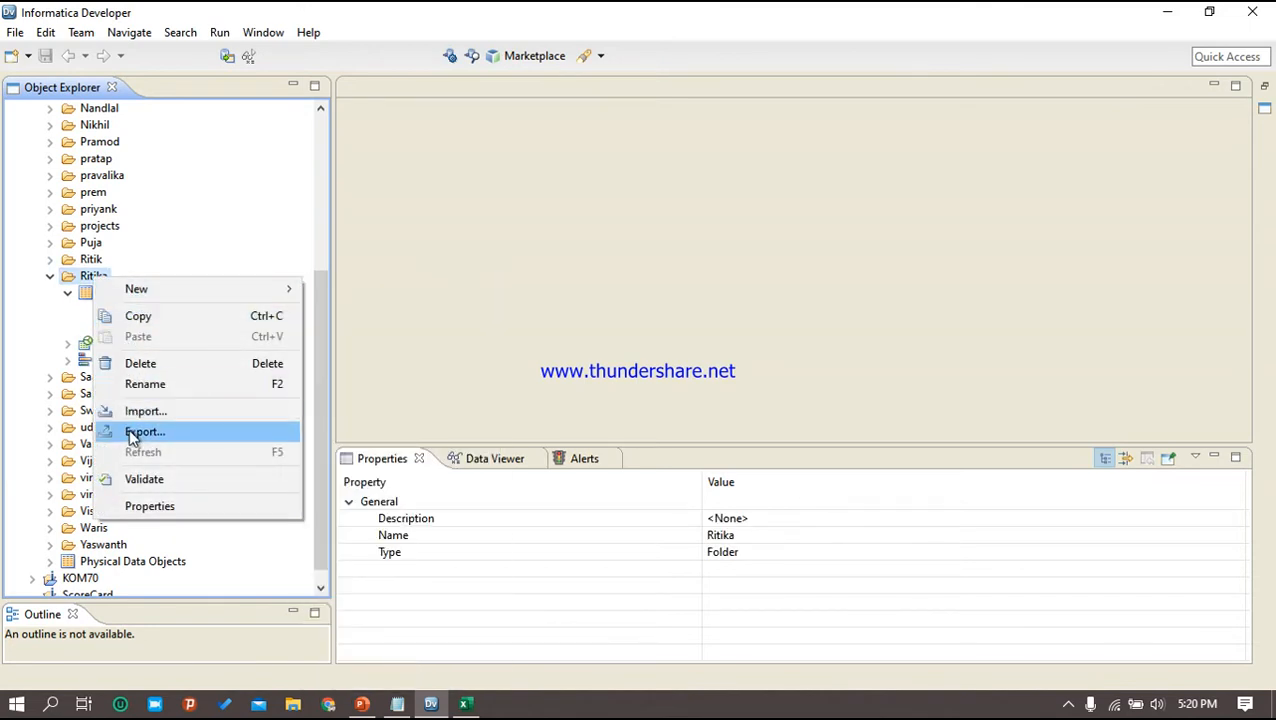
{"action": "left_click", "coordinate": [199, 290]}
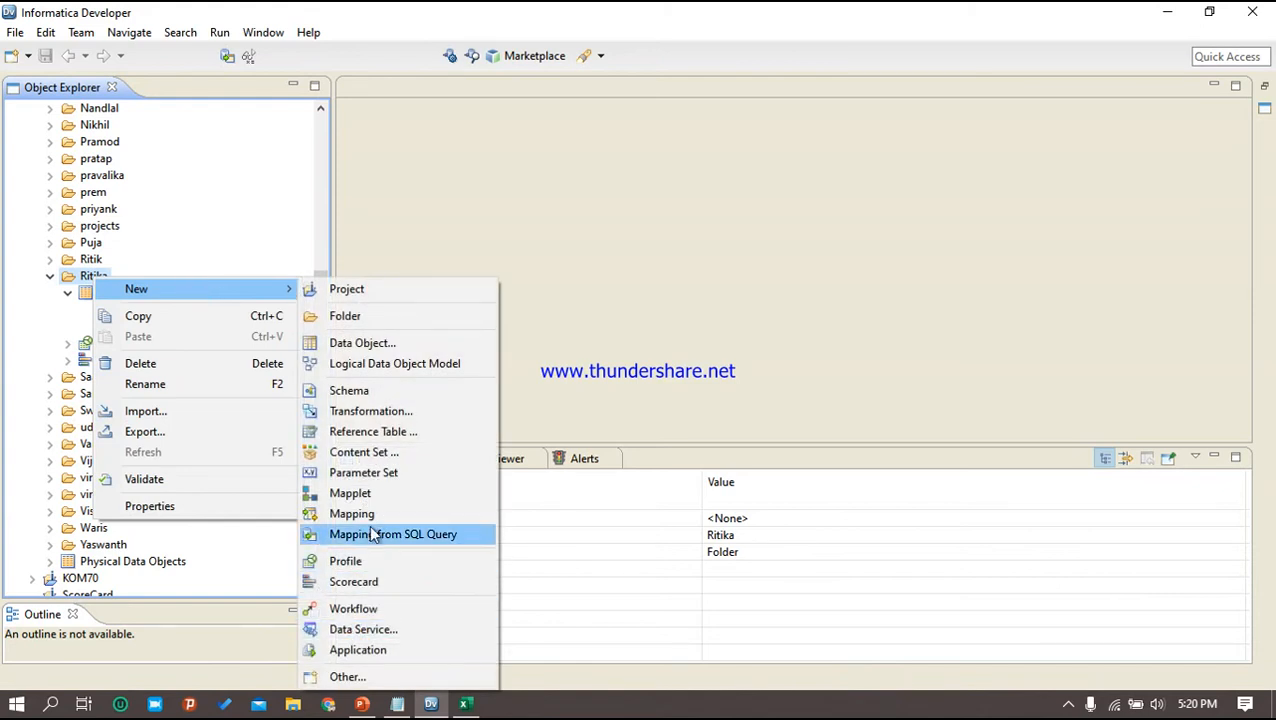
{"action": "left_click", "coordinate": [371, 515]}
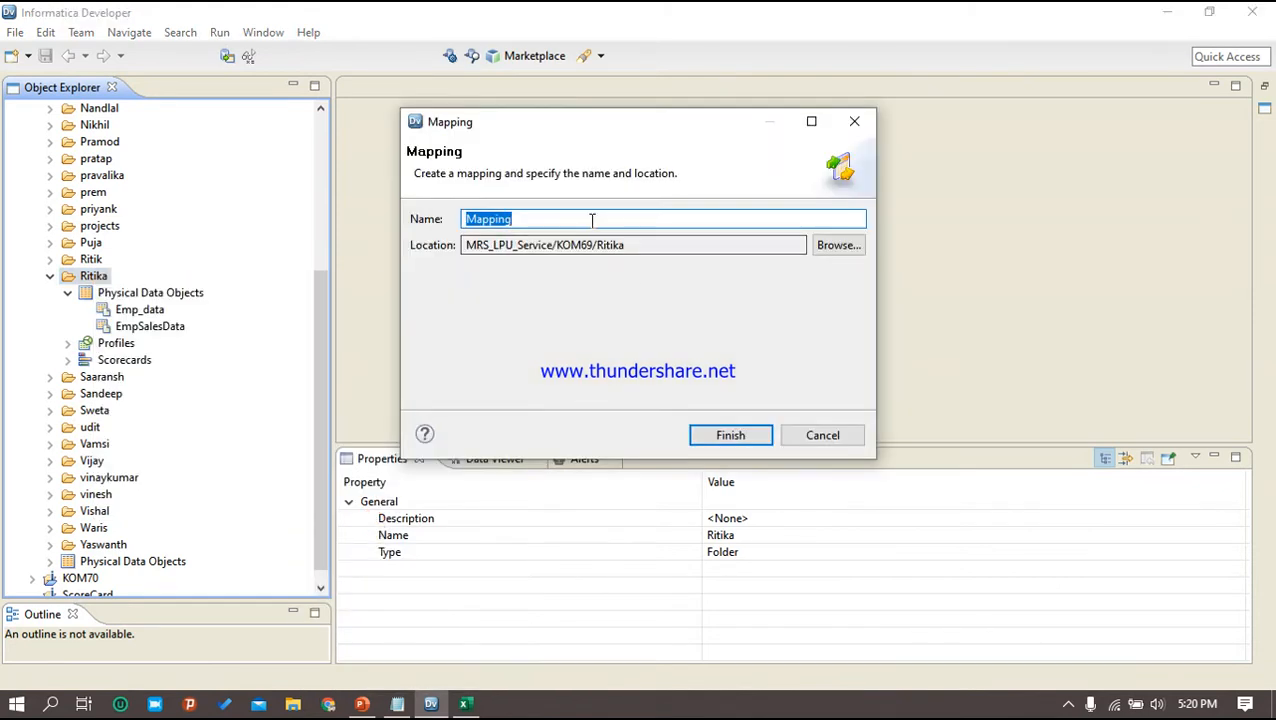
{"action": "left_click", "coordinate": [521, 219]}
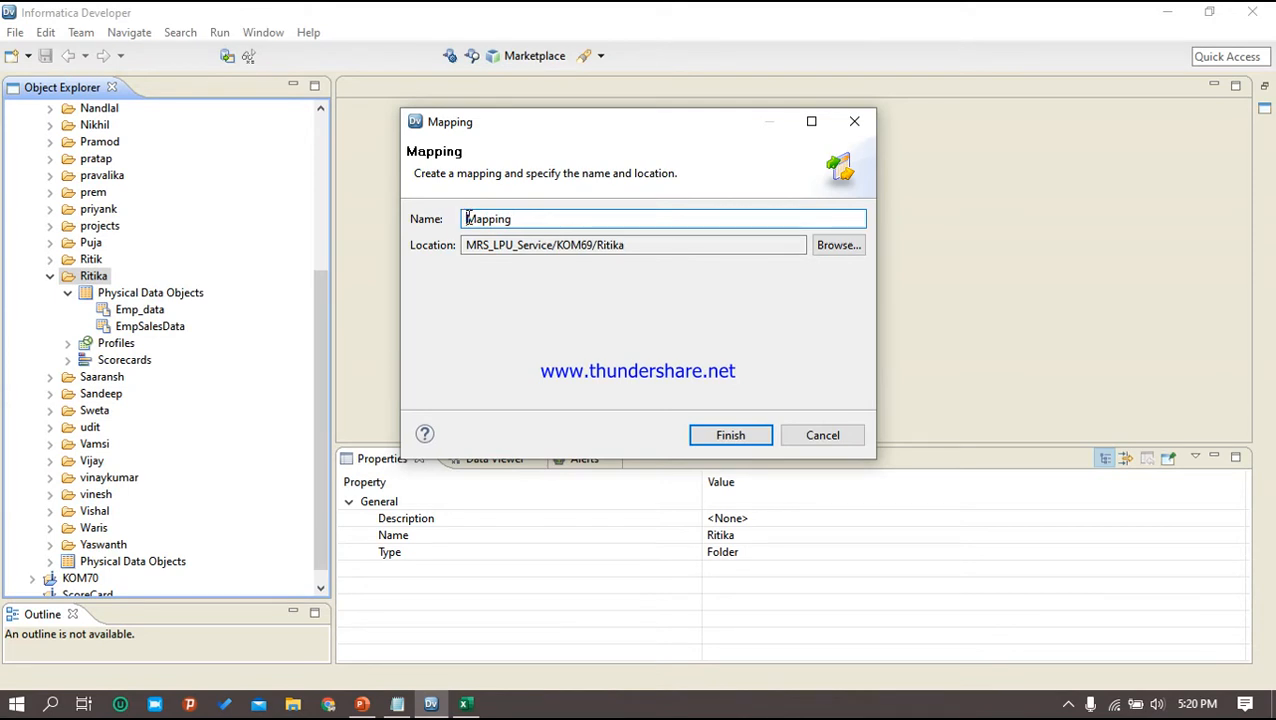
{"action": "key", "text": "Home"}
{"action": "type", "text": "Ritika_Emp"}
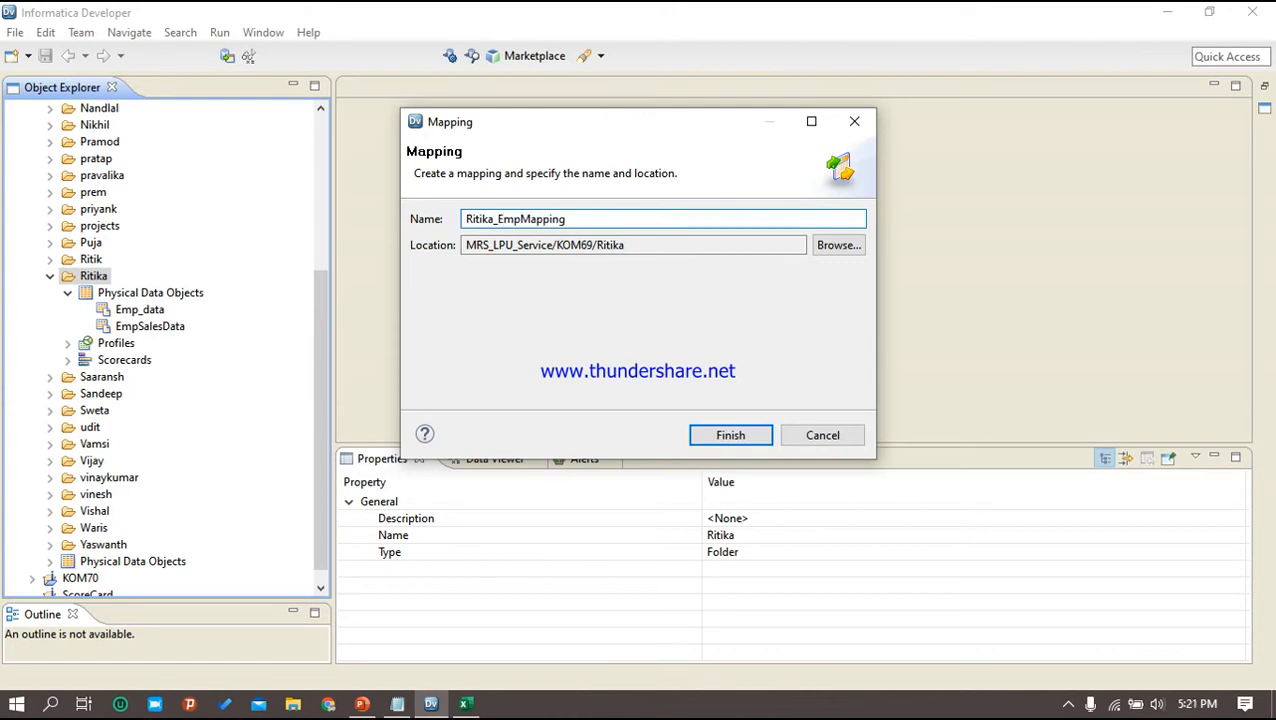
{"action": "type", "text": "SalesData_"}
{"action": "left_click", "coordinate": [730, 435]}
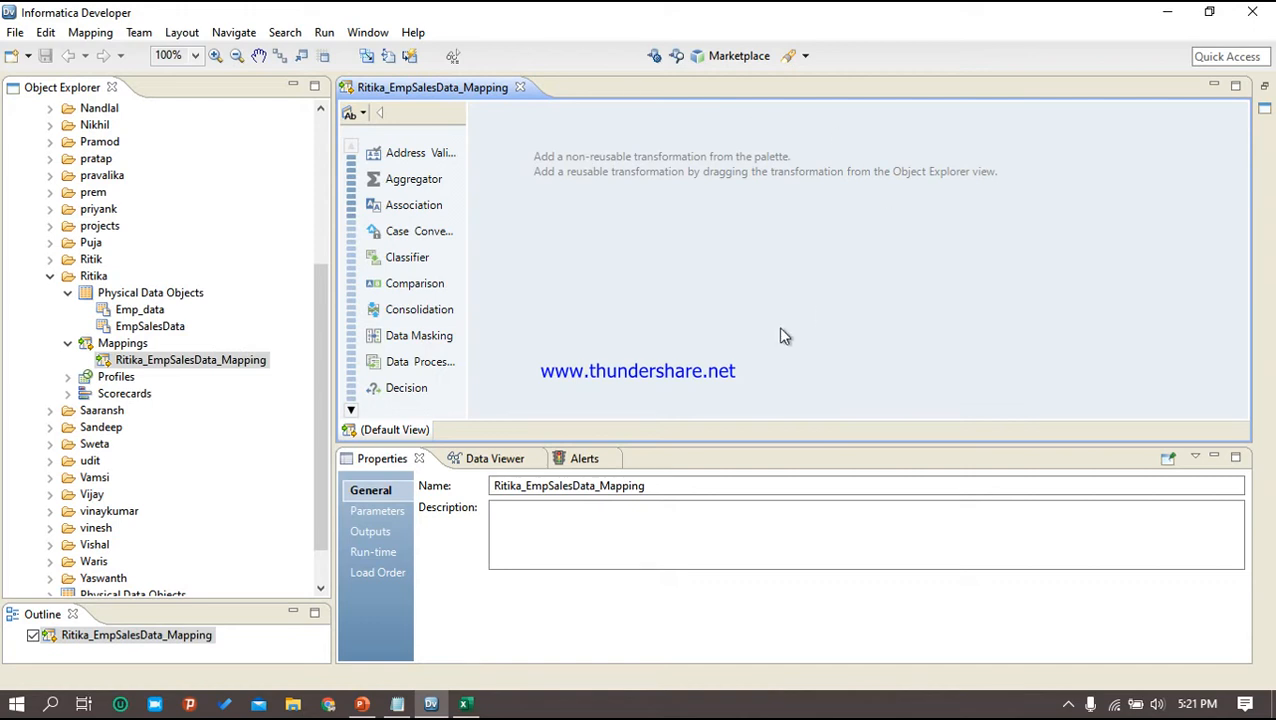
Add the EmpSalesData flat file to the mapping with Read access as an independent data object and place it near the canvas's upper edge
{"action": "left_click_drag", "start_coordinate": [160, 327], "coordinate": [583, 221]}
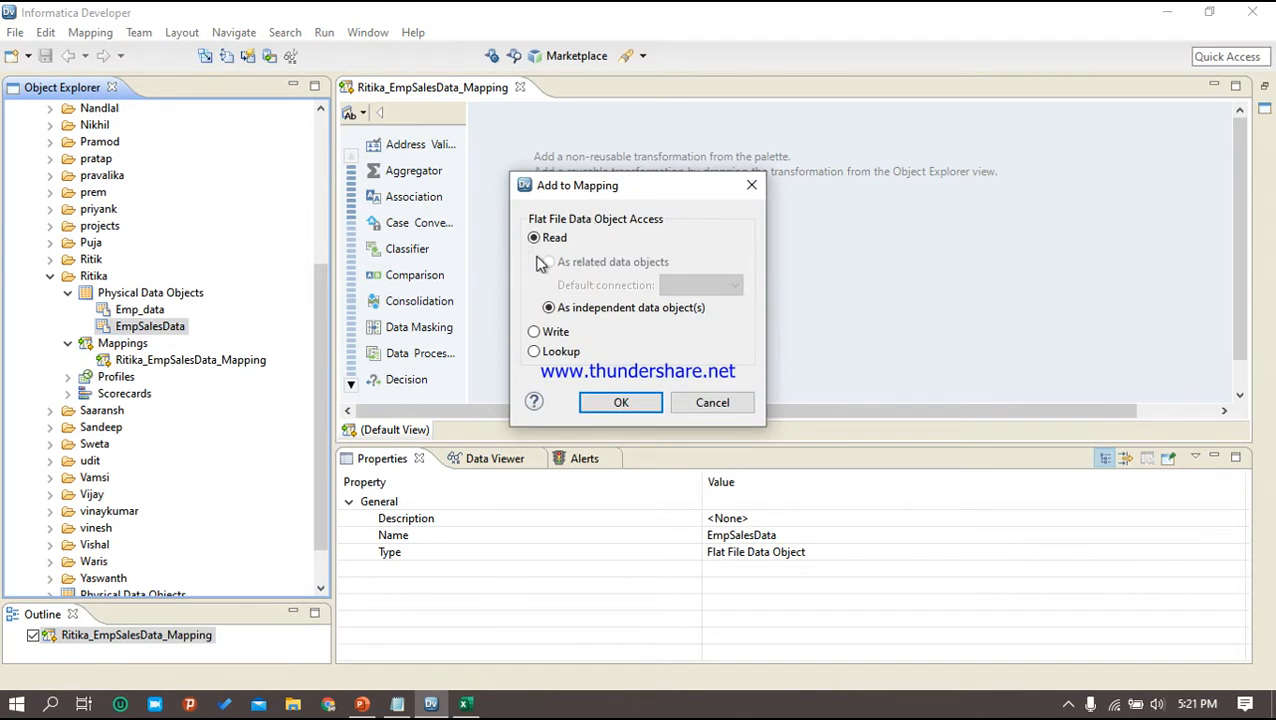
{"action": "left_click", "coordinate": [621, 403]}
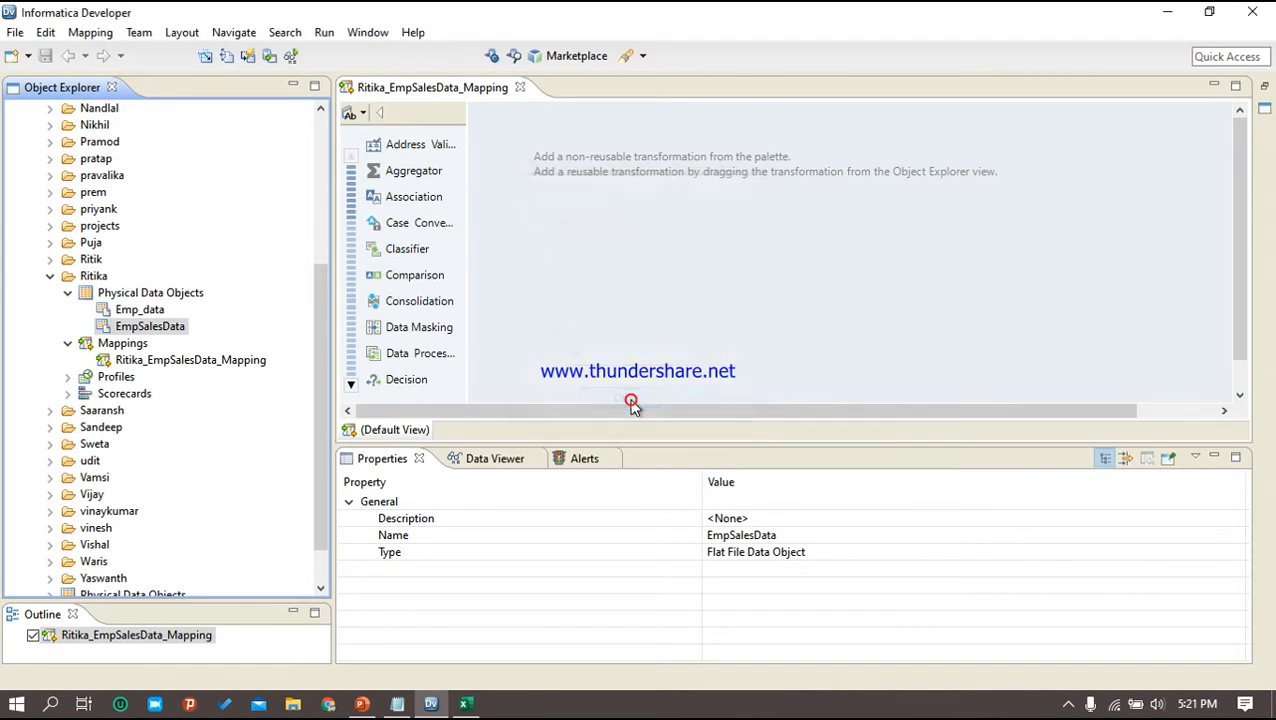
{"action": "left_click_drag", "start_coordinate": [676, 236], "coordinate": [606, 143]}
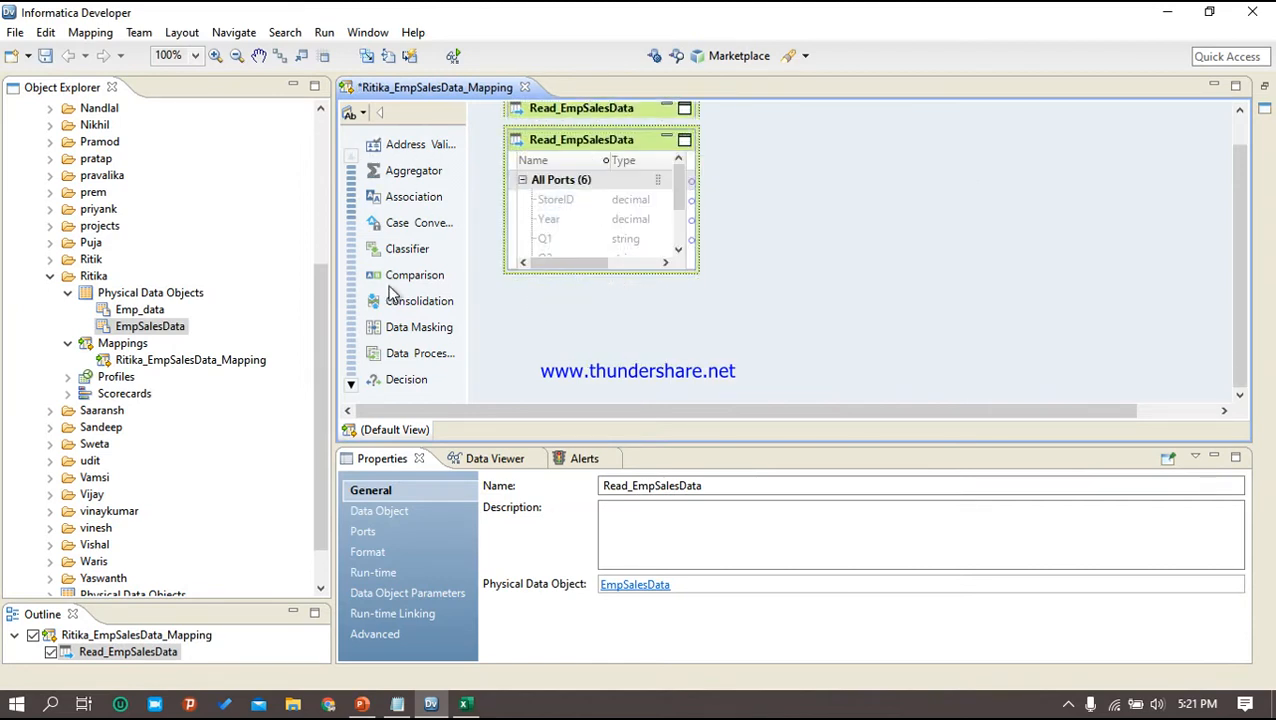
Add an Expression transformation to the mapping and place it beside Read_EmpSalesData
{"action": "left_click", "coordinate": [353, 387]}
{"action": "left_click", "coordinate": [353, 387]}
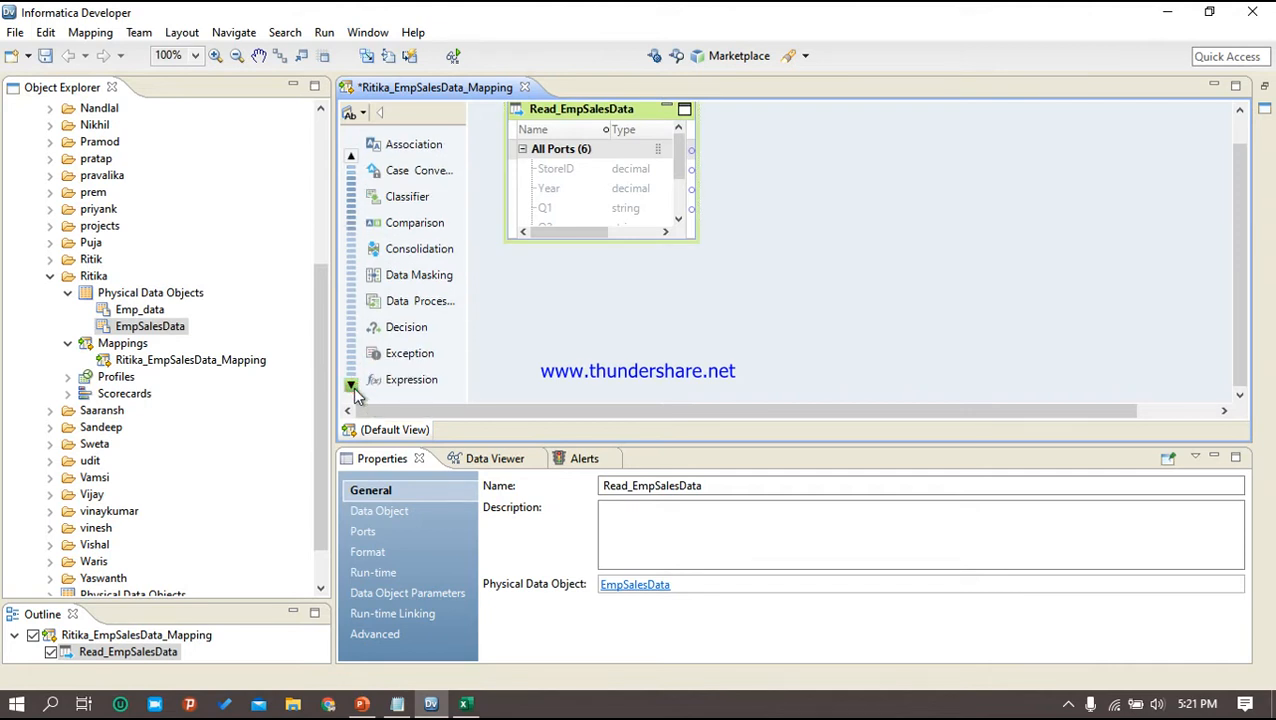
{"action": "double_click", "coordinate": [421, 380]}
{"action": "left_click_drag", "start_coordinate": [880, 178], "coordinate": [810, 132]}
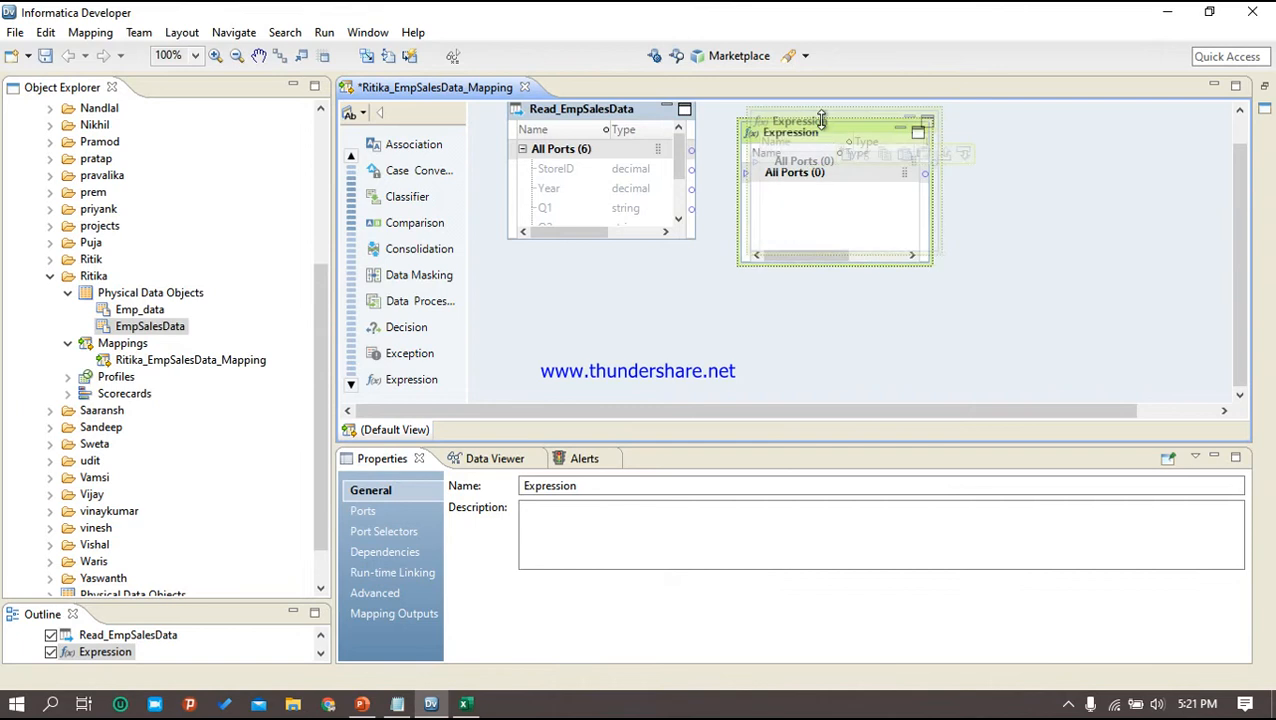
Link all ports from StoreID through Q4 of Read_EmpSalesData into the Expression transformation, and enlarge both boxes to show every port
{"action": "left_click", "coordinate": [588, 170]}
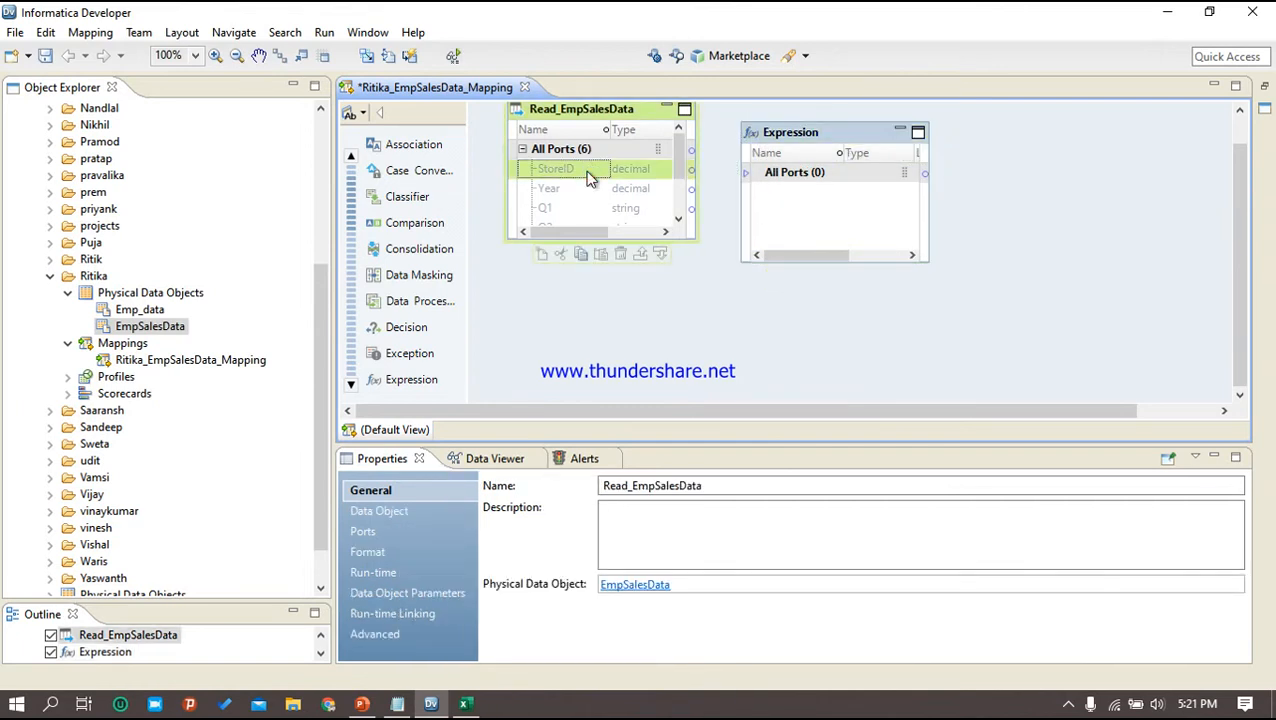
{"action": "key", "text": "shift+Down"}
{"action": "key", "text": "shift+Down"}
{"action": "key", "text": "shift+Down"}
{"action": "key", "text": "shift+Down"}
{"action": "key", "text": "shift+Down"}
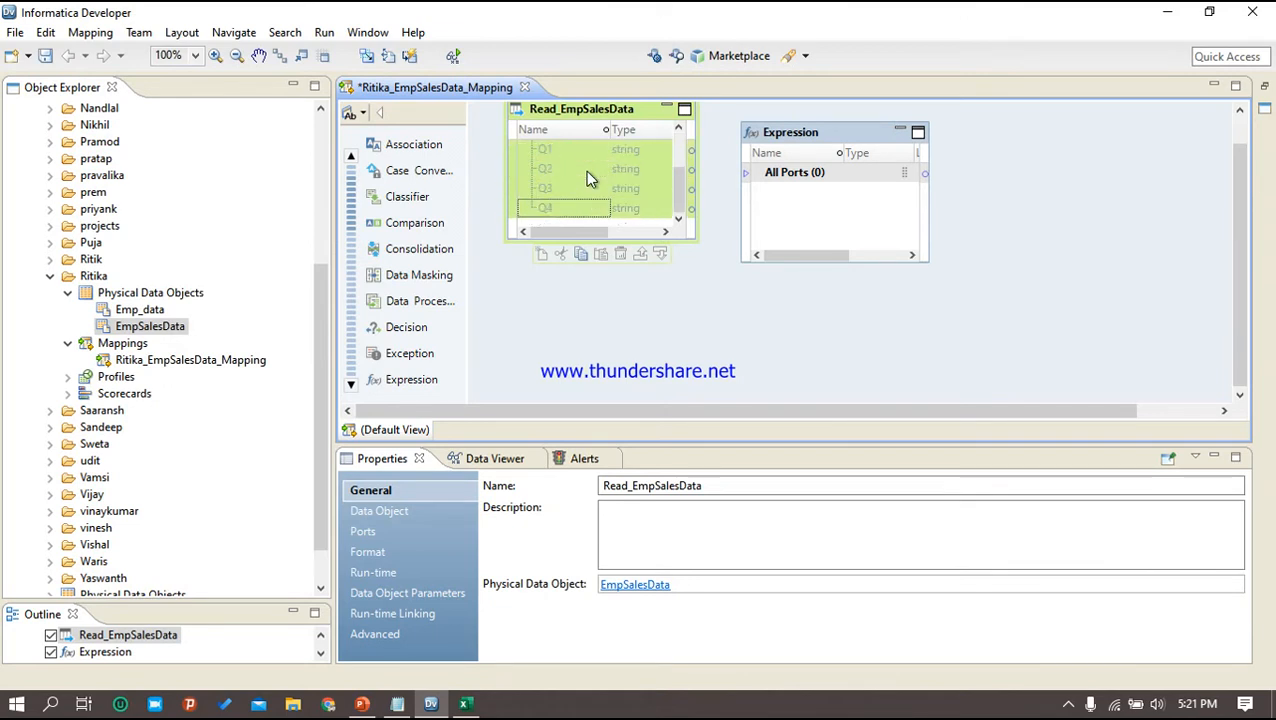
{"action": "left_click_drag", "start_coordinate": [588, 178], "coordinate": [760, 192]}
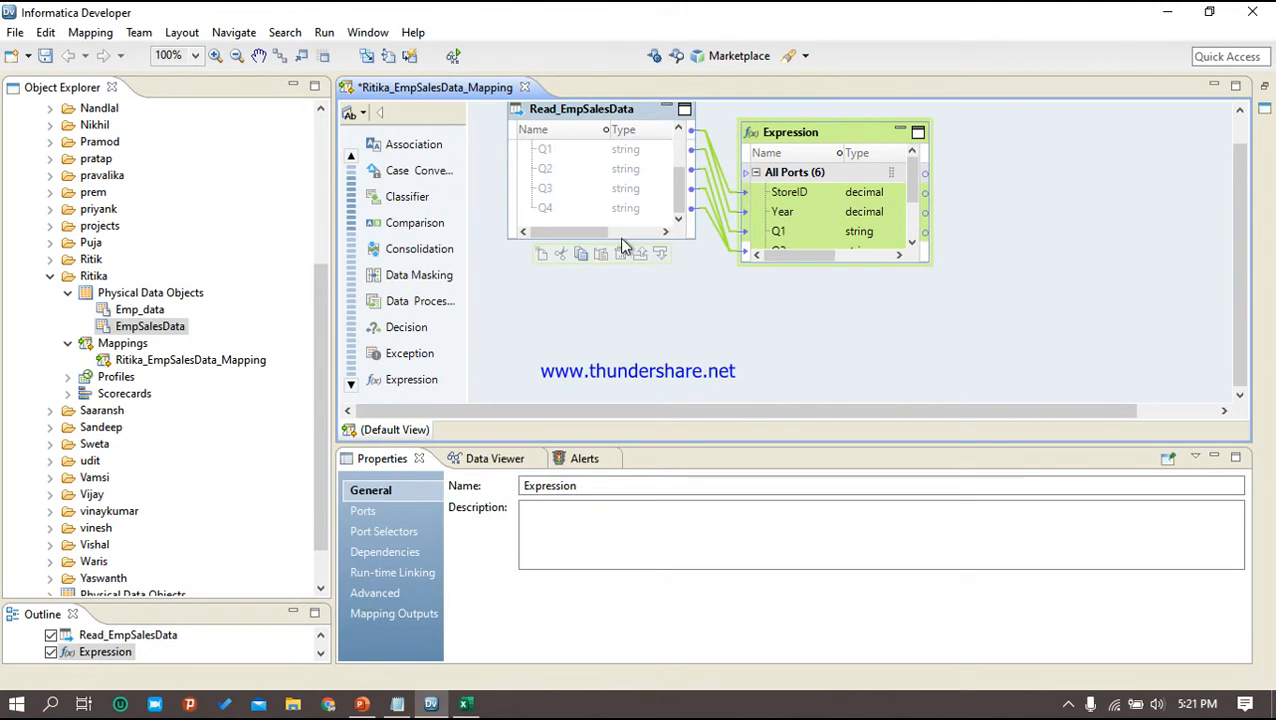
{"action": "left_click_drag", "start_coordinate": [620, 240], "coordinate": [620, 336]}
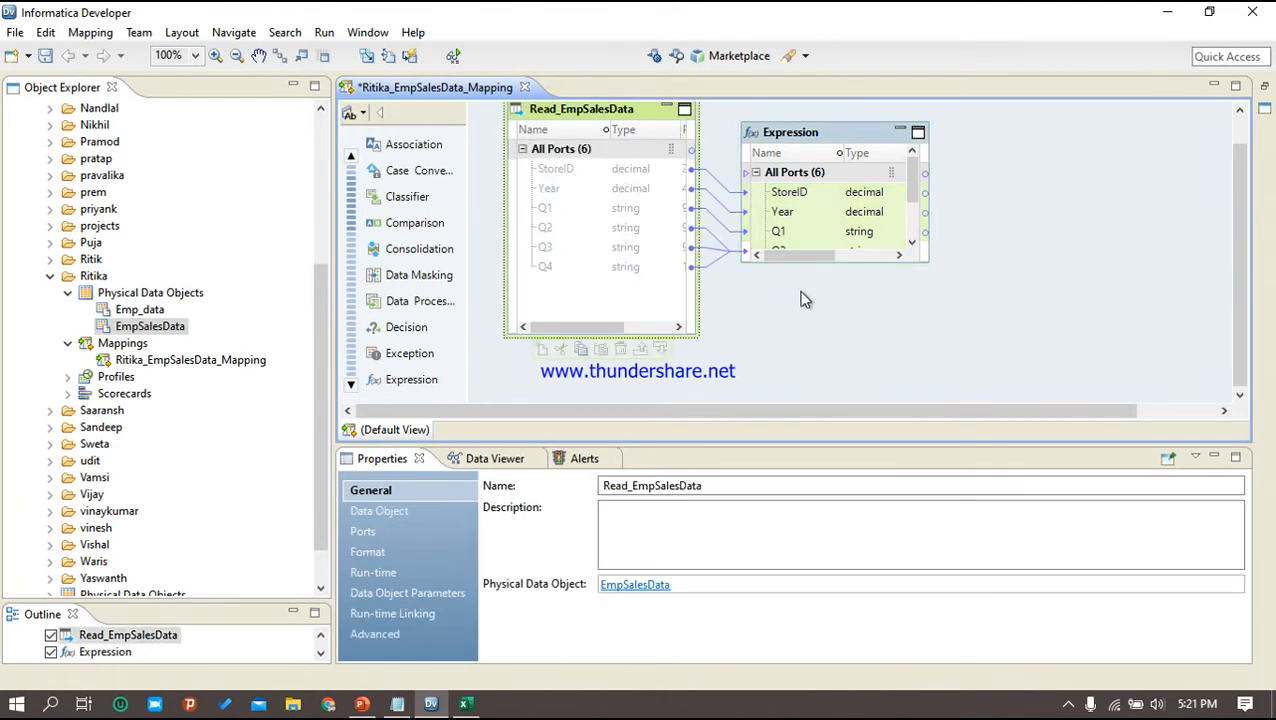
{"action": "left_click_drag", "start_coordinate": [822, 262], "coordinate": [820, 332]}
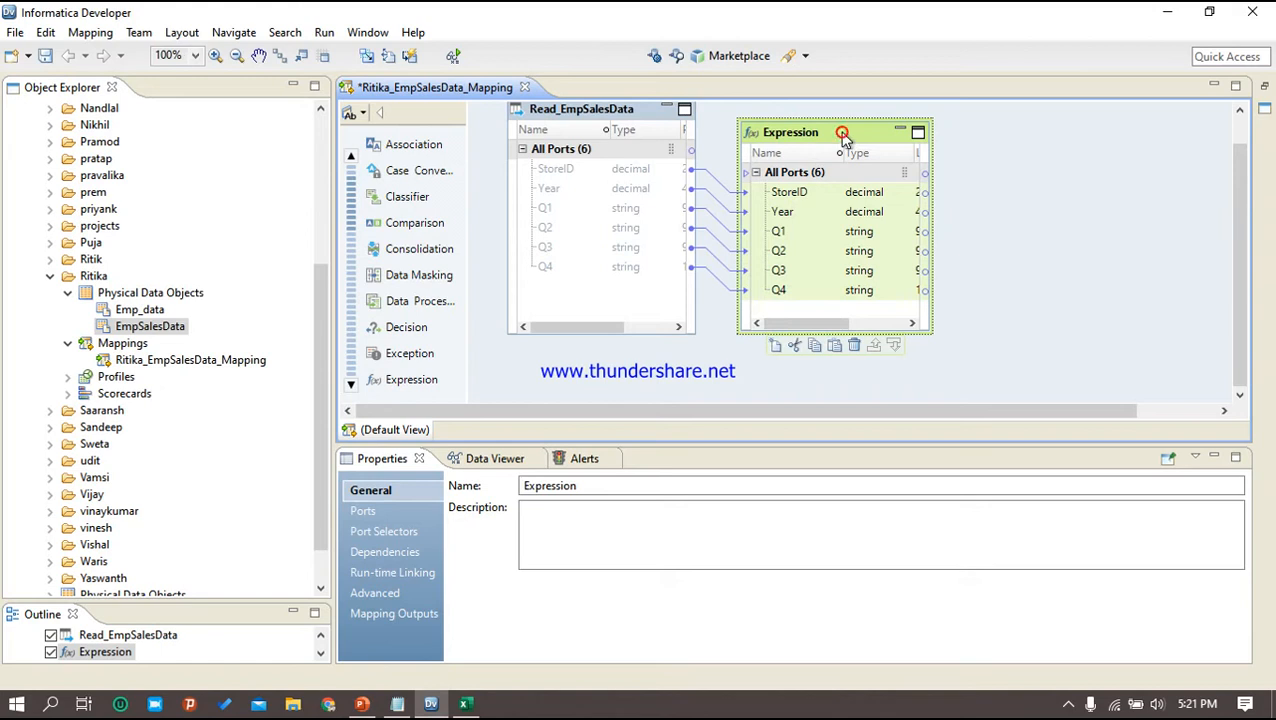
Add a new port named Annual_Sales to the Expression transformation
{"action": "left_click", "coordinate": [378, 513]}
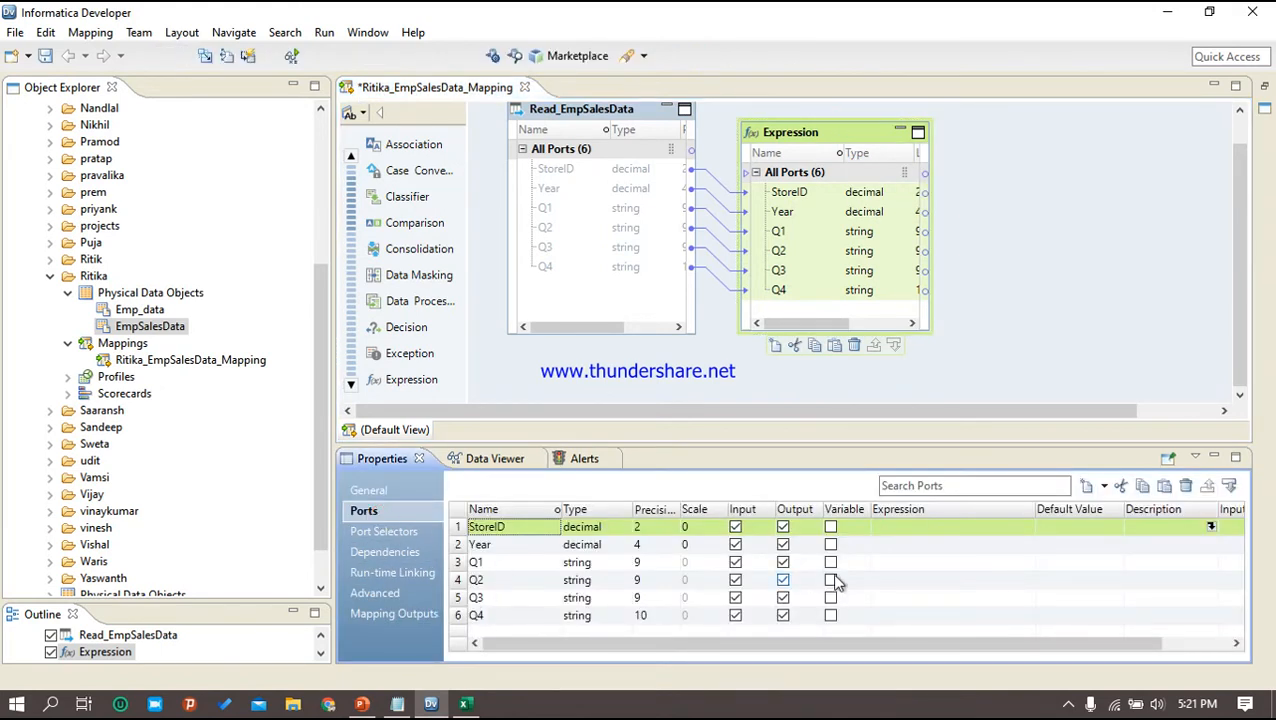
{"action": "scroll", "coordinate": [836, 580], "scroll_direction": "right", "scroll_amount": 3}
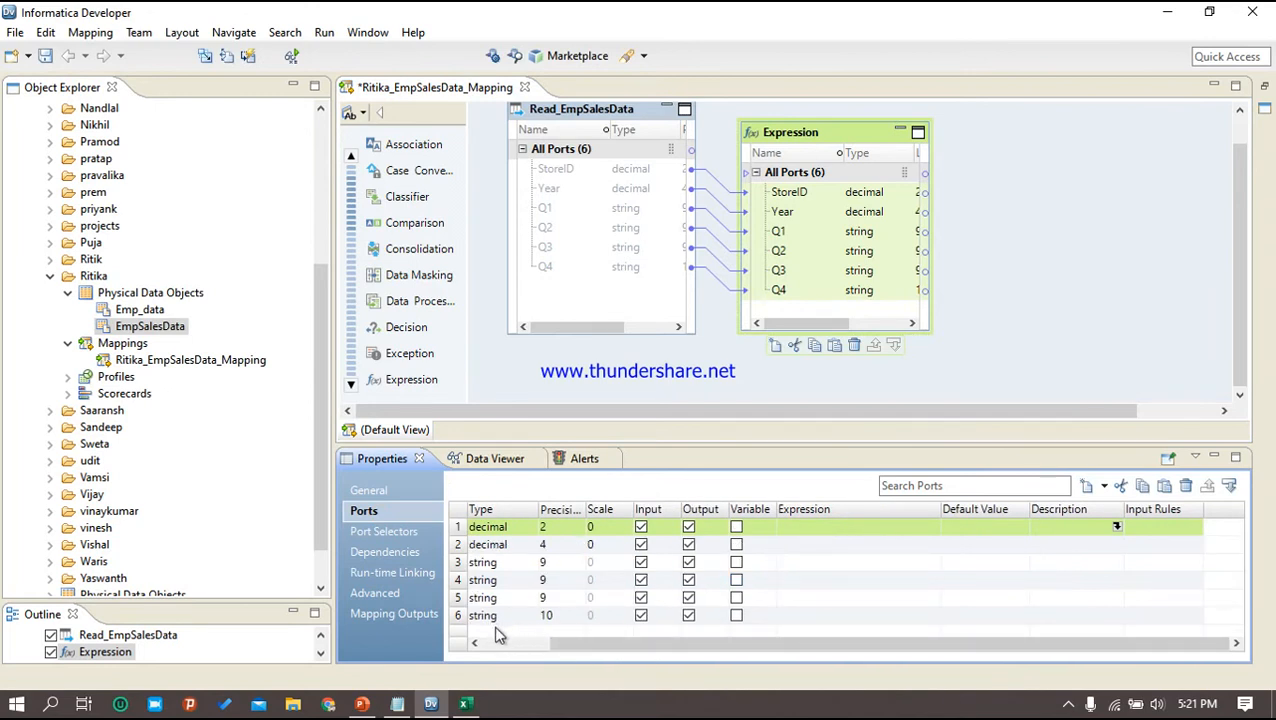
{"action": "left_click", "coordinate": [497, 633]}
{"action": "type", "text": "Annual_Sales"}
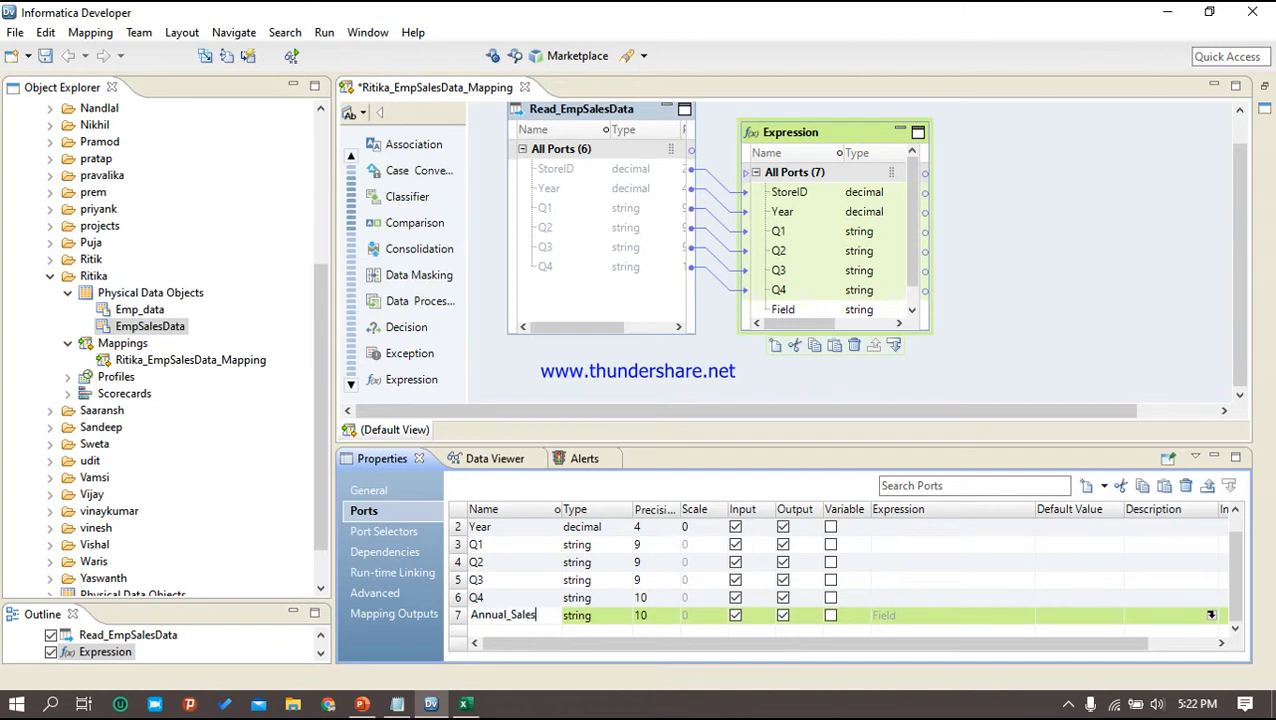
Set the Annual_Sales port's type to decimal and disable its input option so it is output only
{"action": "left_click", "coordinate": [609, 617]}
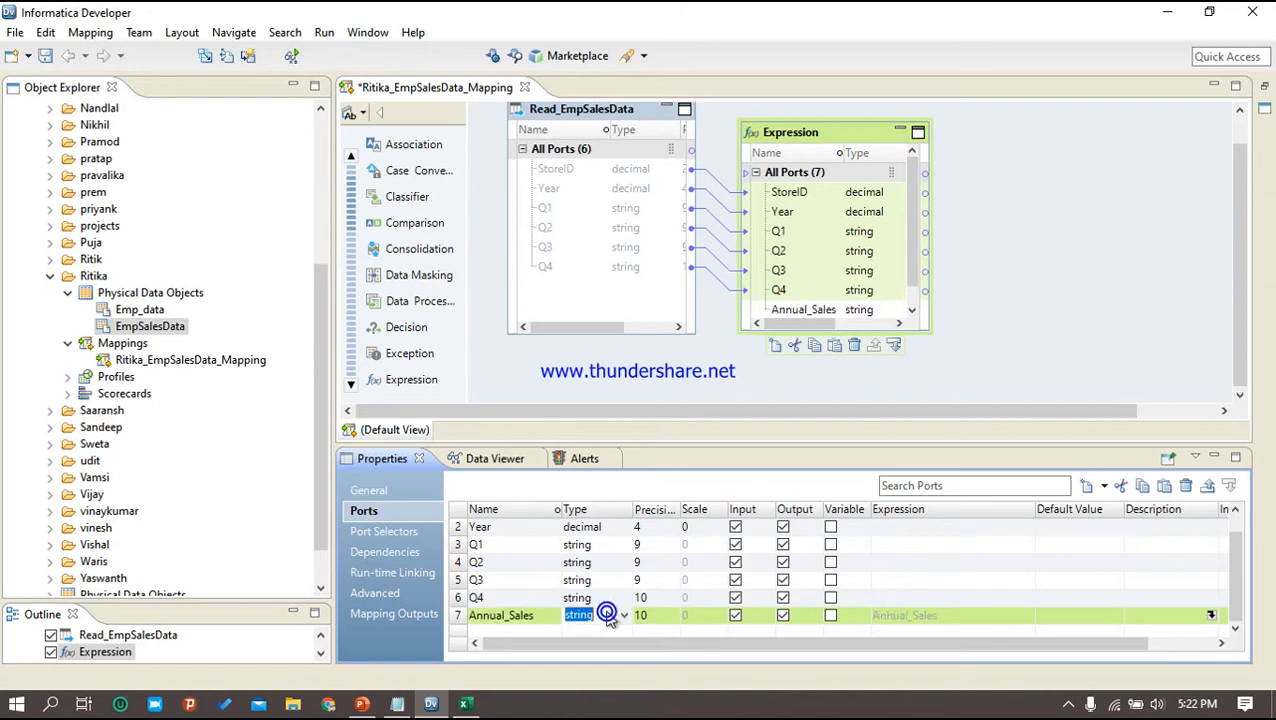
{"action": "left_click", "coordinate": [626, 615]}
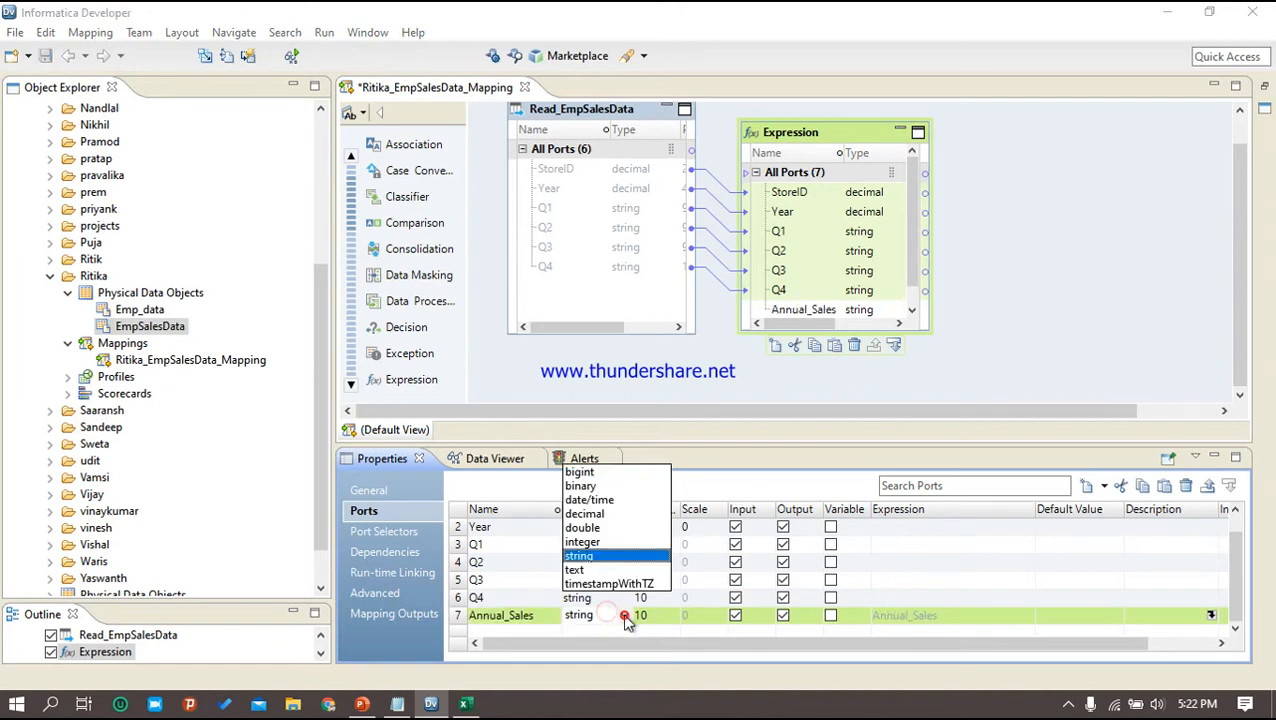
{"action": "left_click", "coordinate": [592, 514]}
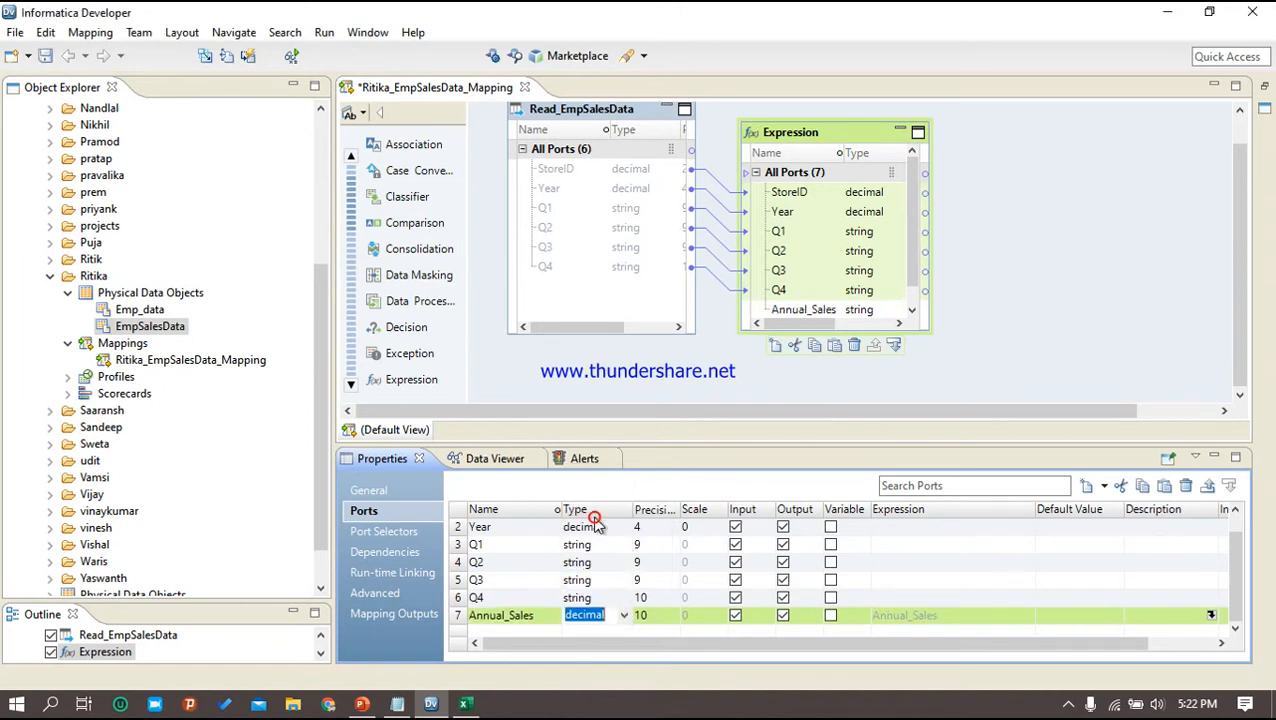
{"action": "left_click", "coordinate": [627, 616]}
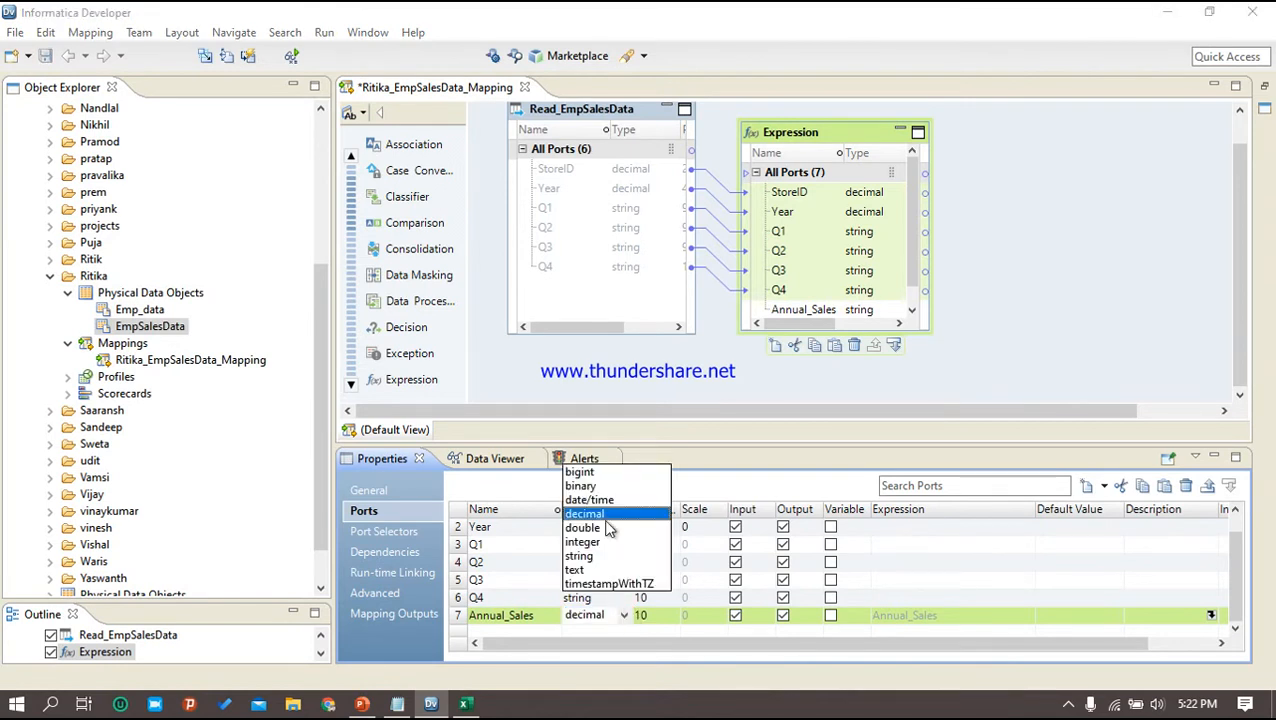
{"action": "left_click", "coordinate": [653, 616]}
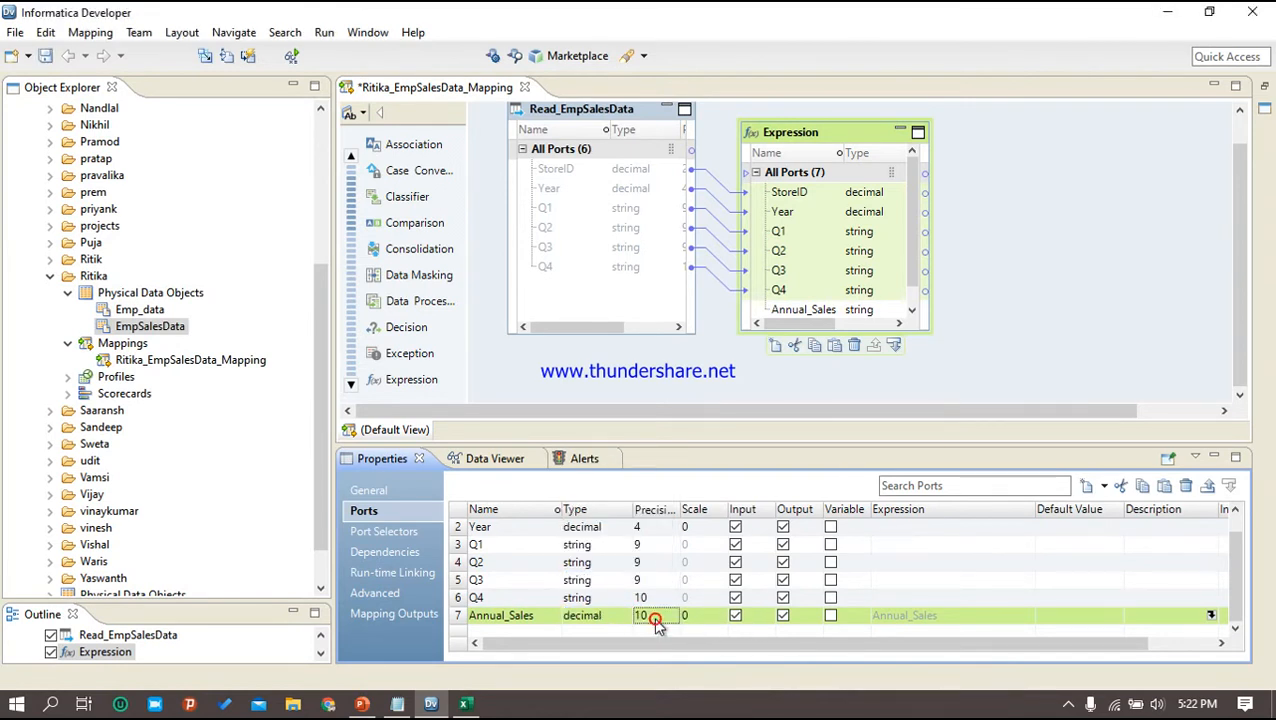
{"action": "left_click", "coordinate": [736, 616]}
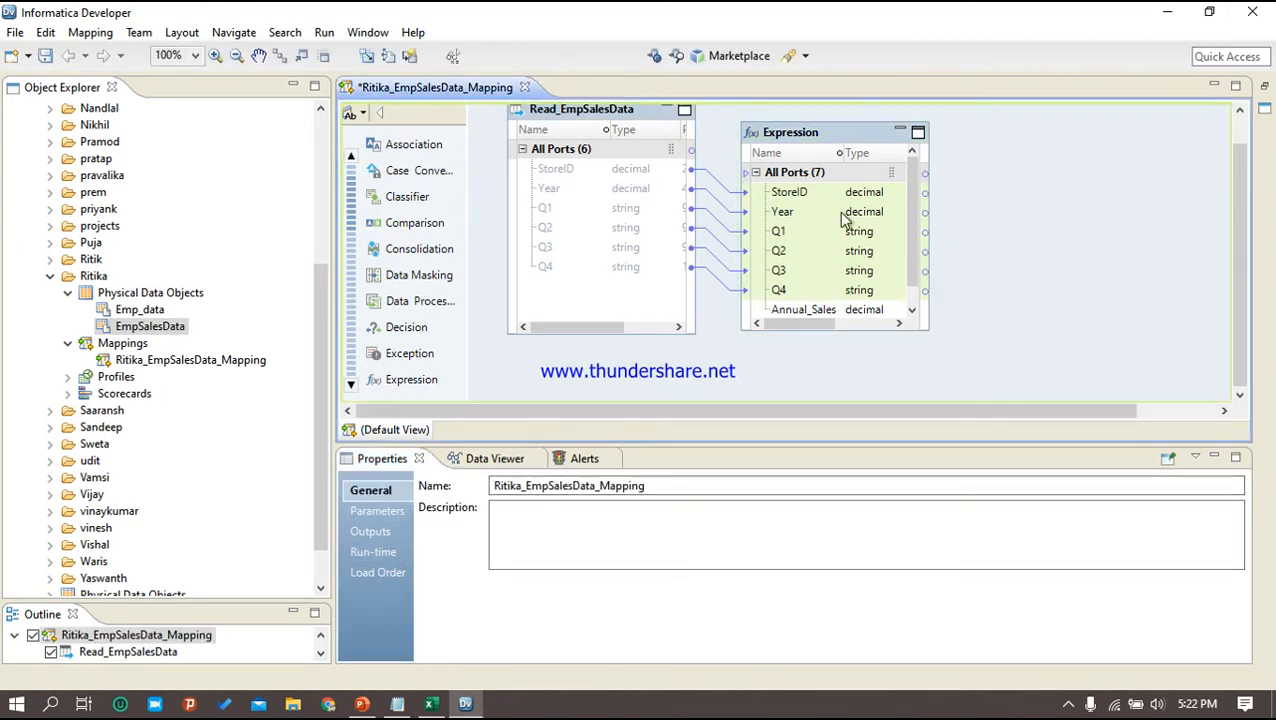
Open the expression editor for the Annual_Sales port and clear the default expression
{"action": "left_click", "coordinate": [850, 145]}
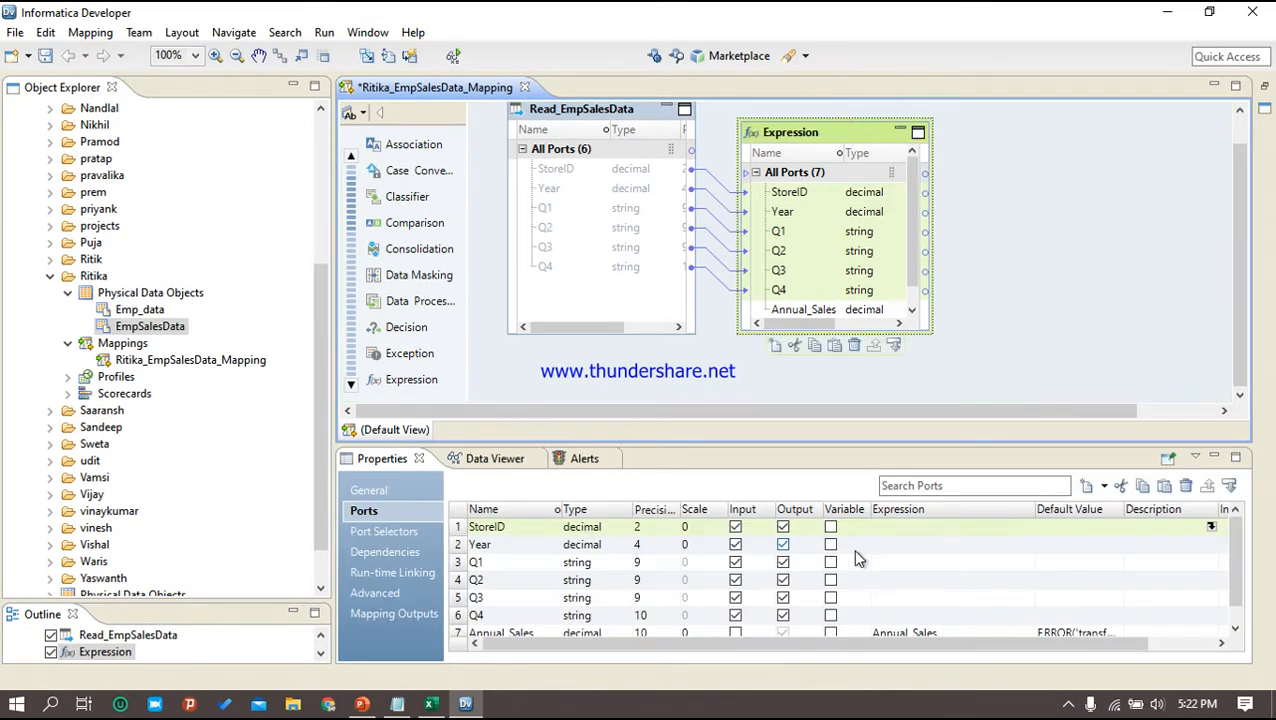
{"action": "left_click_drag", "start_coordinate": [1238, 567], "coordinate": [1236, 606]}
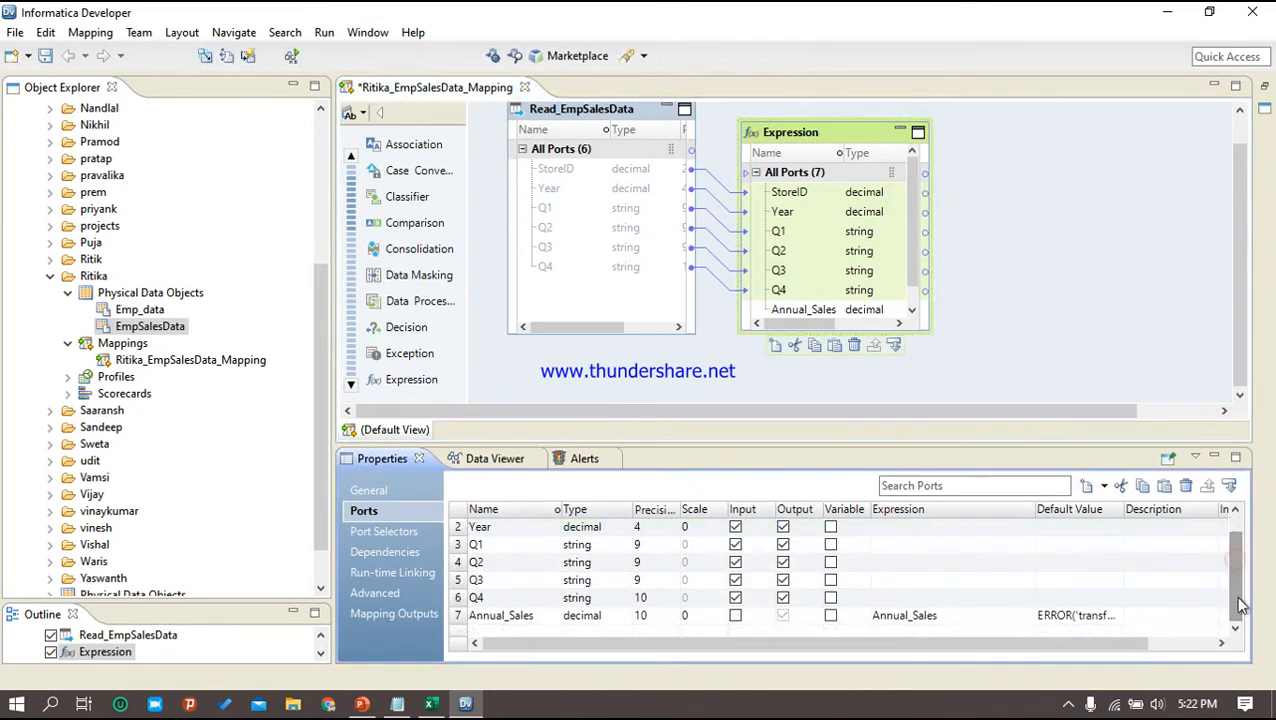
{"action": "left_click", "coordinate": [1004, 620]}
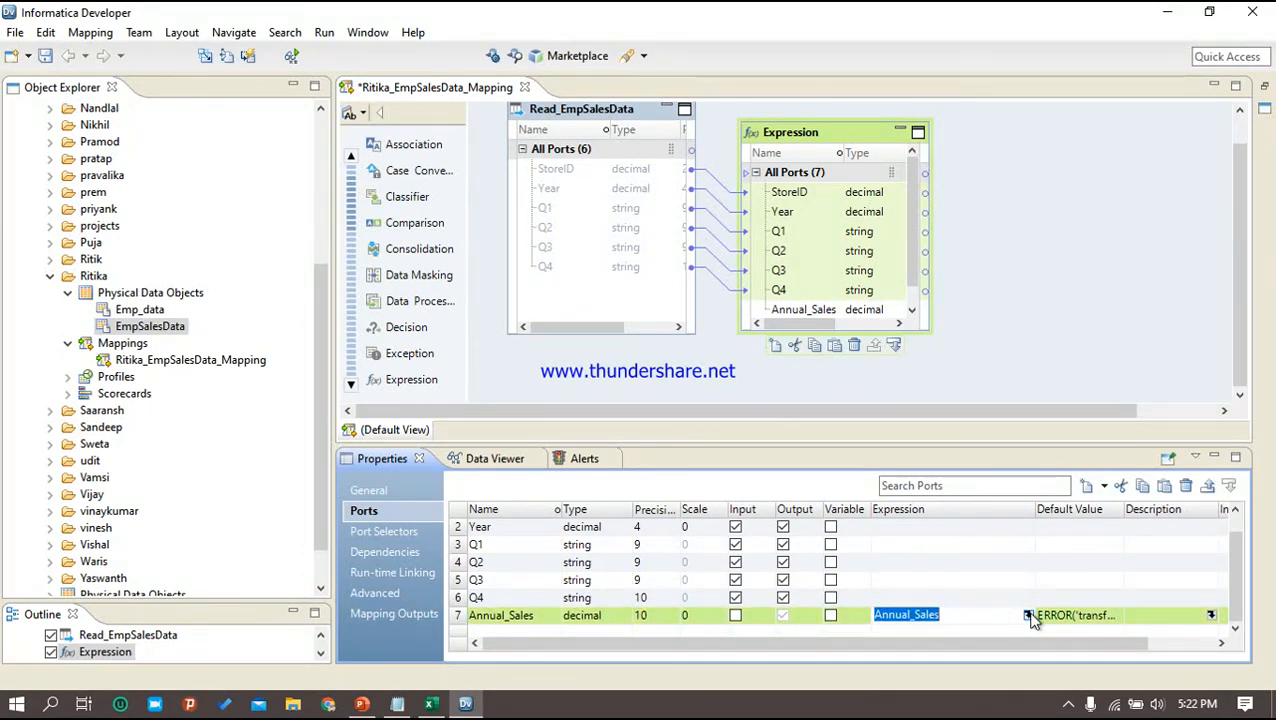
{"action": "left_click", "coordinate": [1028, 615]}
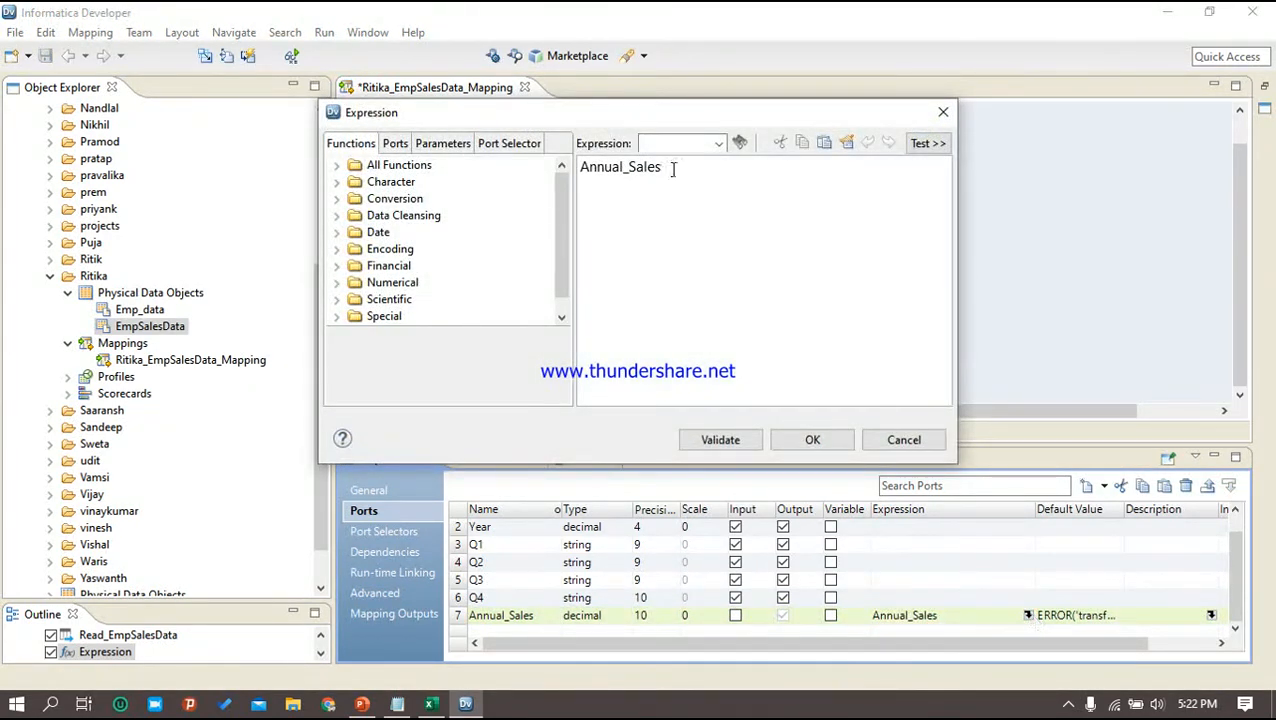
{"action": "key", "text": "BackSpace"}
{"action": "key", "text": "BackSpace"}
{"action": "key", "text": "BackSpace"}
{"action": "key", "text": "BackSpace"}
{"action": "key", "text": "BackSpace"}
{"action": "key", "text": "BackSpace"}
{"action": "key", "text": "BackSpace"}
{"action": "key", "text": "BackSpace"}
{"action": "key", "text": "BackSpace"}
{"action": "key", "text": "BackSpace"}
{"action": "key", "text": "BackSpace"}
{"action": "key", "text": "BackSpace"}
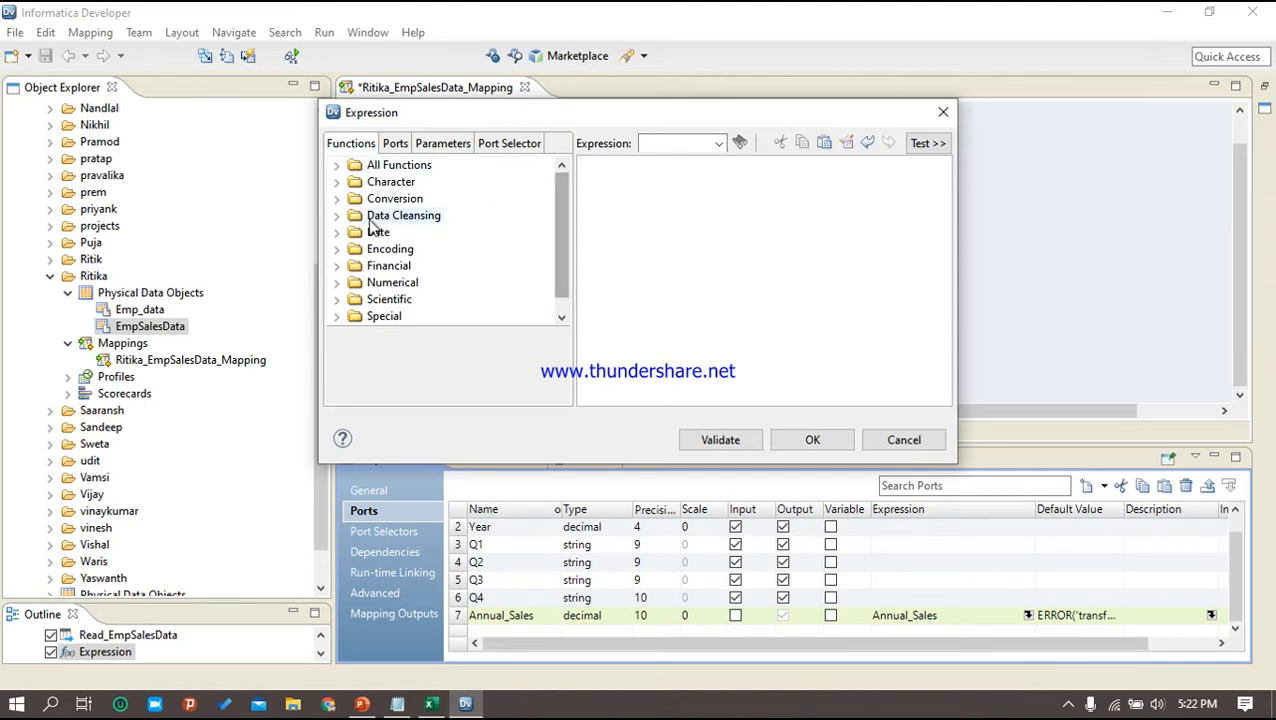
Try building the Annual_Sales expression Q1+Q2+Q3+Q4 from the transformation's quarterly ports
{"action": "mouse_move", "coordinate": [553, 207]}
{"action": "left_mouse_down"}
{"action": "mouse_move", "coordinate": [555, 238]}
{"action": "mouse_move", "coordinate": [563, 206]}
{"action": "left_mouse_up"}
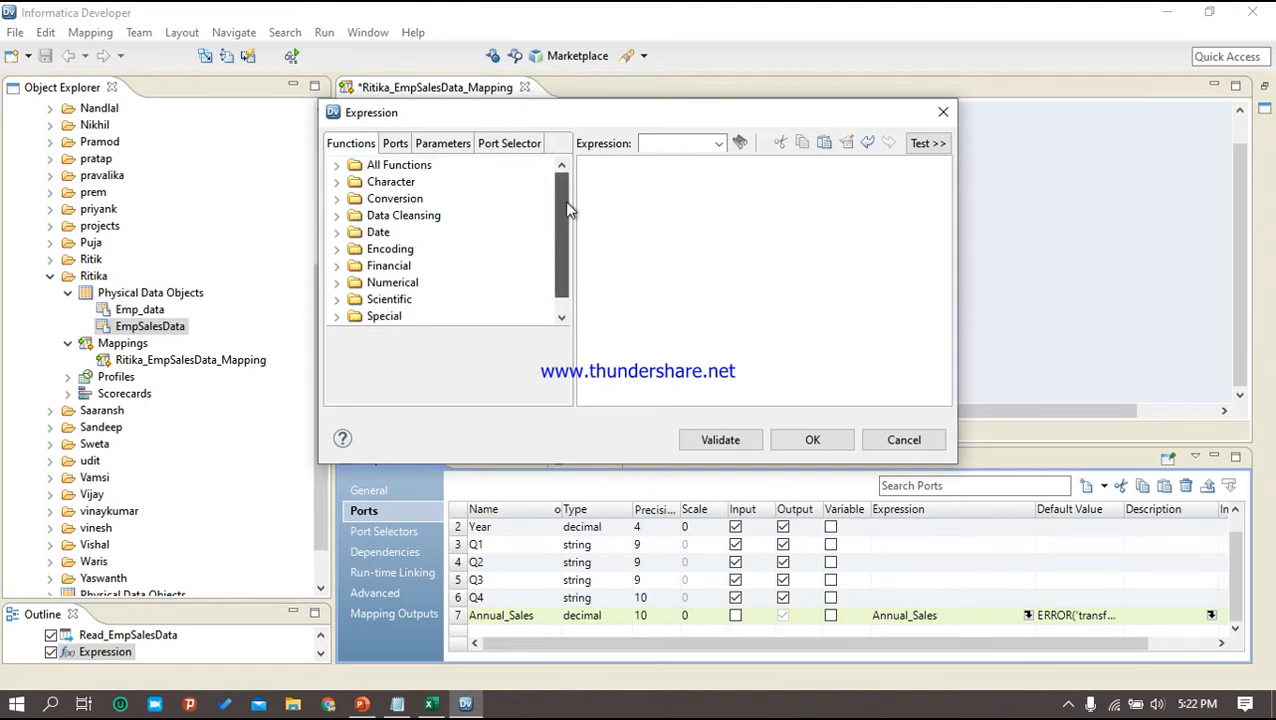
{"action": "left_click", "coordinate": [399, 146]}
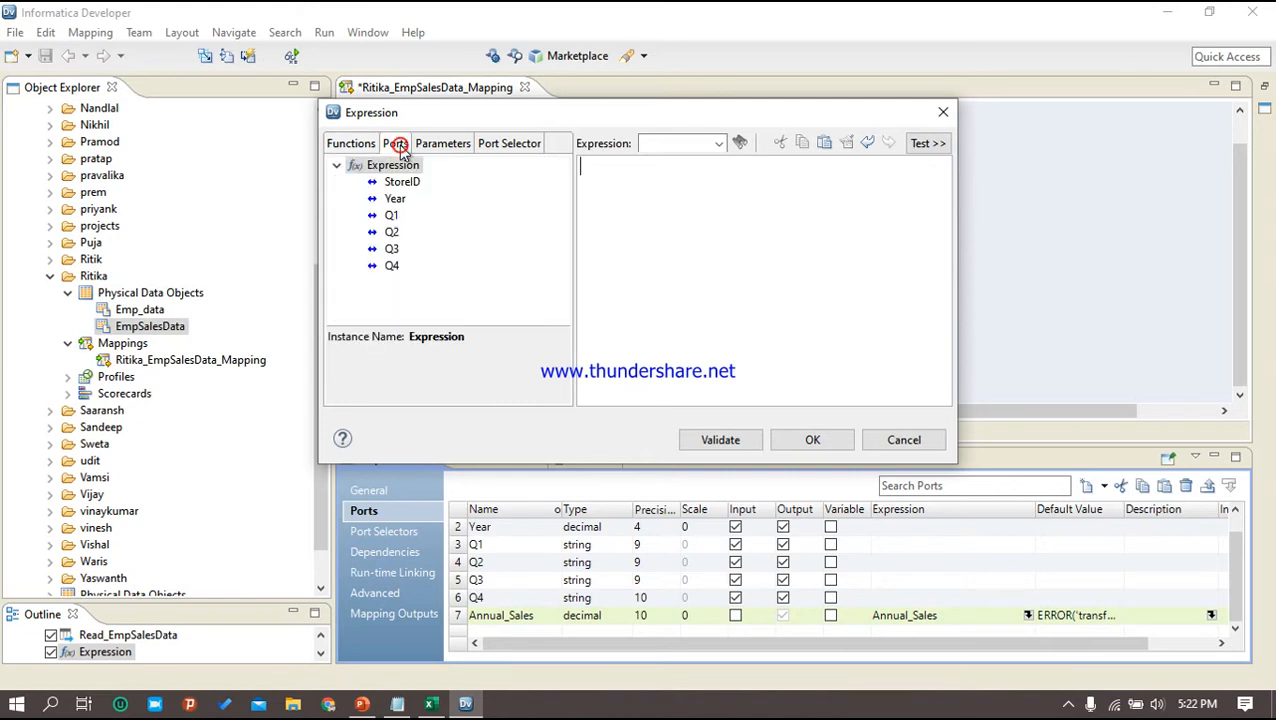
{"action": "double_click", "coordinate": [392, 215]}
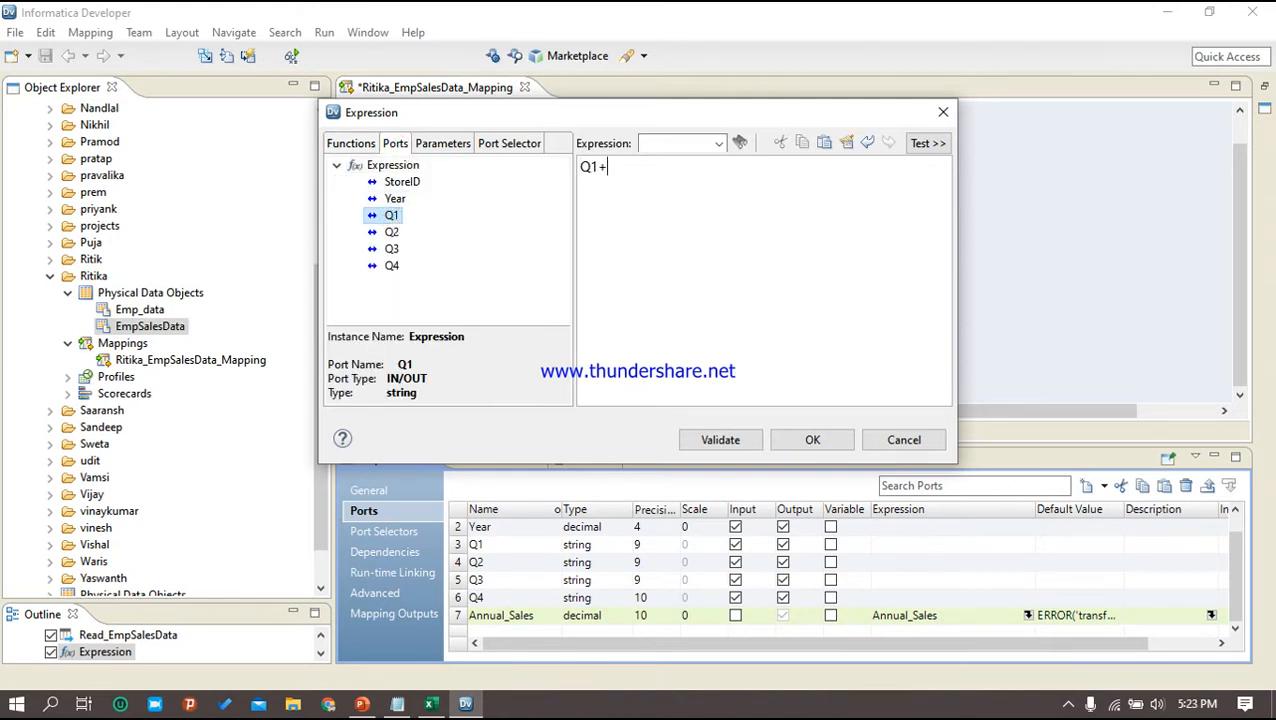
{"action": "double_click", "coordinate": [392, 232]}
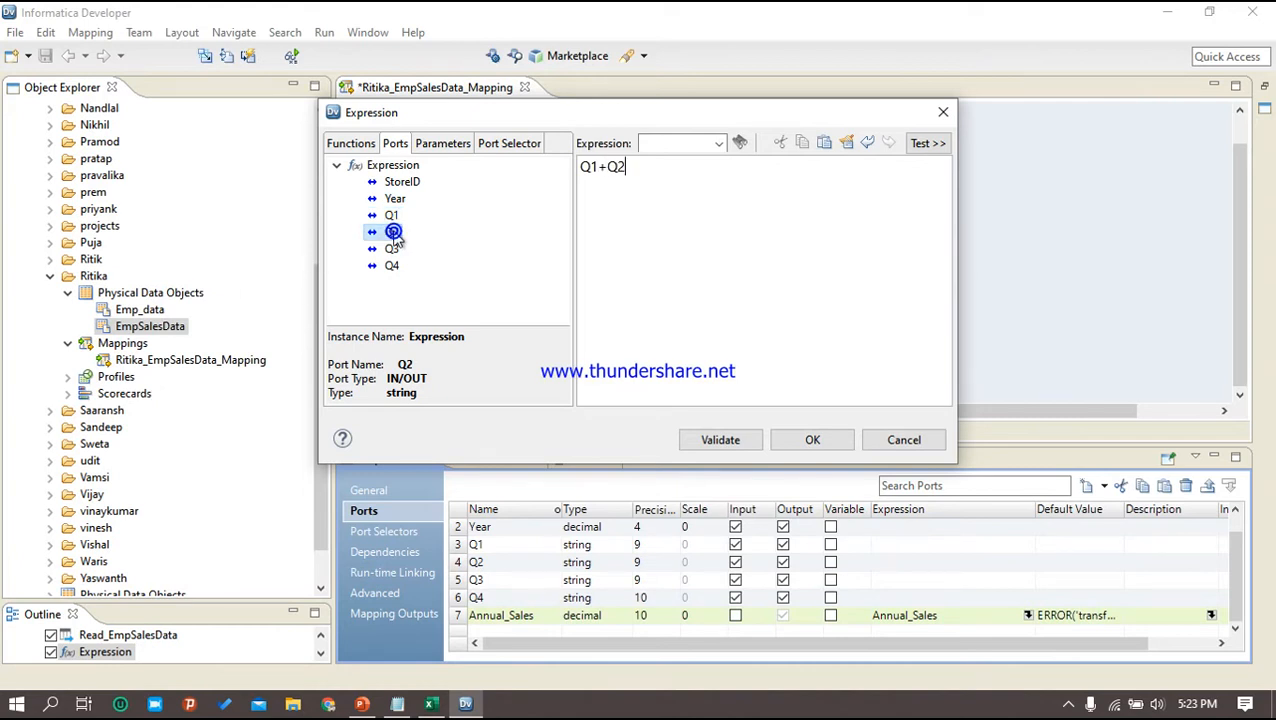
{"action": "type", "text": "+"}
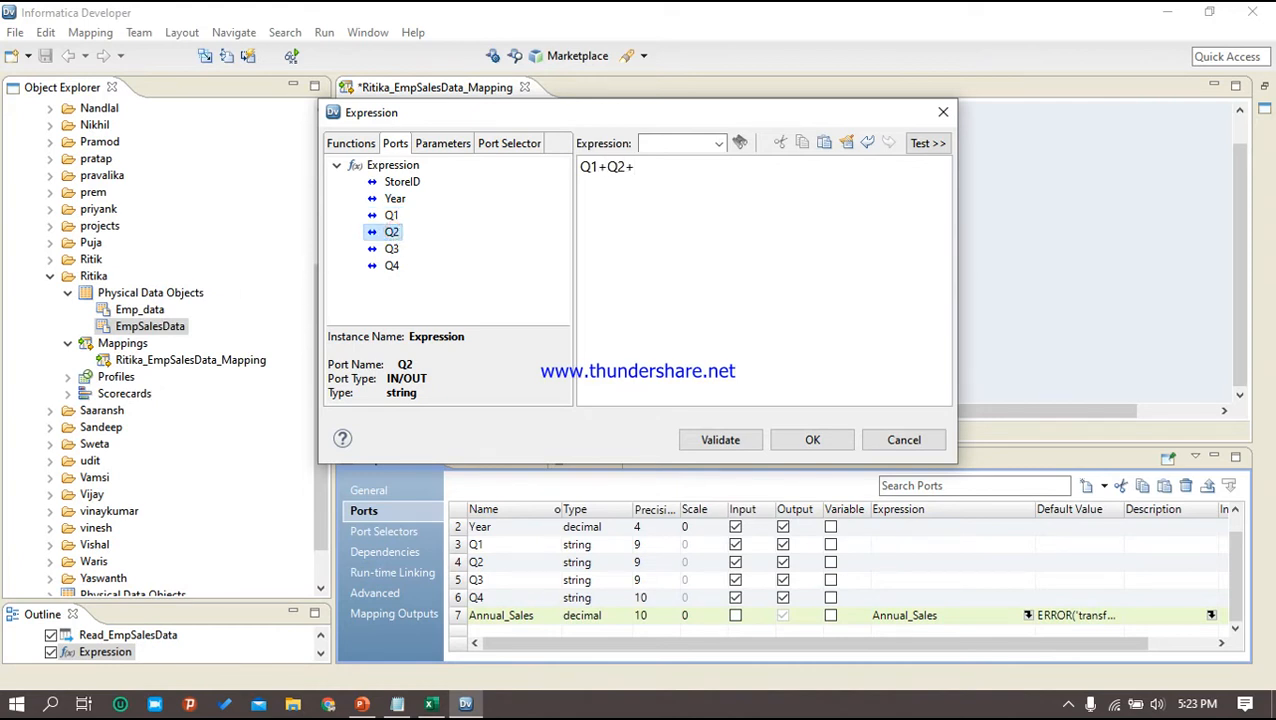
{"action": "double_click", "coordinate": [391, 249]}
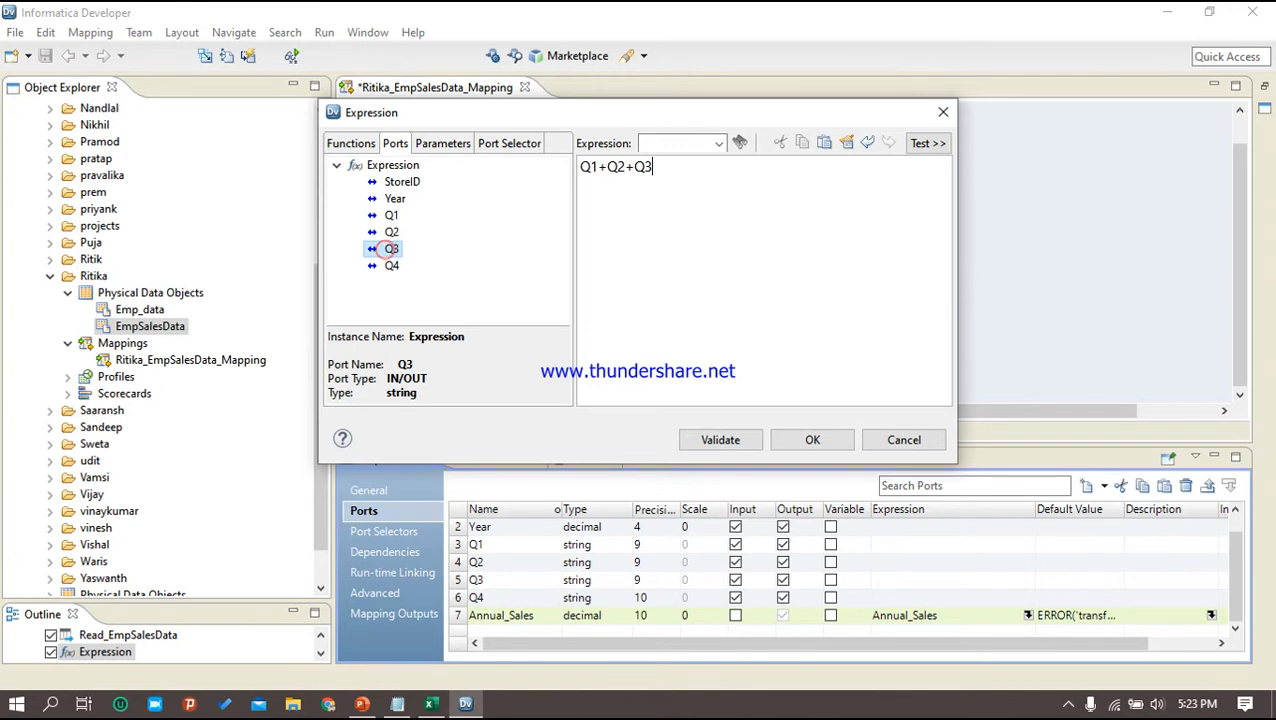
{"action": "type", "text": "+"}
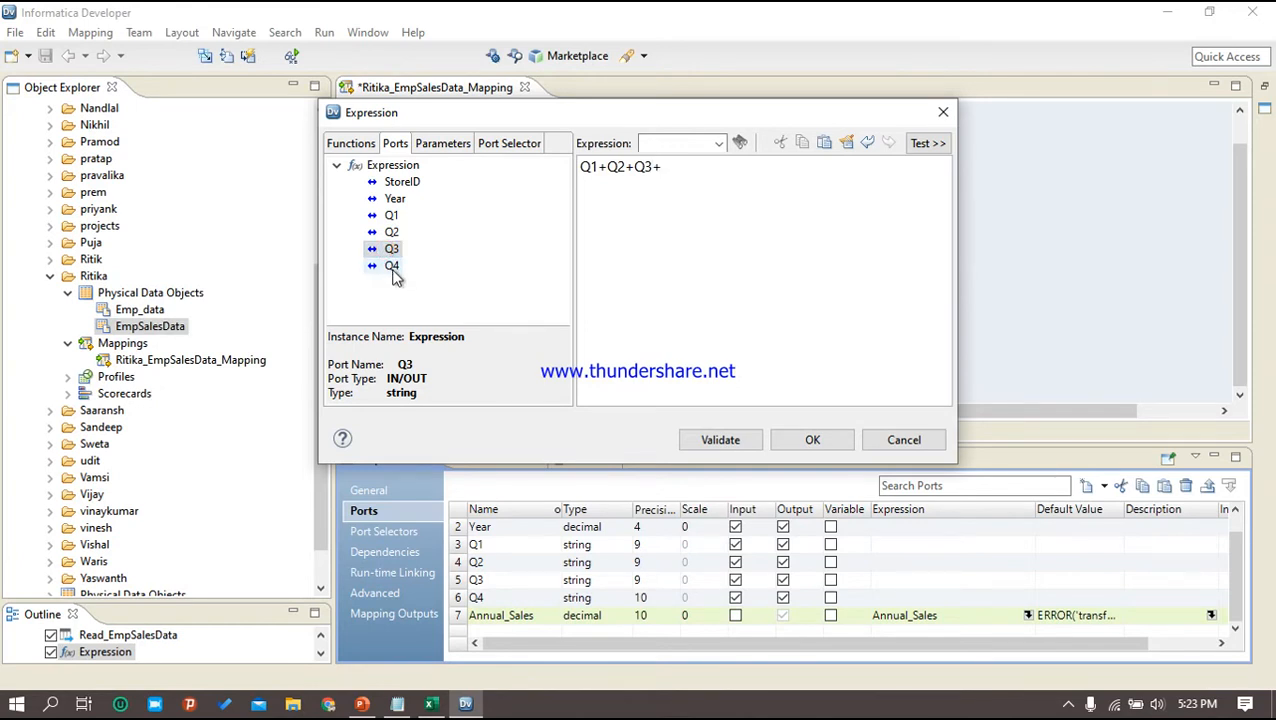
{"action": "double_click", "coordinate": [392, 267]}
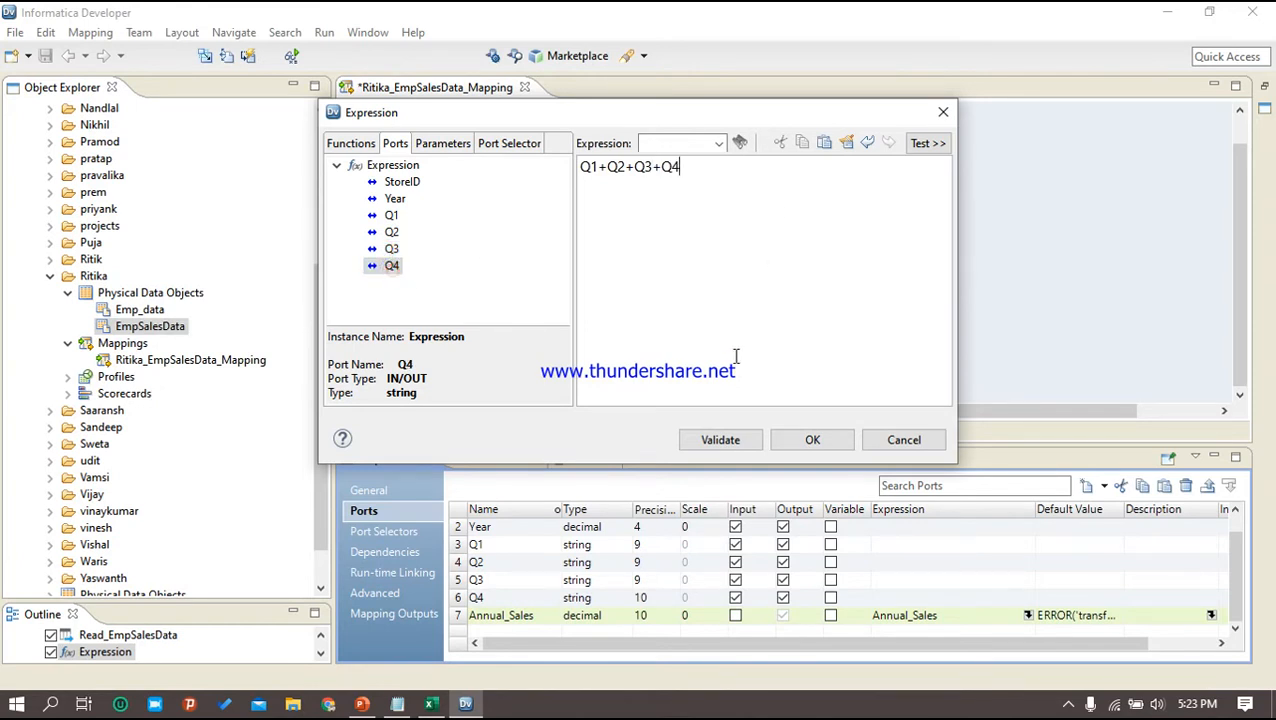
Validate the quarterly sum expression, dismiss the validation message and close the expression editor without applying it
{"action": "left_click", "coordinate": [720, 445]}
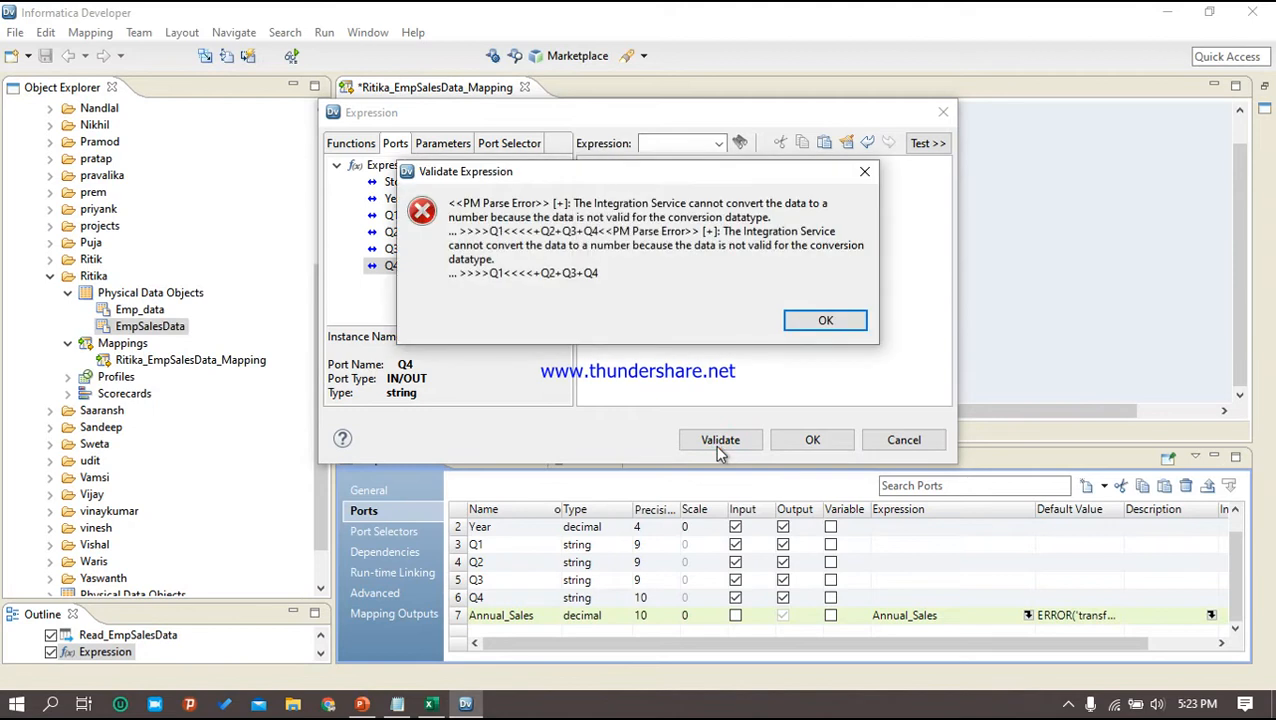
{"action": "left_click", "coordinate": [826, 321]}
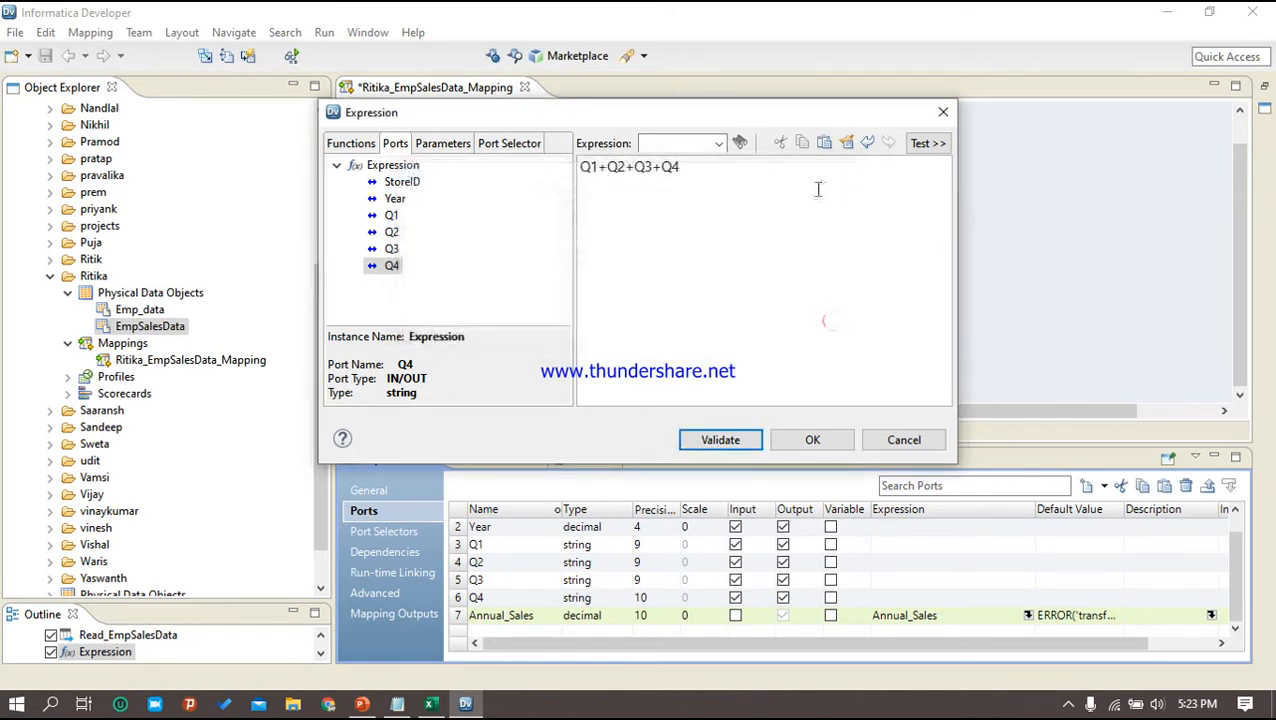
{"action": "left_click", "coordinate": [942, 115]}
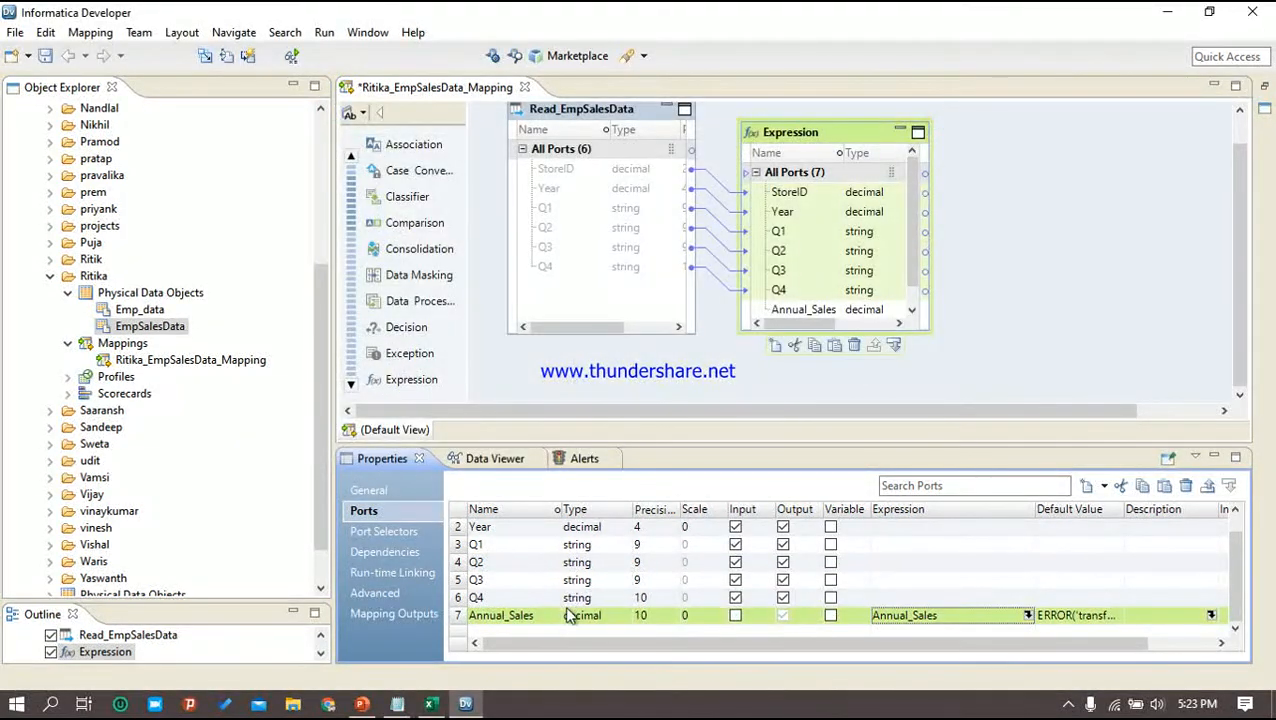
Set the type of the Expression transformation's Q1 and Q2 ports to decimal
{"action": "left_click", "coordinate": [594, 549]}
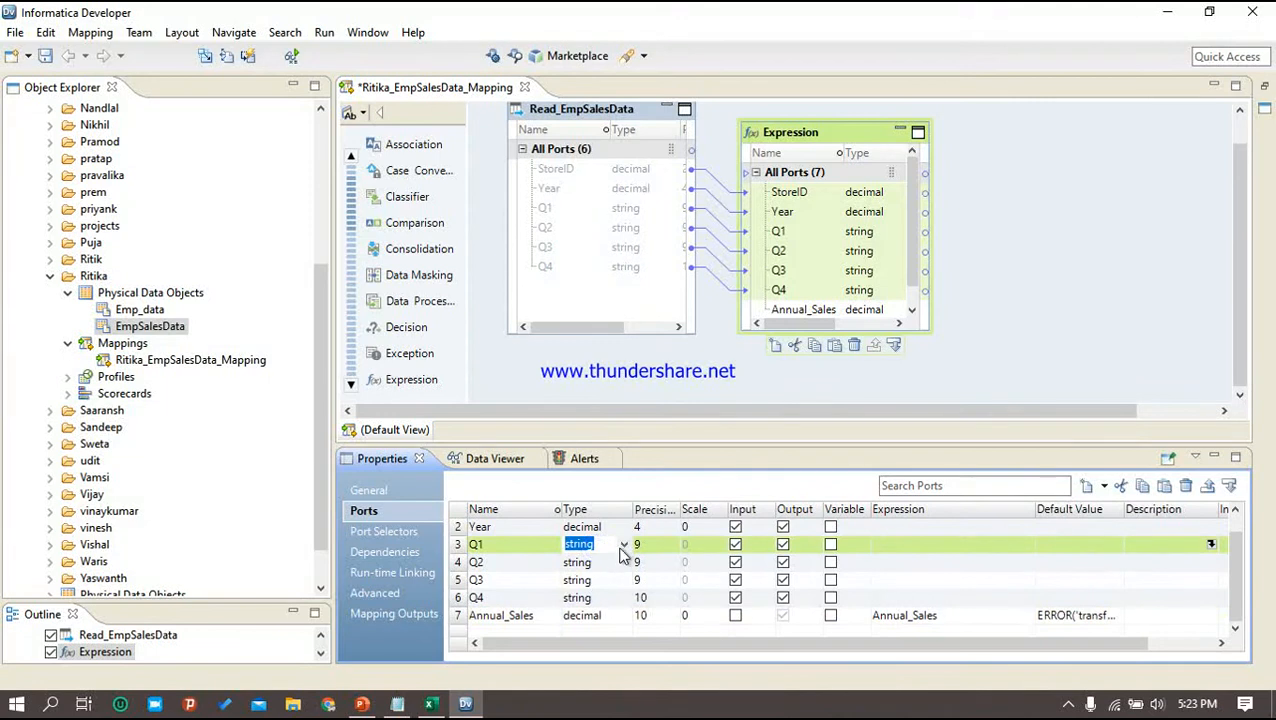
{"action": "left_click", "coordinate": [624, 546]}
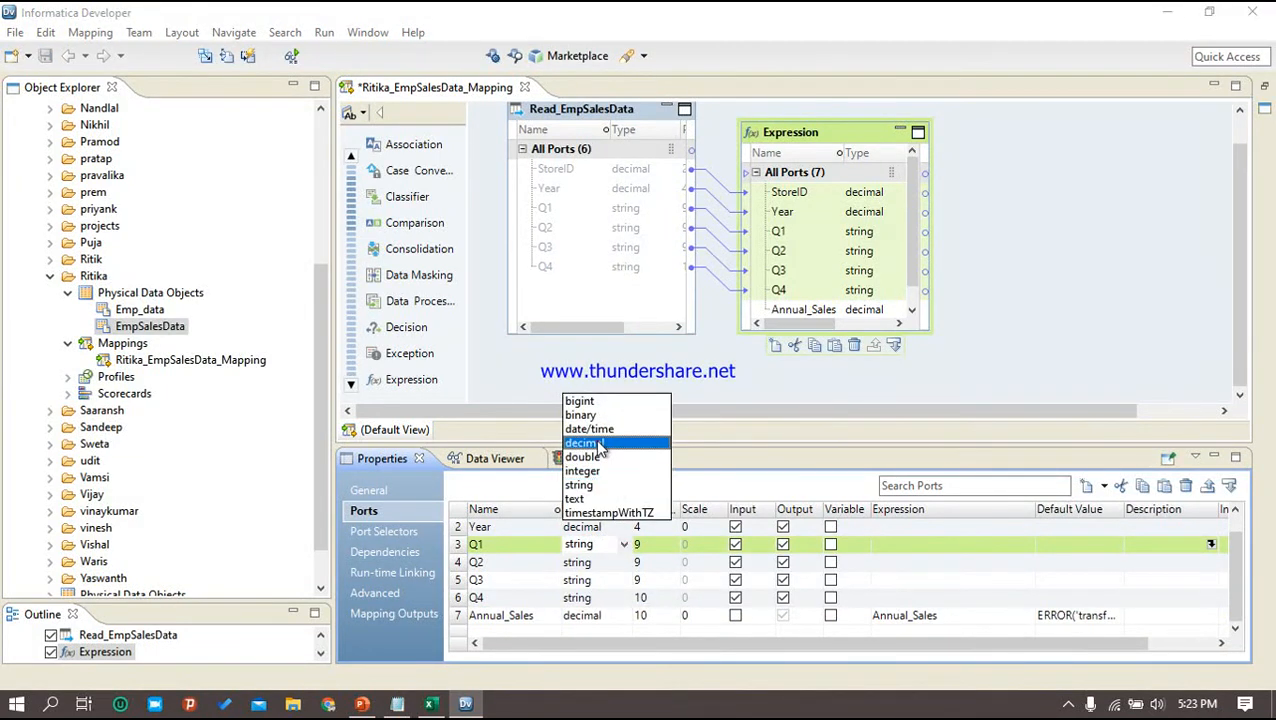
{"action": "left_click", "coordinate": [597, 444]}
{"action": "left_click", "coordinate": [620, 566]}
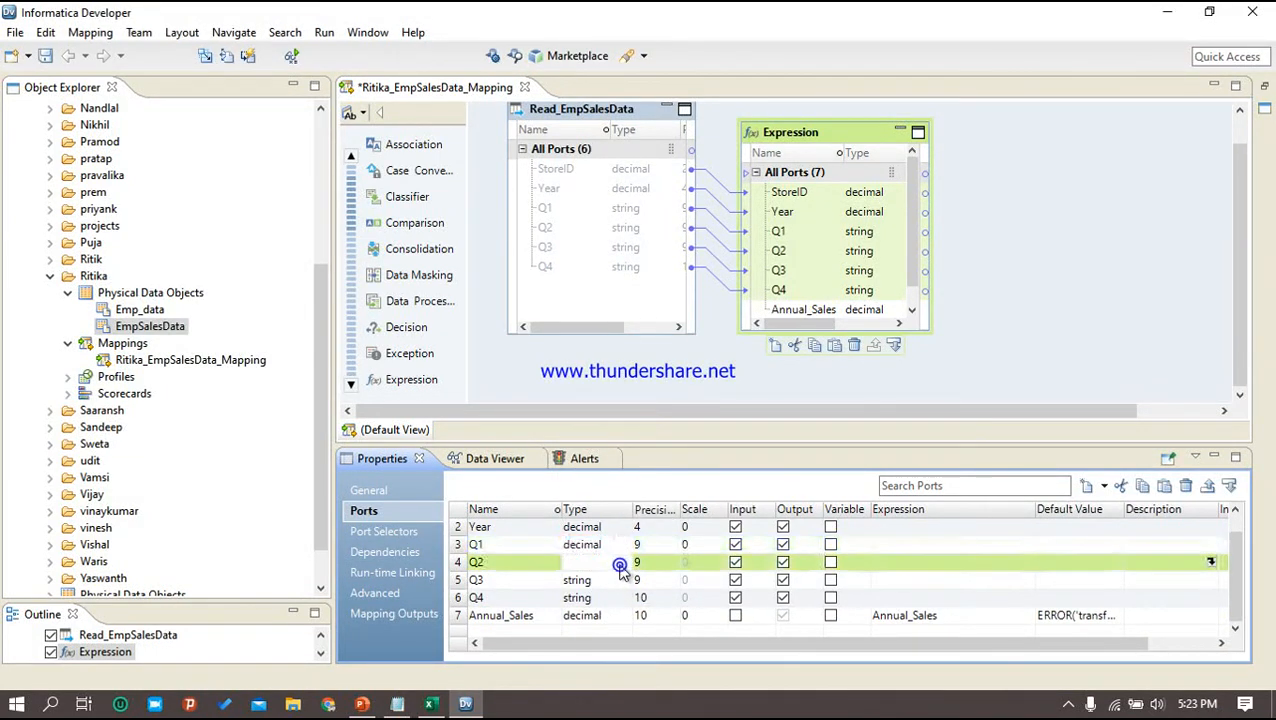
{"action": "left_click", "coordinate": [624, 562]}
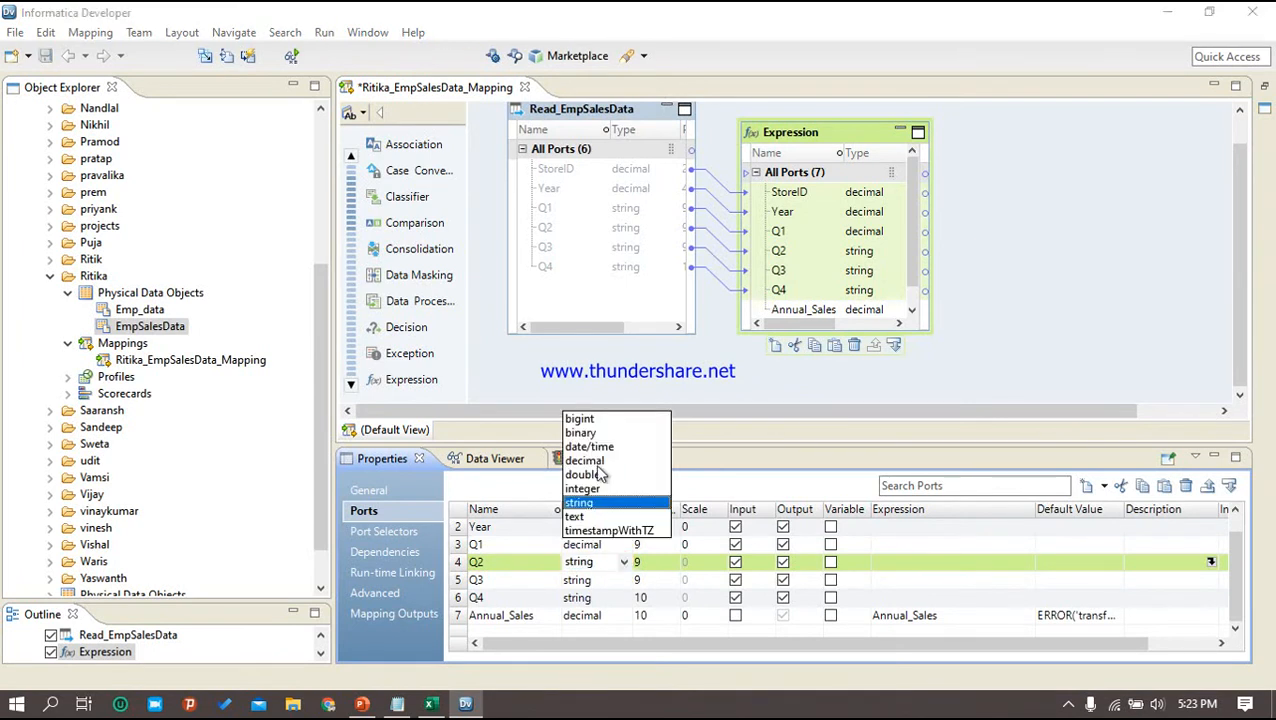
{"action": "left_click", "coordinate": [598, 460]}
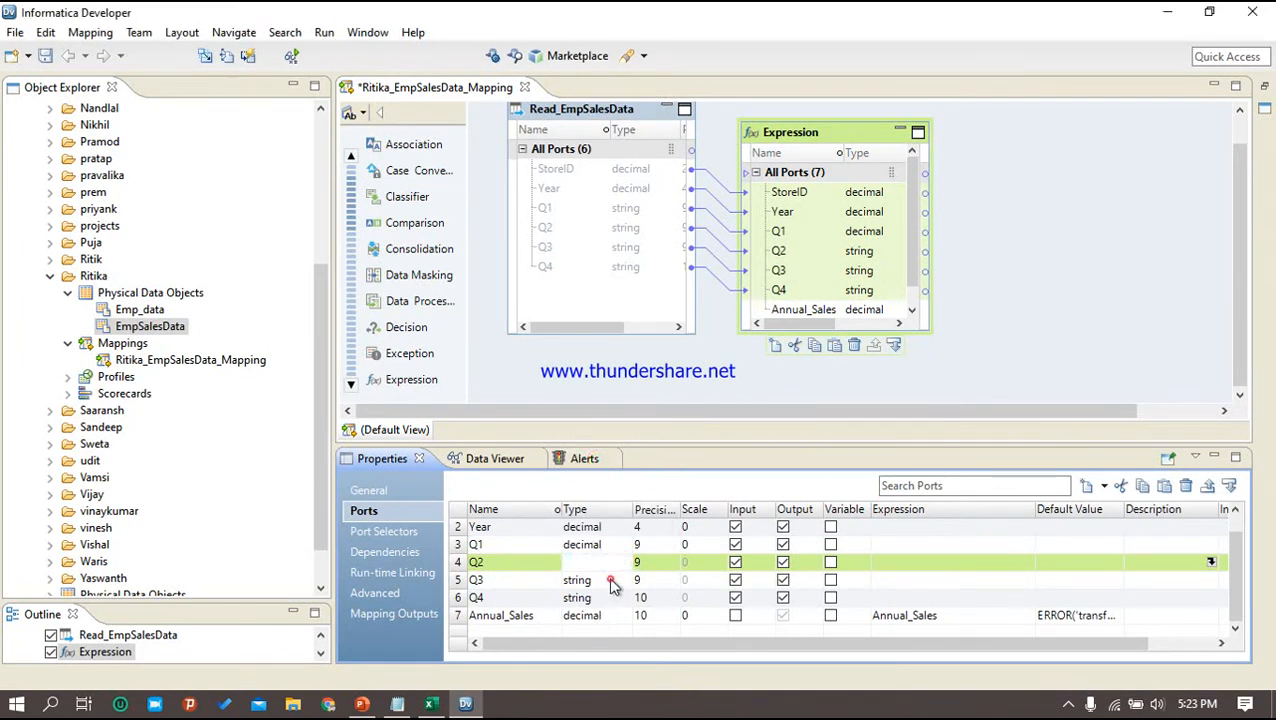
Set the type of the Expression transformation's Q3 and Q4 ports to decimal
{"action": "left_click", "coordinate": [610, 580]}
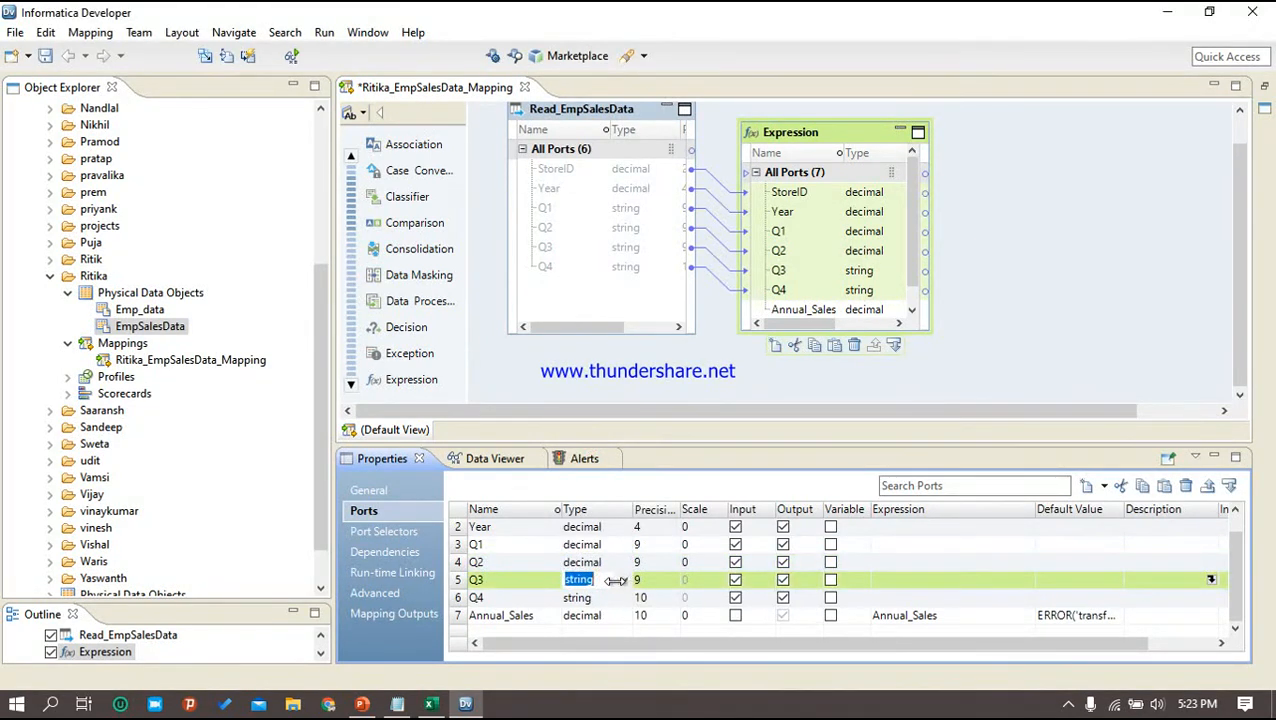
{"action": "left_click", "coordinate": [621, 581]}
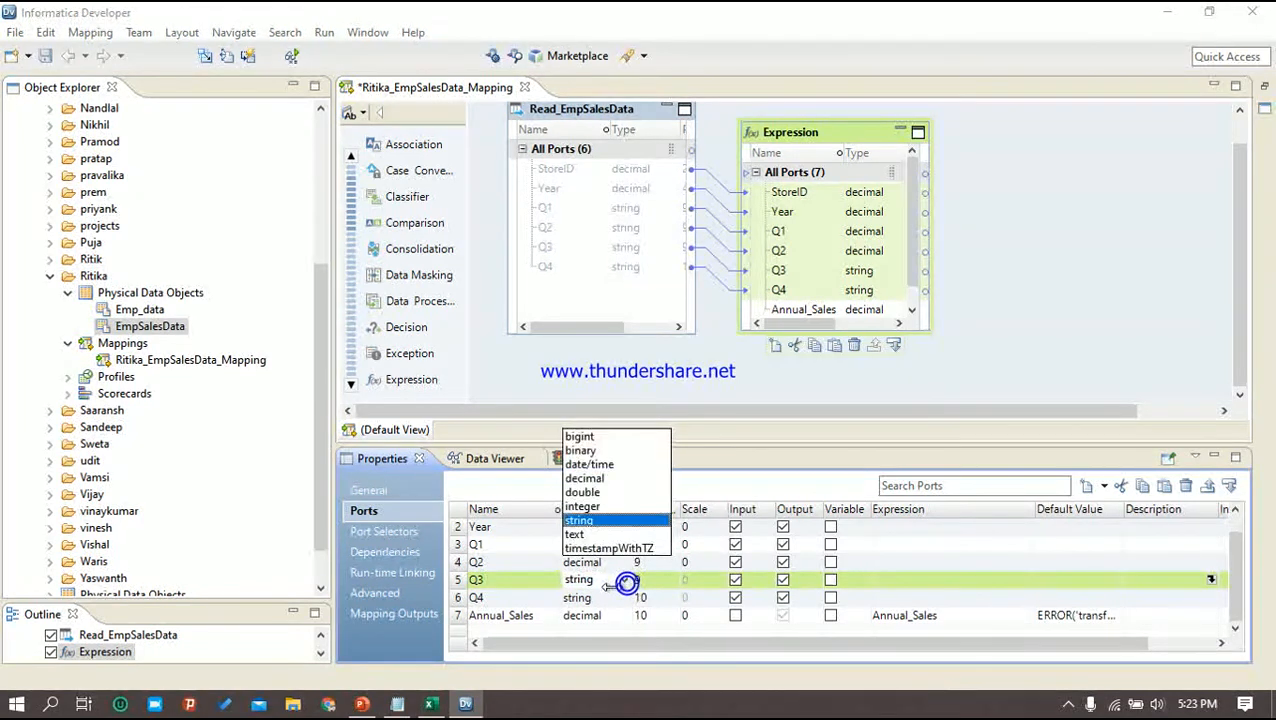
{"action": "left_click", "coordinate": [584, 478]}
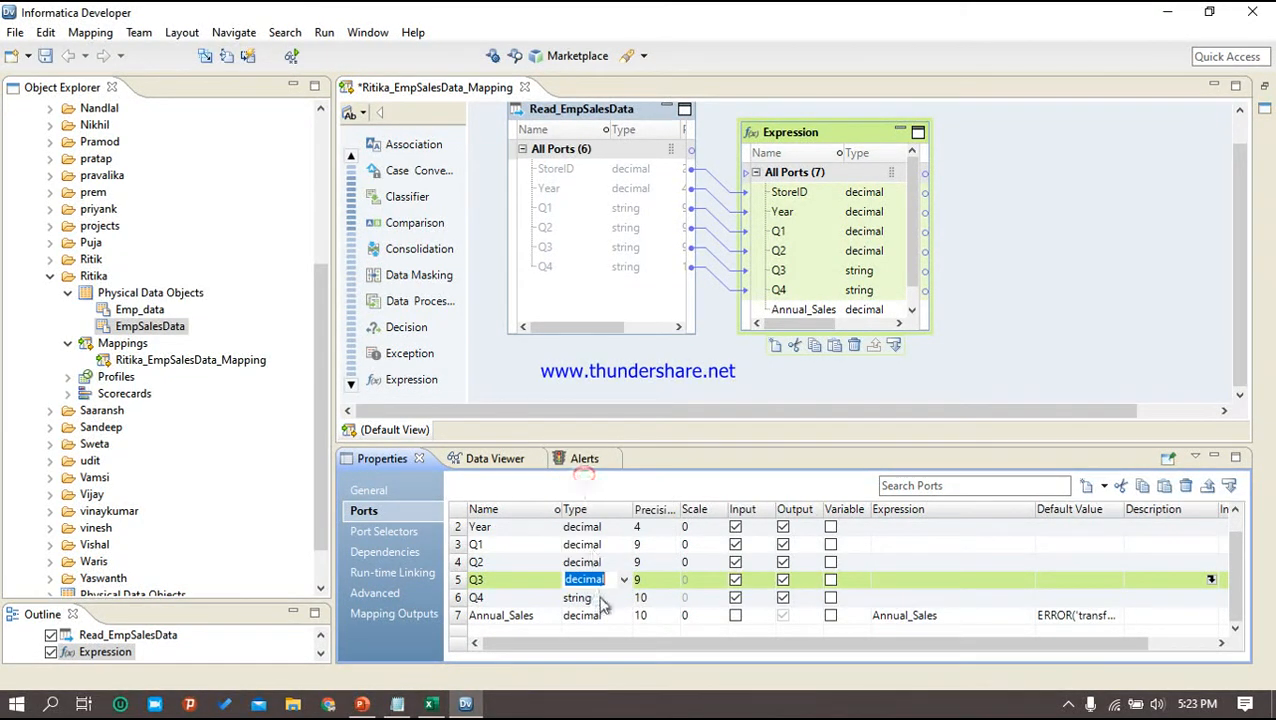
{"action": "left_click", "coordinate": [603, 598]}
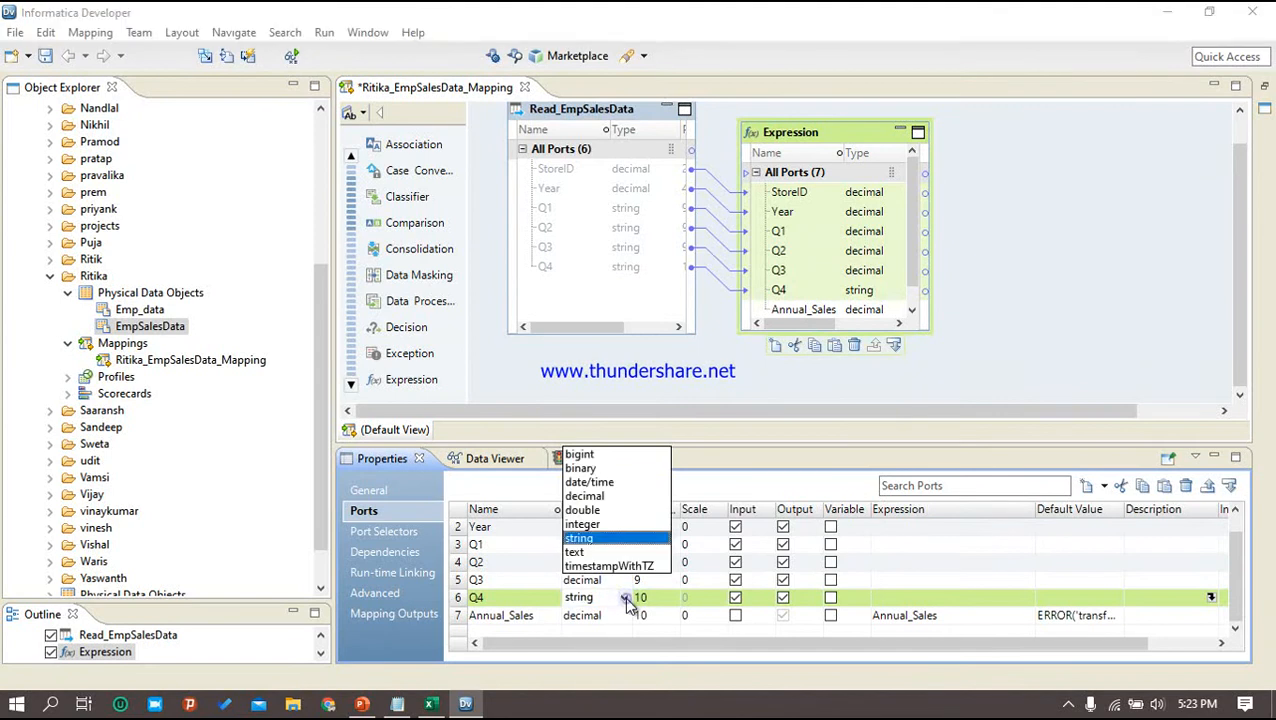
{"action": "left_click", "coordinate": [586, 496]}
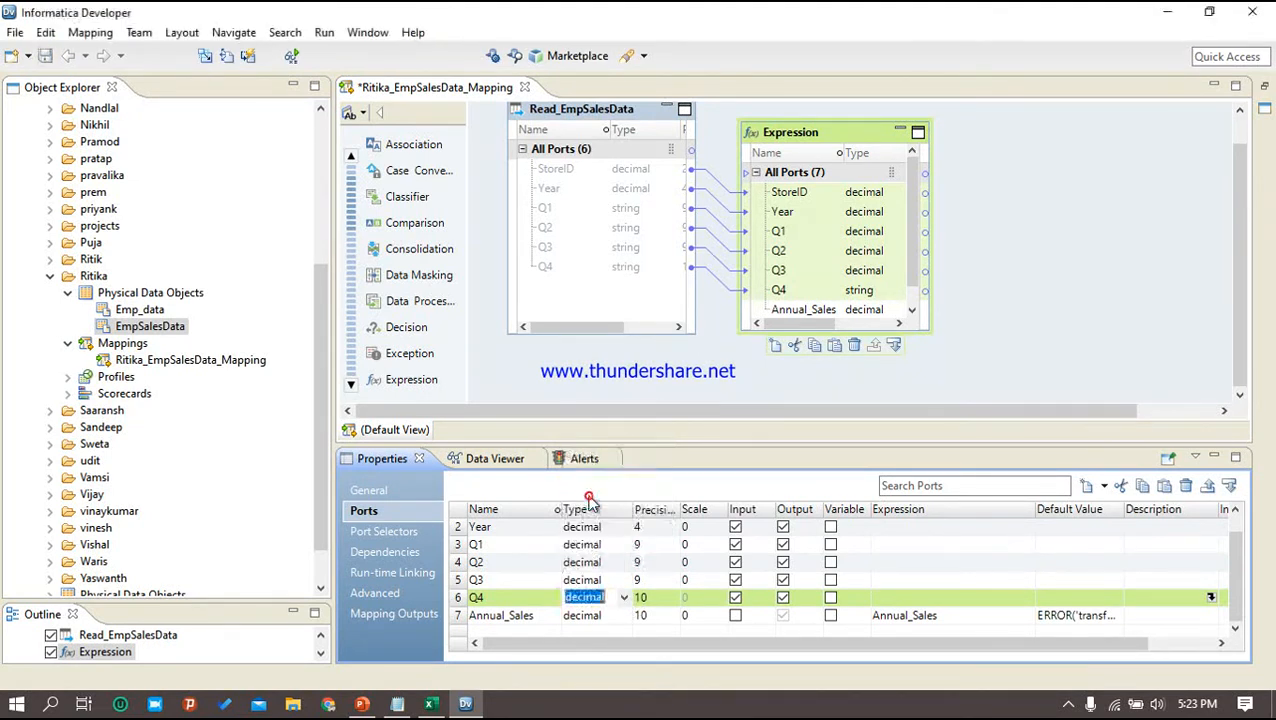
Reopen the expression editor for the Annual_Sales port and delete the default expression text
{"action": "left_click", "coordinate": [940, 617]}
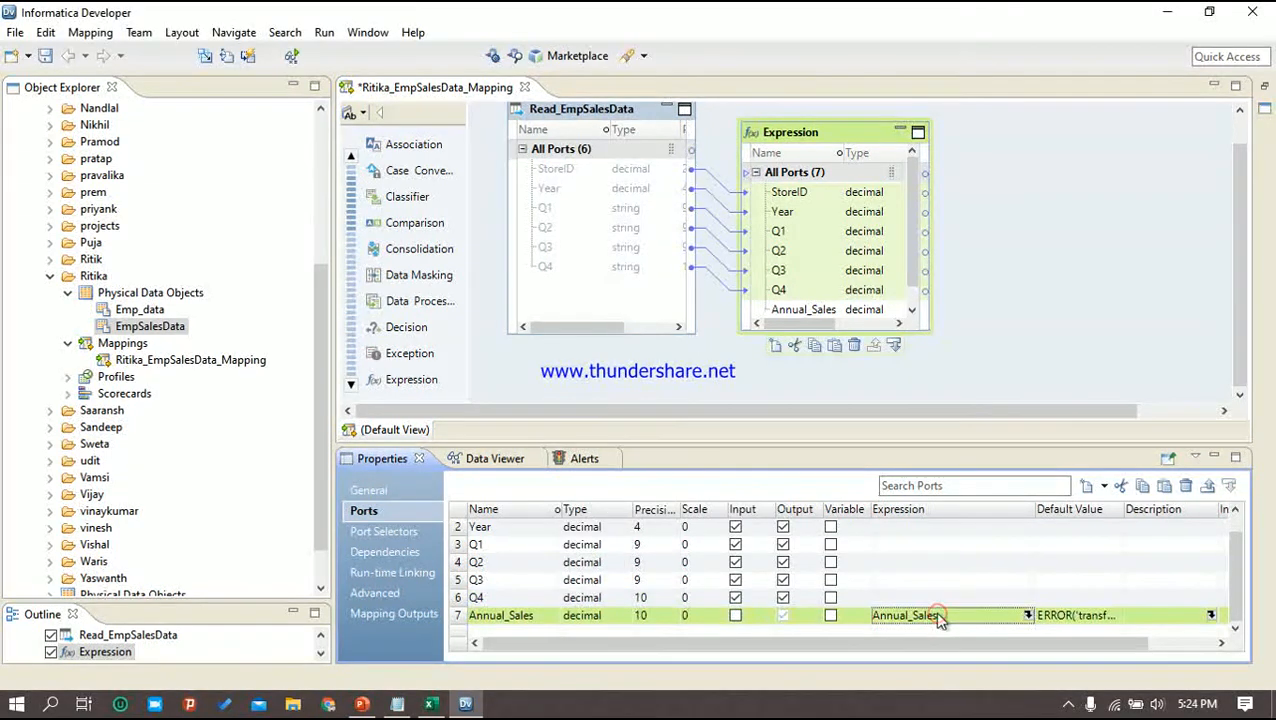
{"action": "left_click", "coordinate": [1027, 615]}
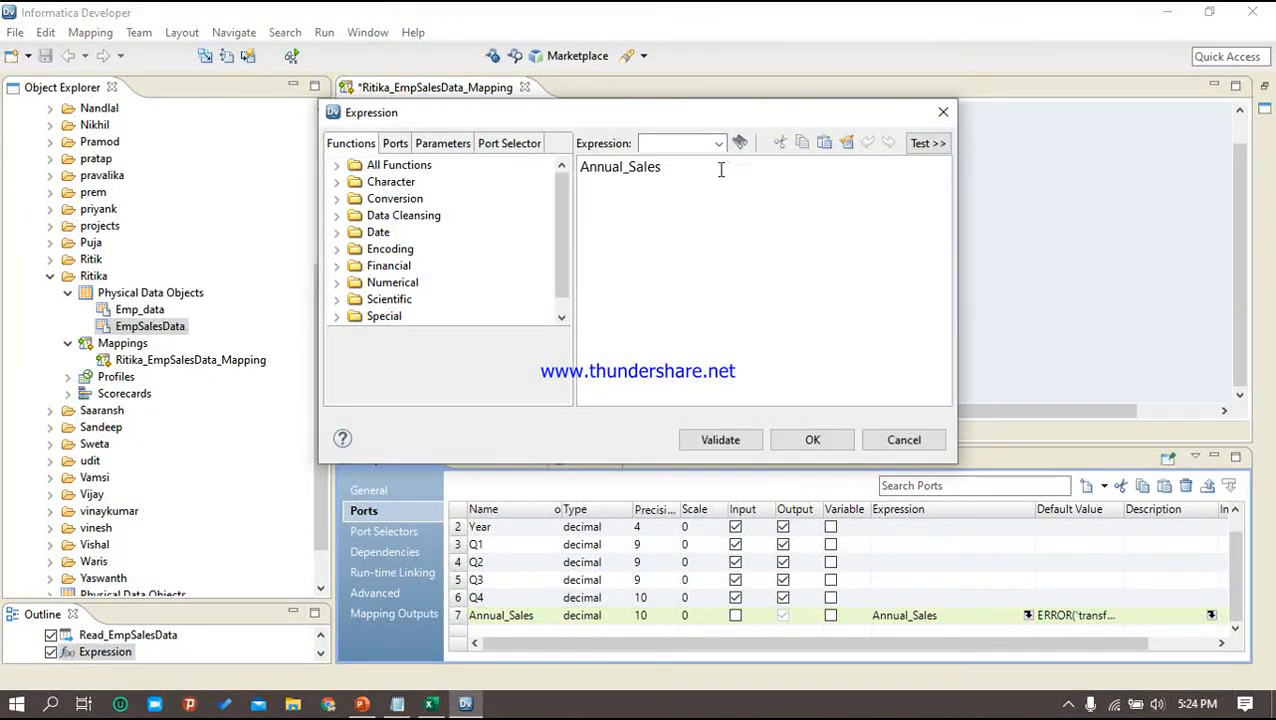
{"action": "left_click", "coordinate": [715, 169]}
{"action": "key", "text": "BackSpace"}
{"action": "key", "text": "BackSpace"}
{"action": "key", "text": "BackSpace"}
{"action": "key", "text": "BackSpace"}
{"action": "key", "text": "BackSpace"}
{"action": "key", "text": "BackSpace"}
{"action": "key", "text": "BackSpace"}
{"action": "key", "text": "BackSpace"}
{"action": "key", "text": "BackSpace"}
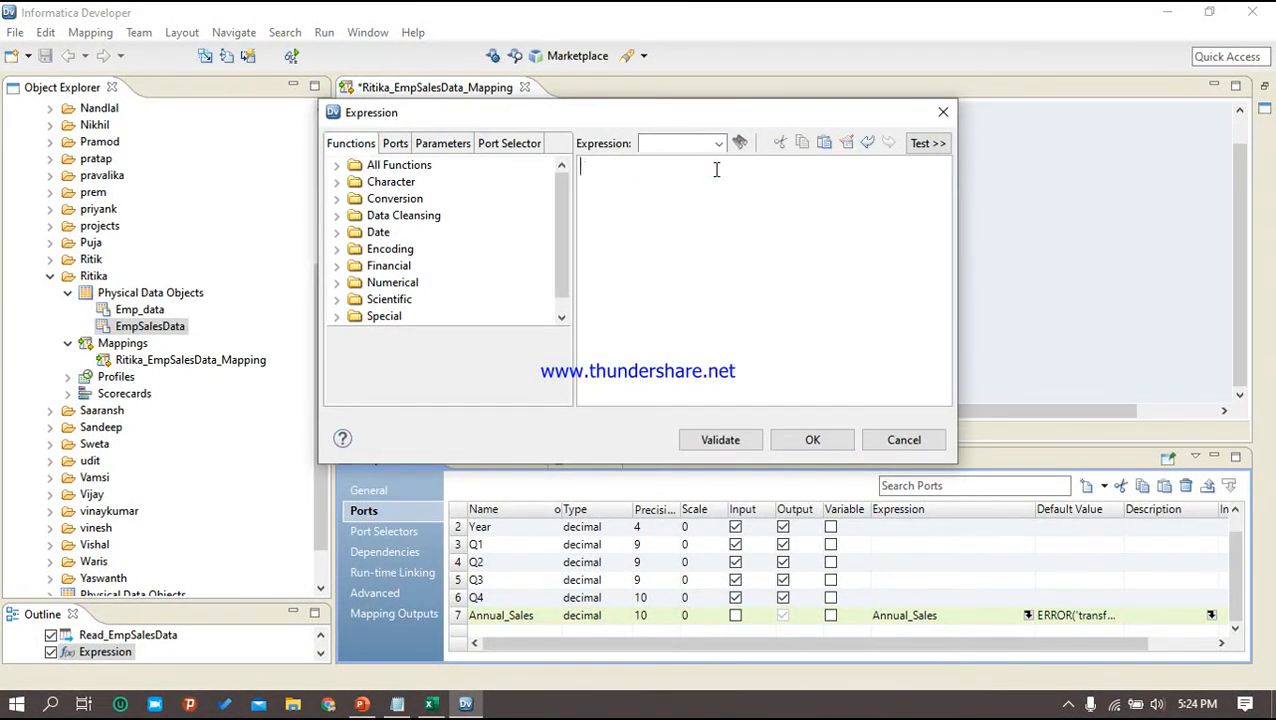
Build the Annual_Sales expression Q1+Q2+Q3+Q4 from the port list, then validate and accept it
{"action": "left_click", "coordinate": [402, 147]}
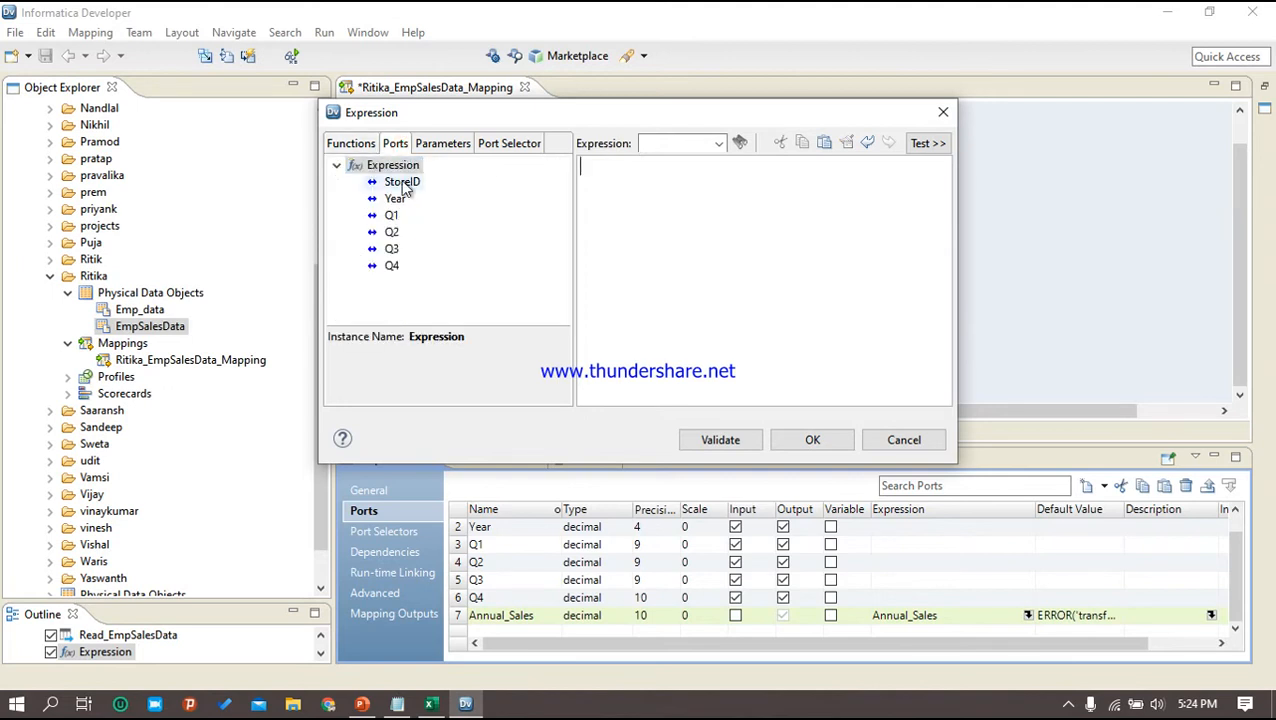
{"action": "double_click", "coordinate": [393, 215]}
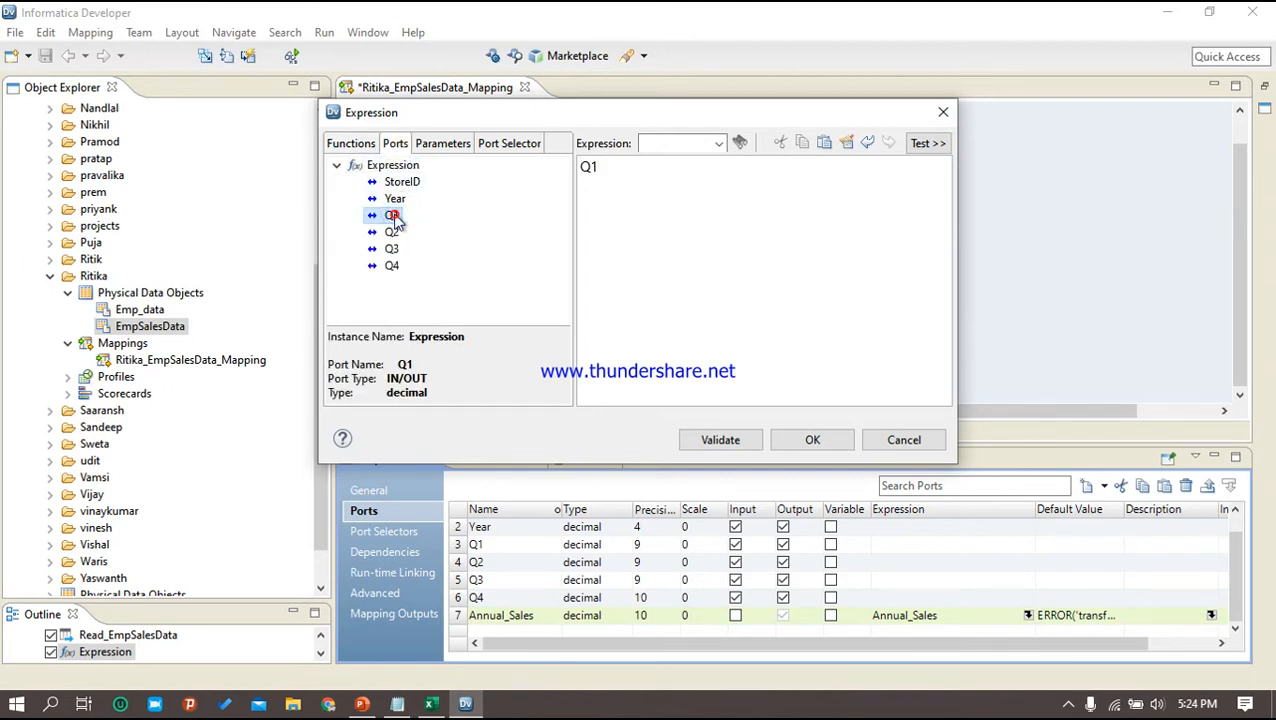
{"action": "type", "text": "+"}
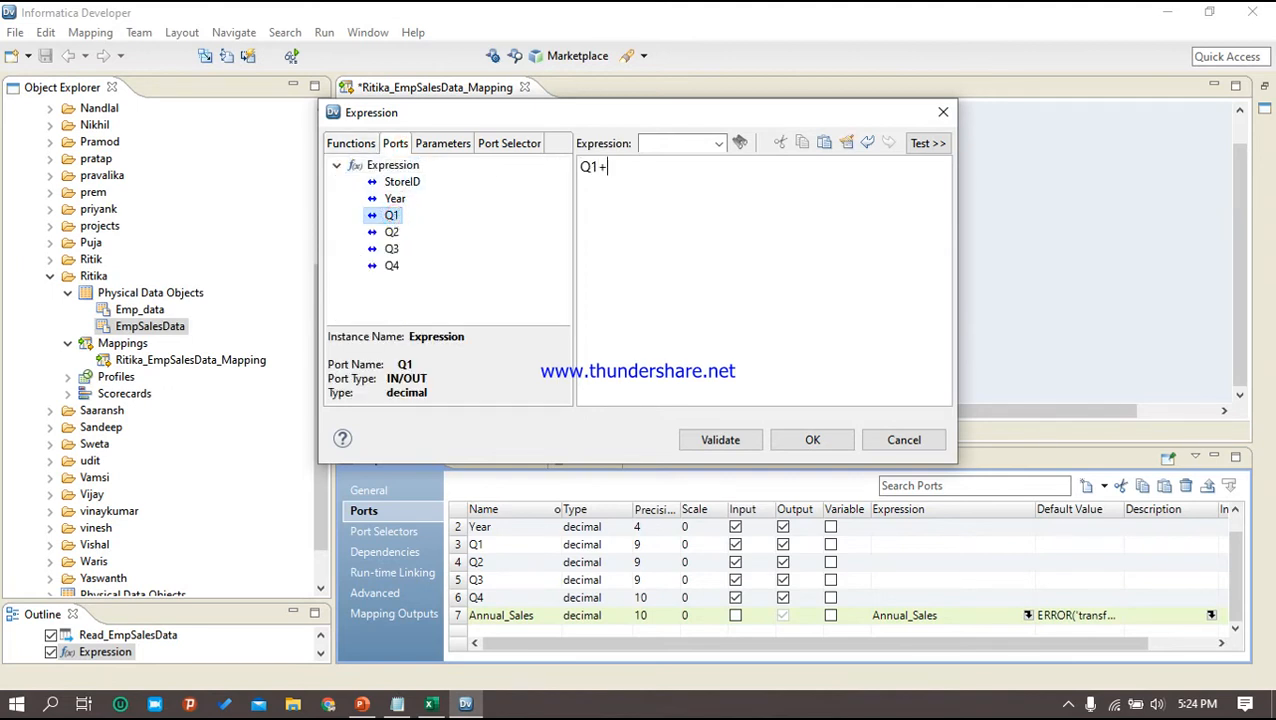
{"action": "double_click", "coordinate": [390, 232]}
{"action": "type", "text": "+"}
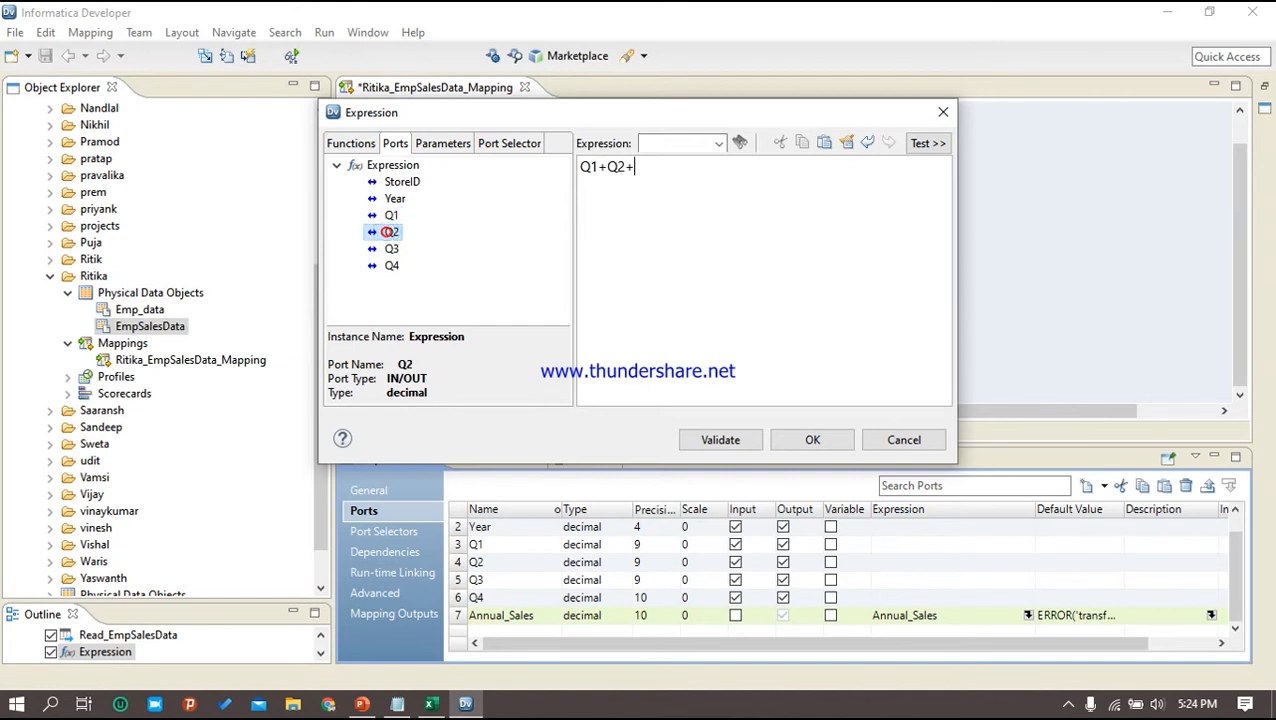
{"action": "double_click", "coordinate": [384, 249]}
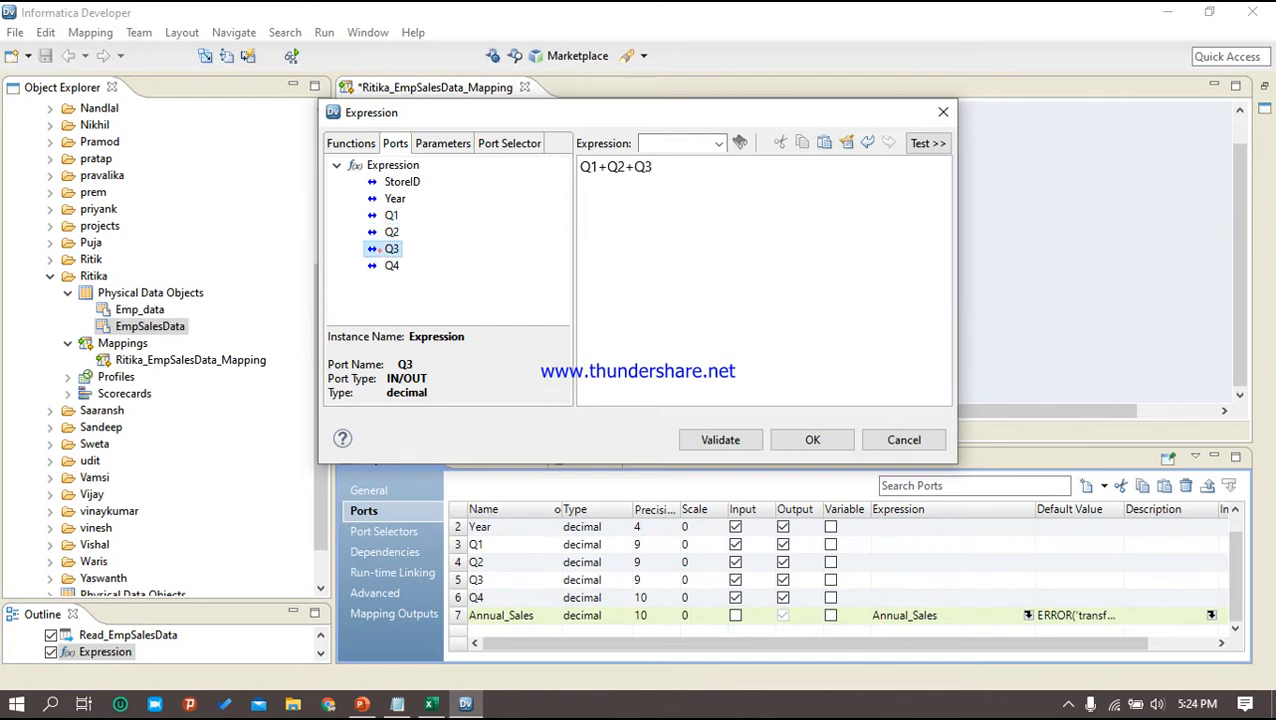
{"action": "type", "text": "+"}
{"action": "double_click", "coordinate": [389, 265]}
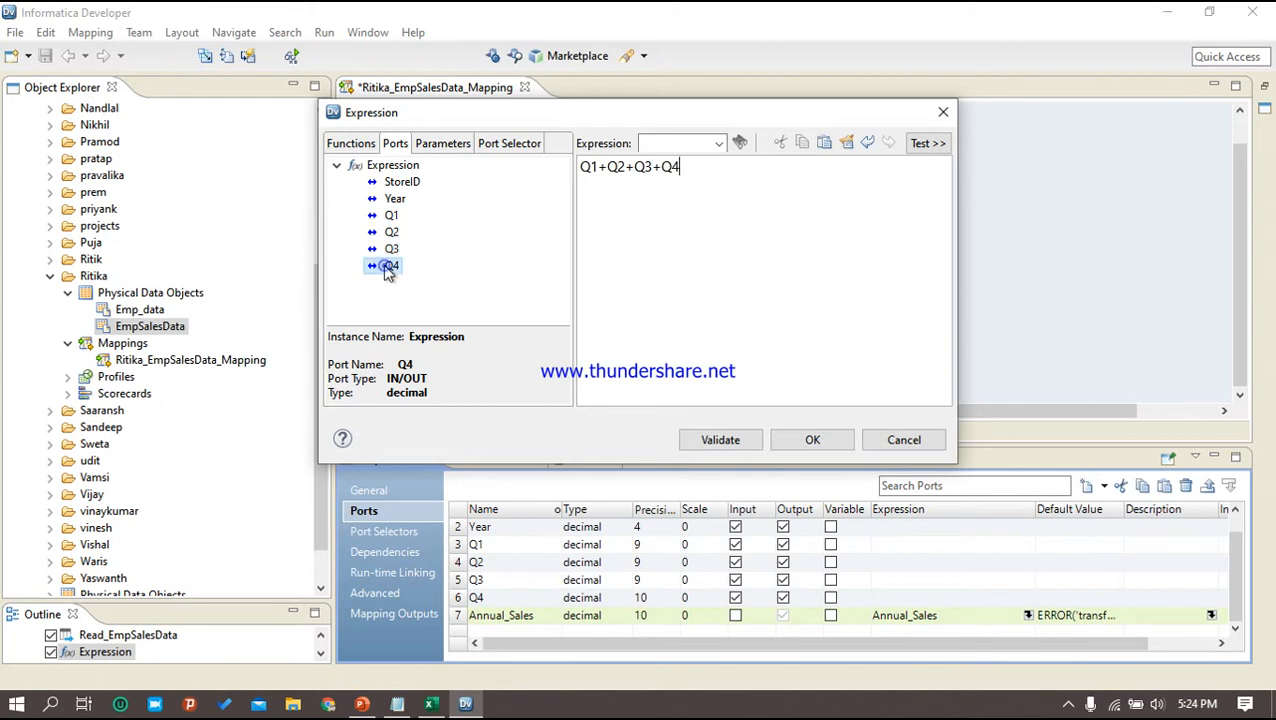
{"action": "left_click", "coordinate": [720, 441]}
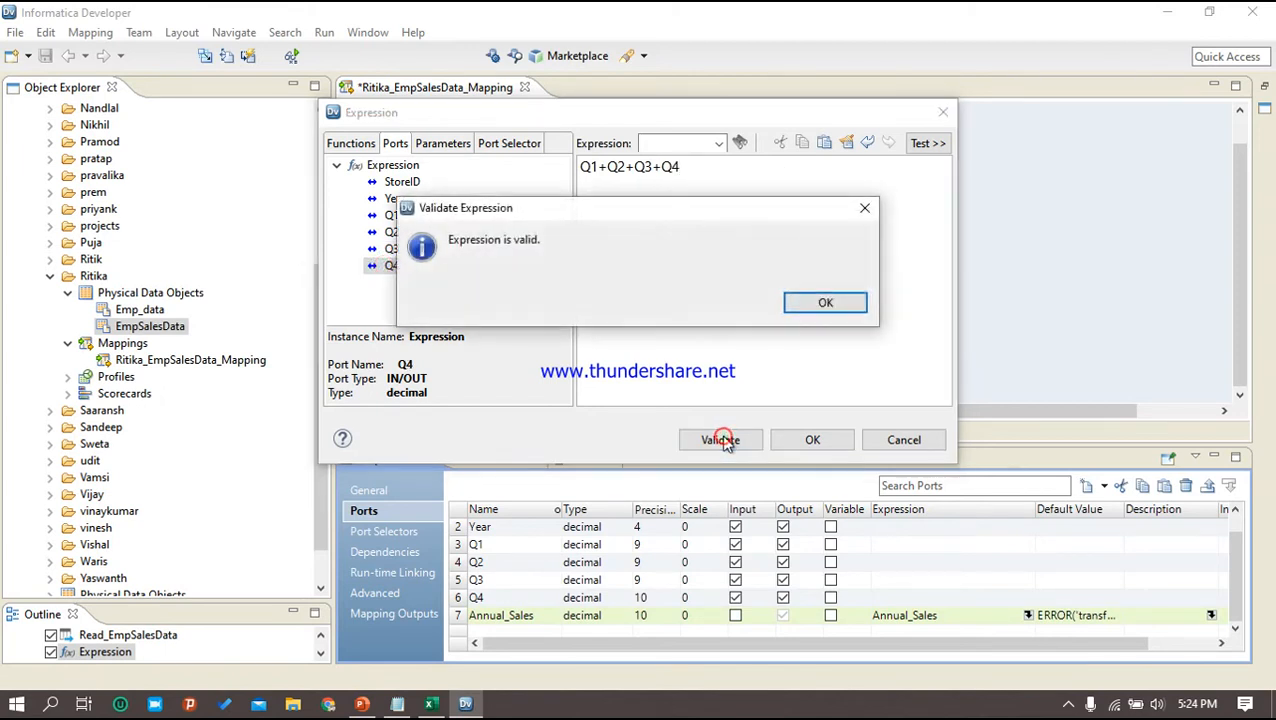
{"action": "left_click", "coordinate": [838, 305]}
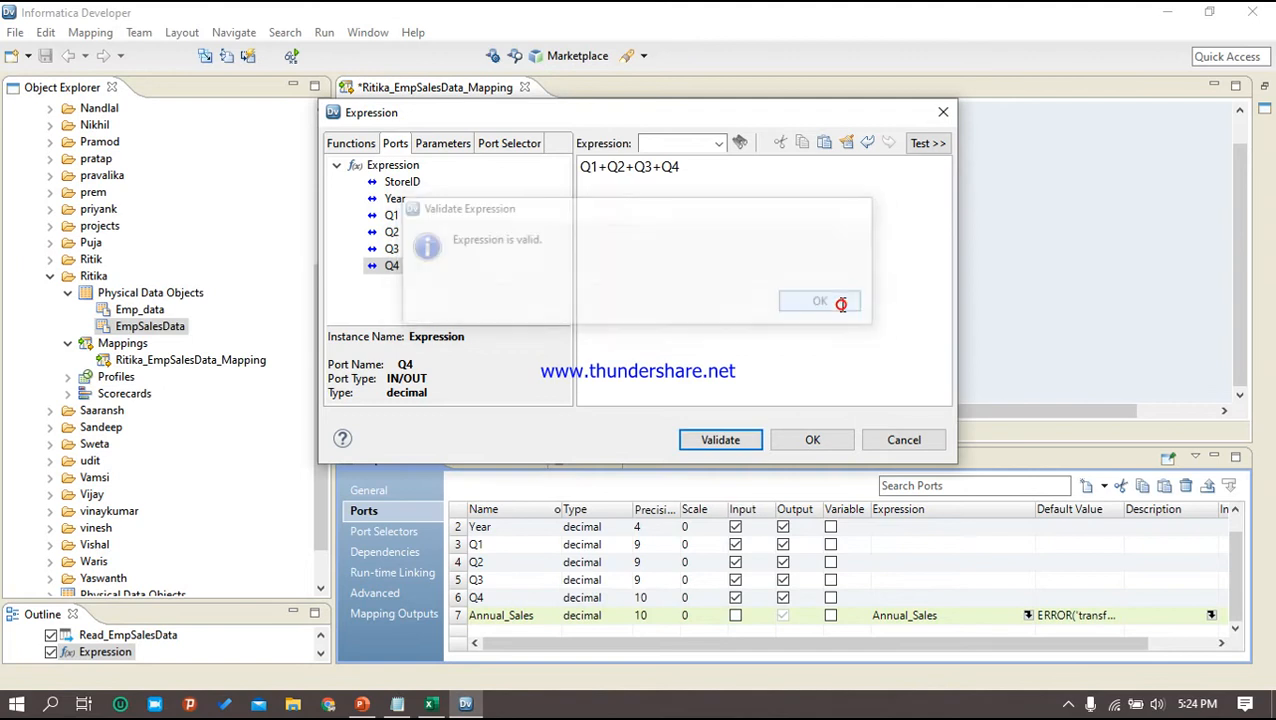
{"action": "left_click", "coordinate": [813, 444]}
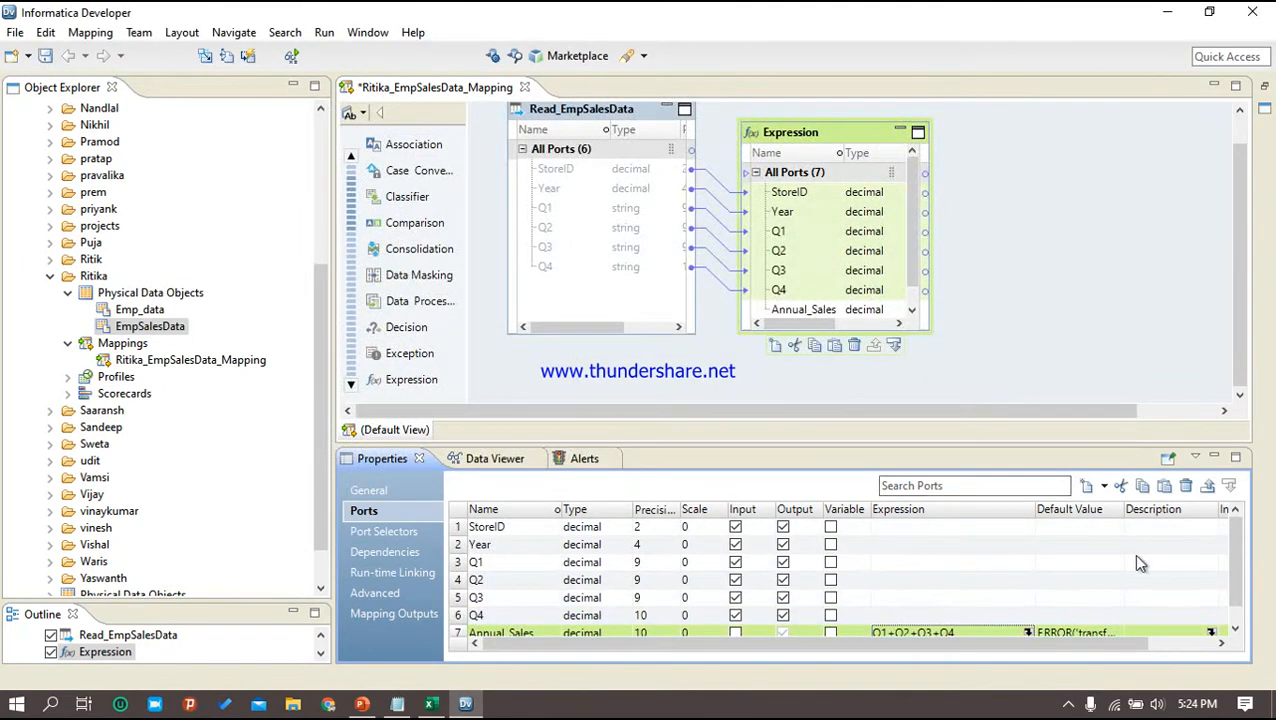
Enlarge the Expression transformation box on the canvas so all seven ports fit, including Annual_Sales
{"action": "scroll", "coordinate": [1240, 568], "scroll_direction": "down", "scroll_amount": 1}
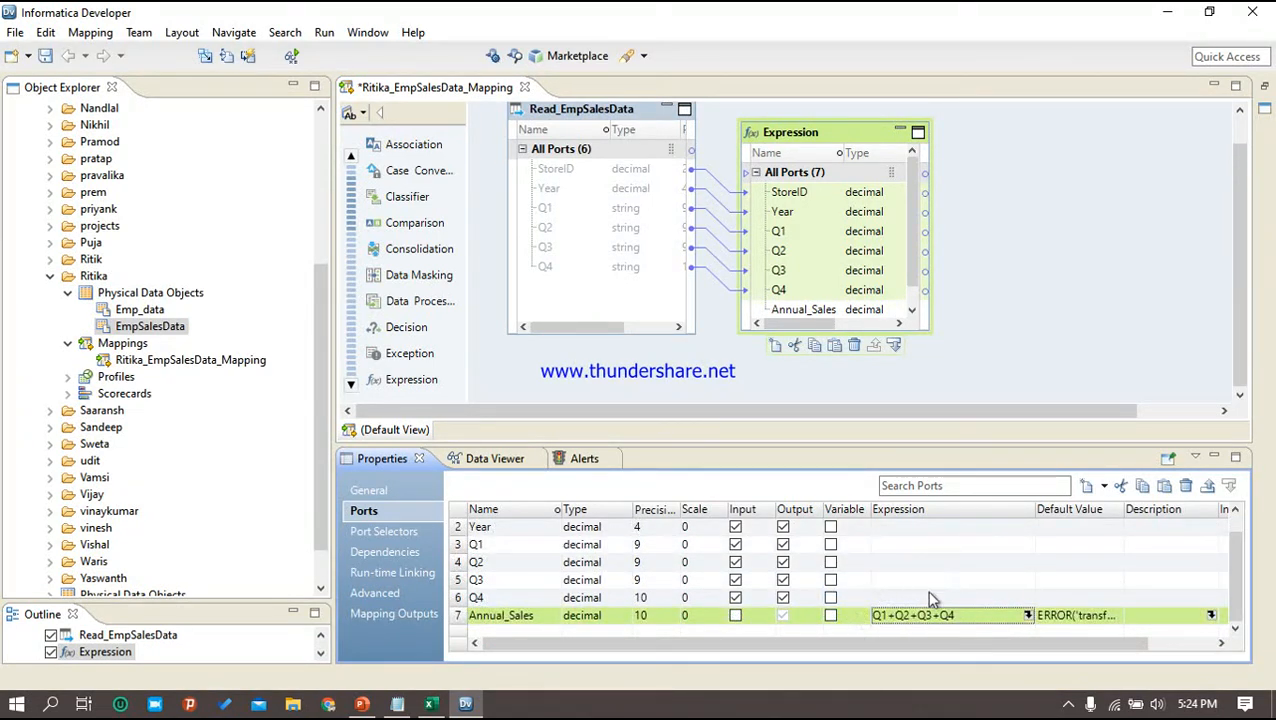
{"action": "left_click_drag", "start_coordinate": [834, 330], "coordinate": [836, 345]}
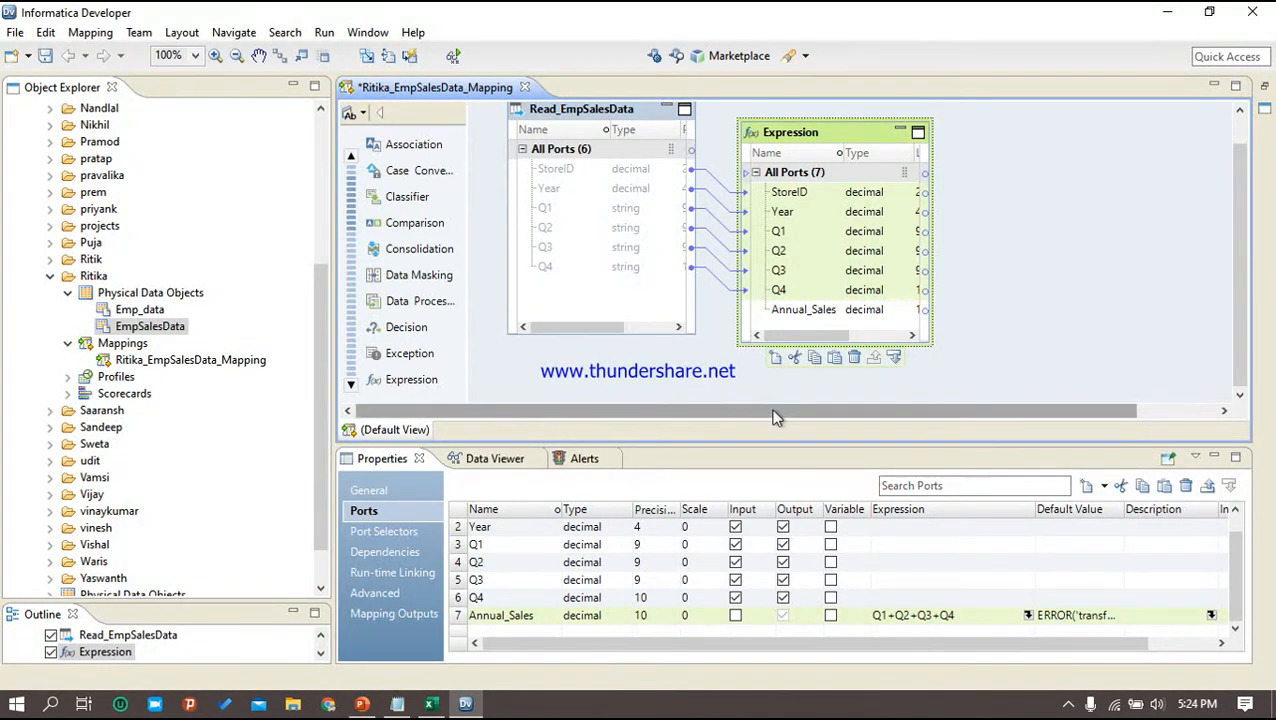
Create an empty comma-delimited flat file data object in the folder that holds EmpSalesData, and add its first column
{"action": "right_click", "coordinate": [89, 280]}
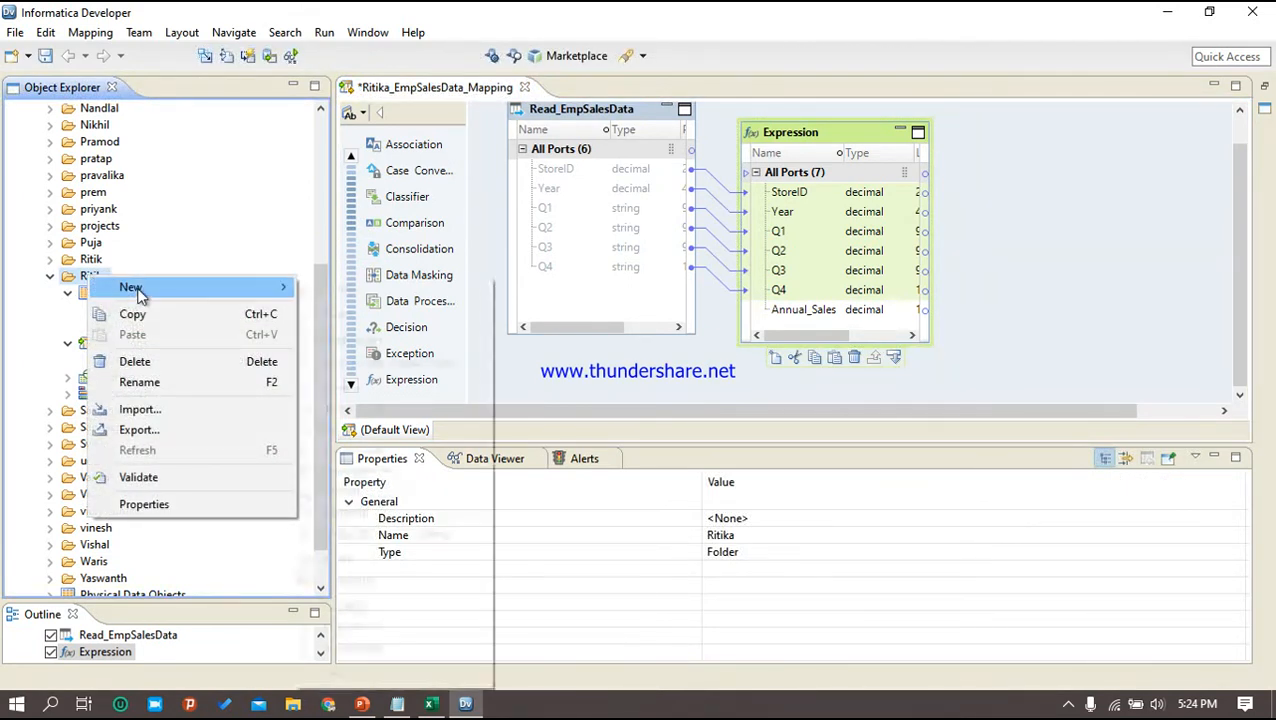
{"action": "mouse_move", "coordinate": [140, 292]}
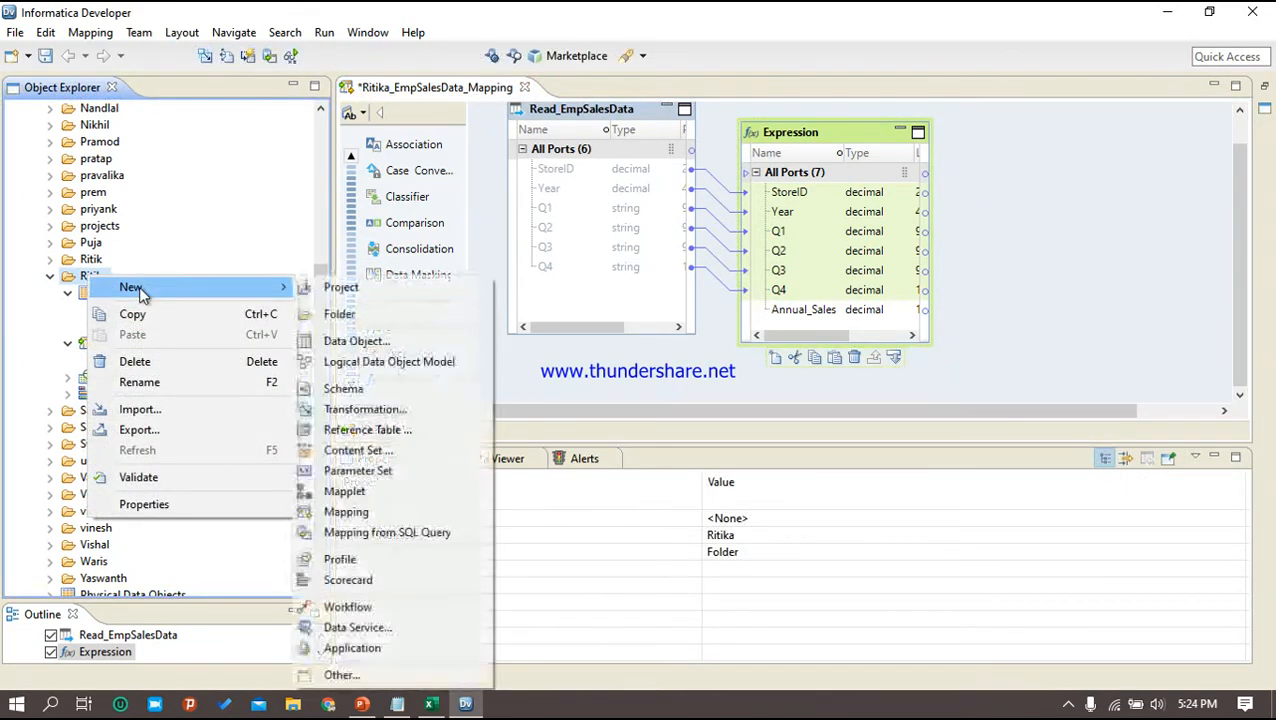
{"action": "left_click", "coordinate": [356, 343]}
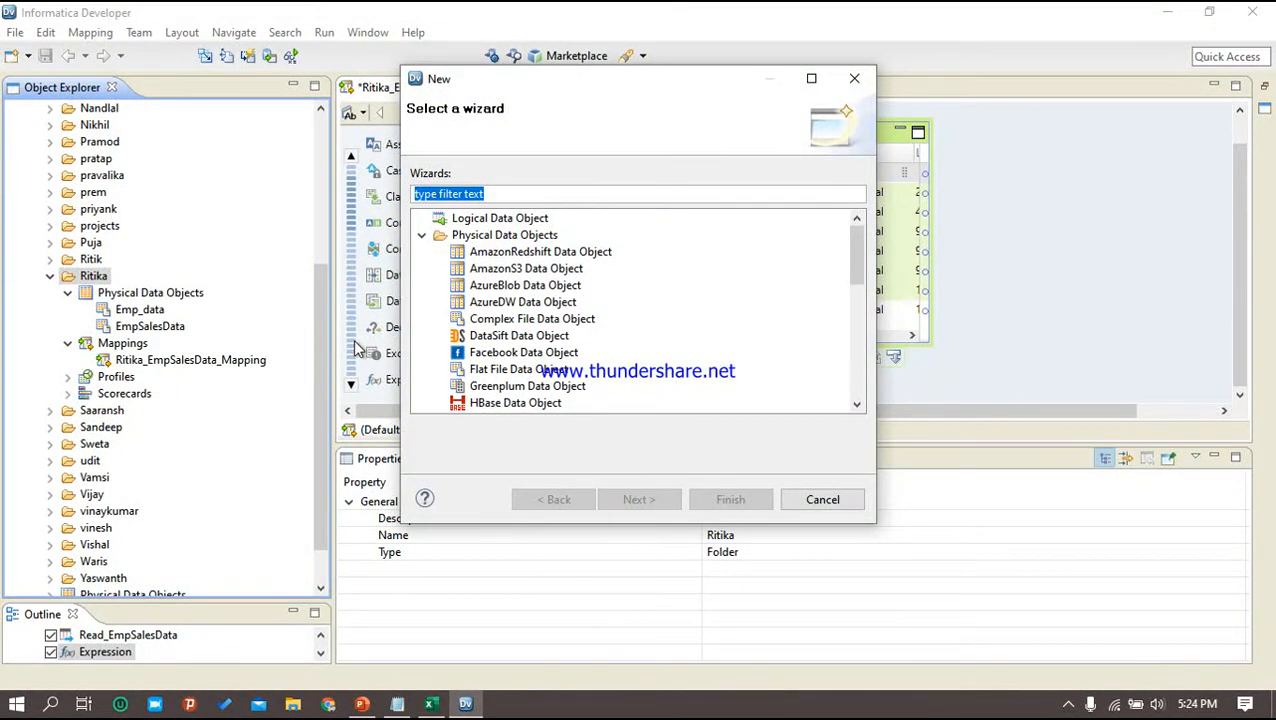
{"action": "left_click", "coordinate": [496, 369]}
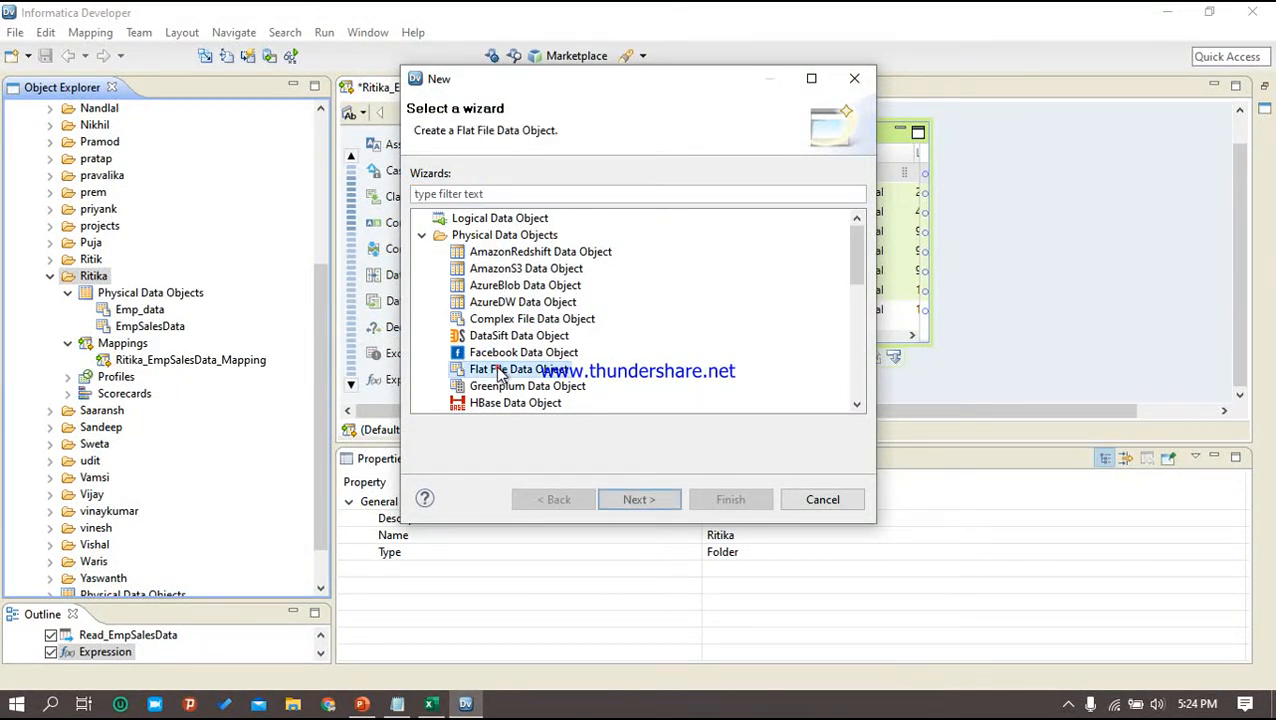
{"action": "left_click", "coordinate": [648, 504]}
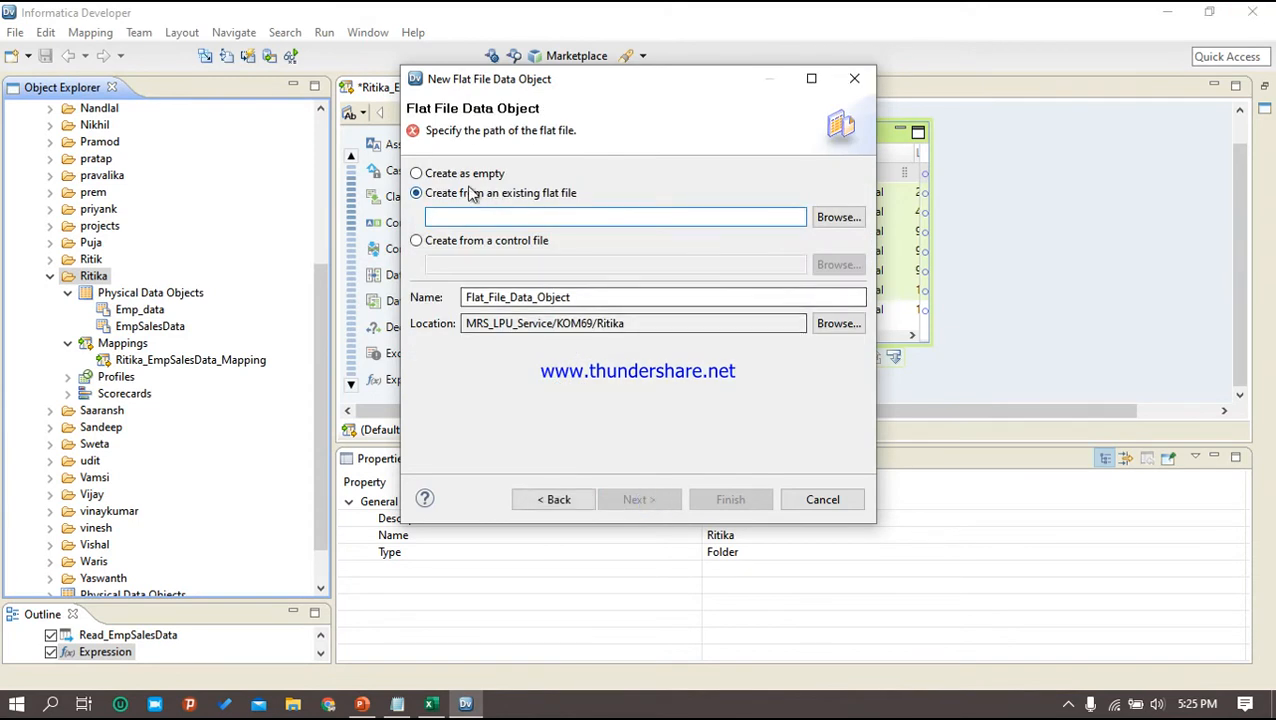
{"action": "left_click", "coordinate": [417, 174]}
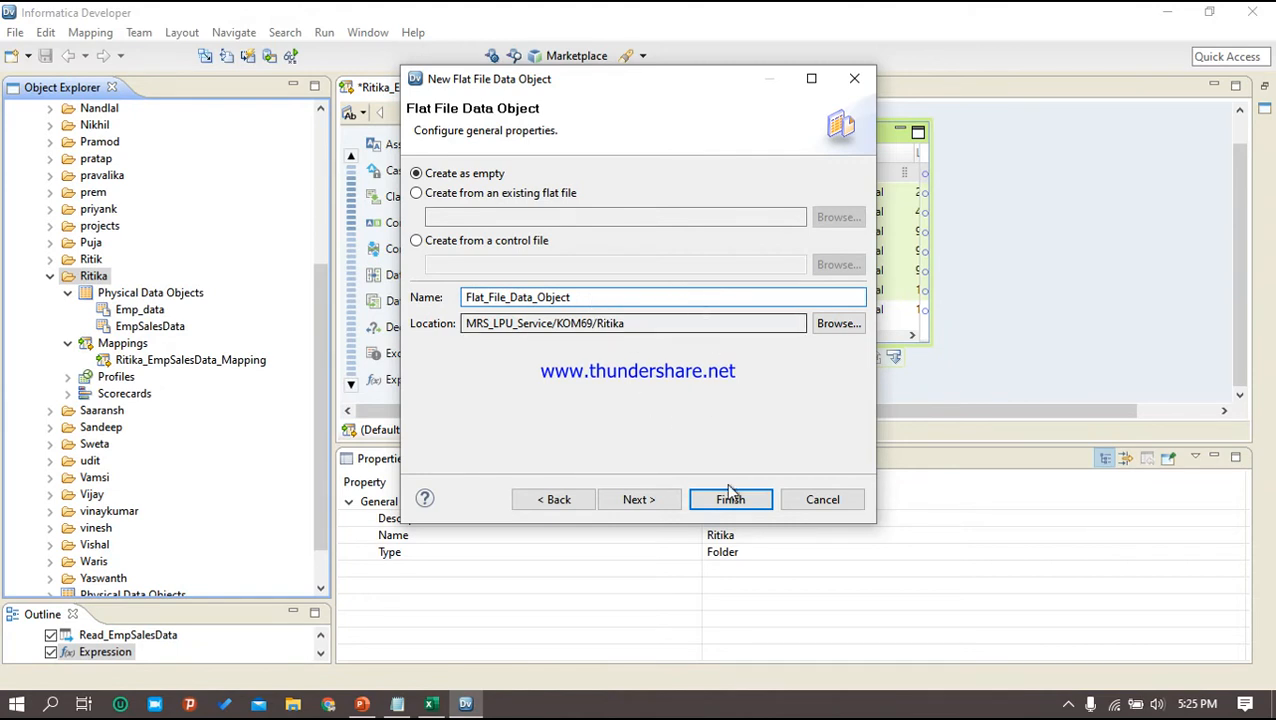
{"action": "left_click", "coordinate": [638, 500]}
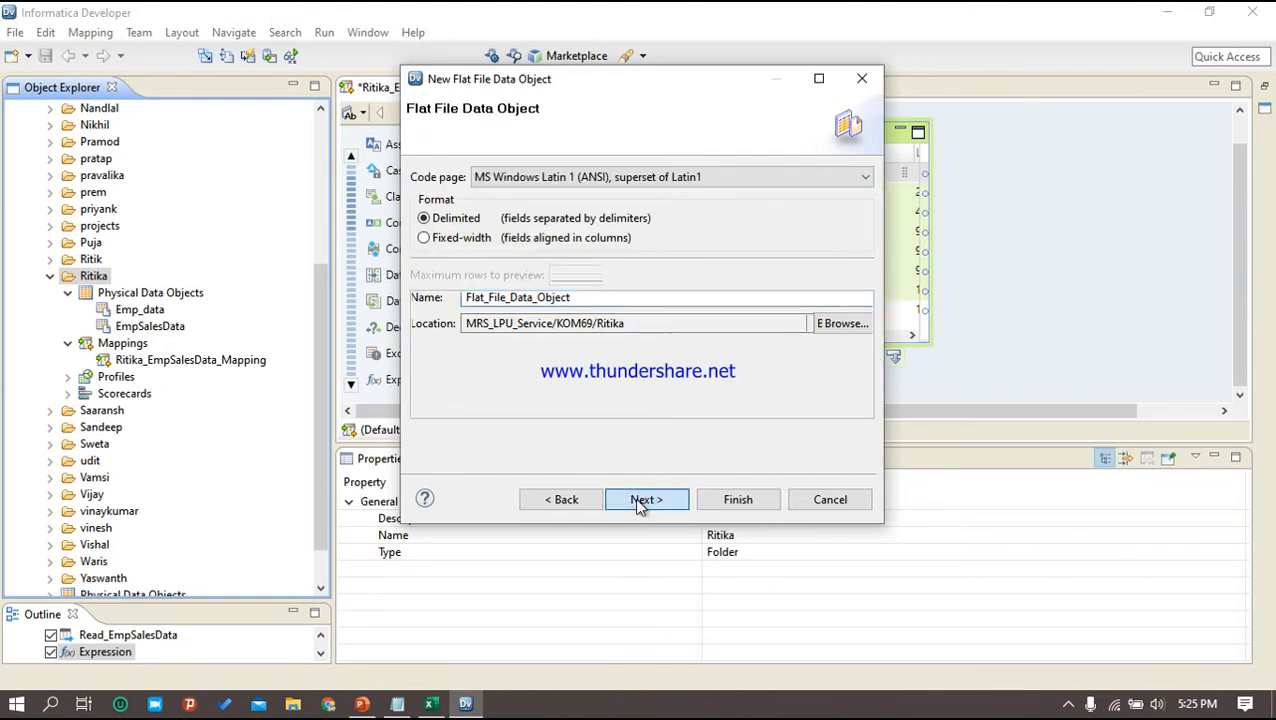
{"action": "left_click", "coordinate": [644, 501]}
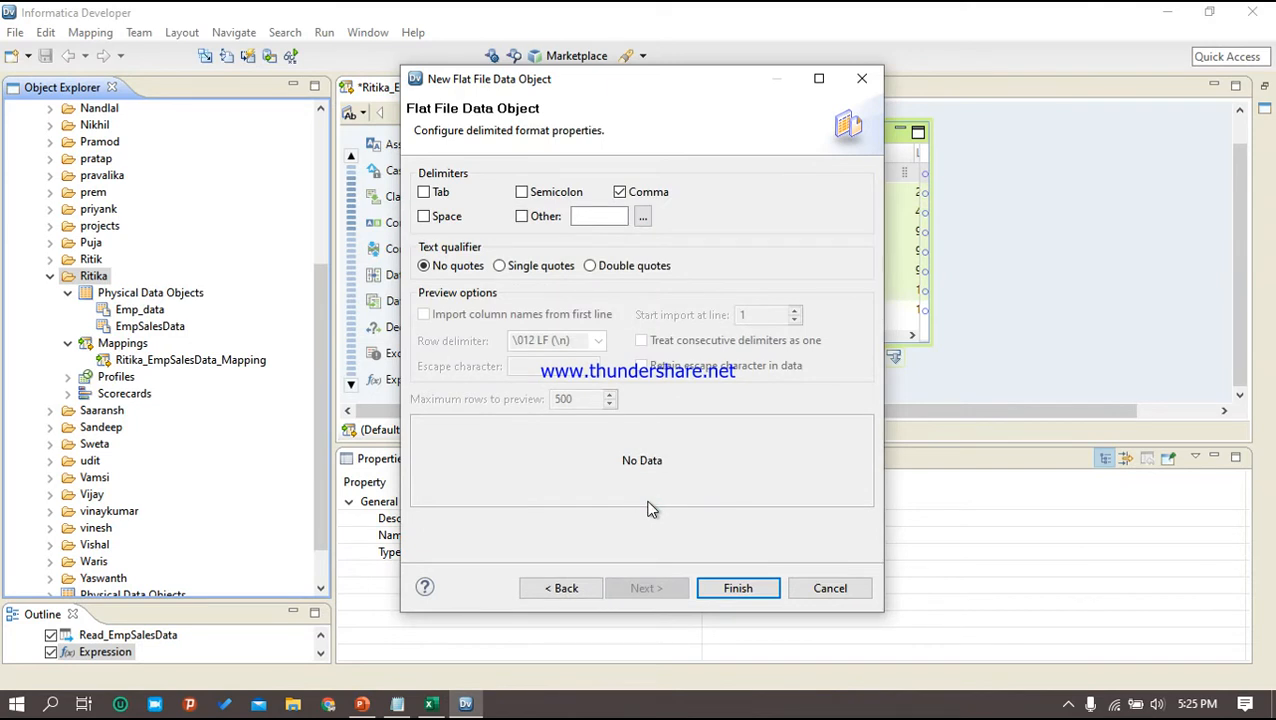
{"action": "left_click", "coordinate": [738, 590]}
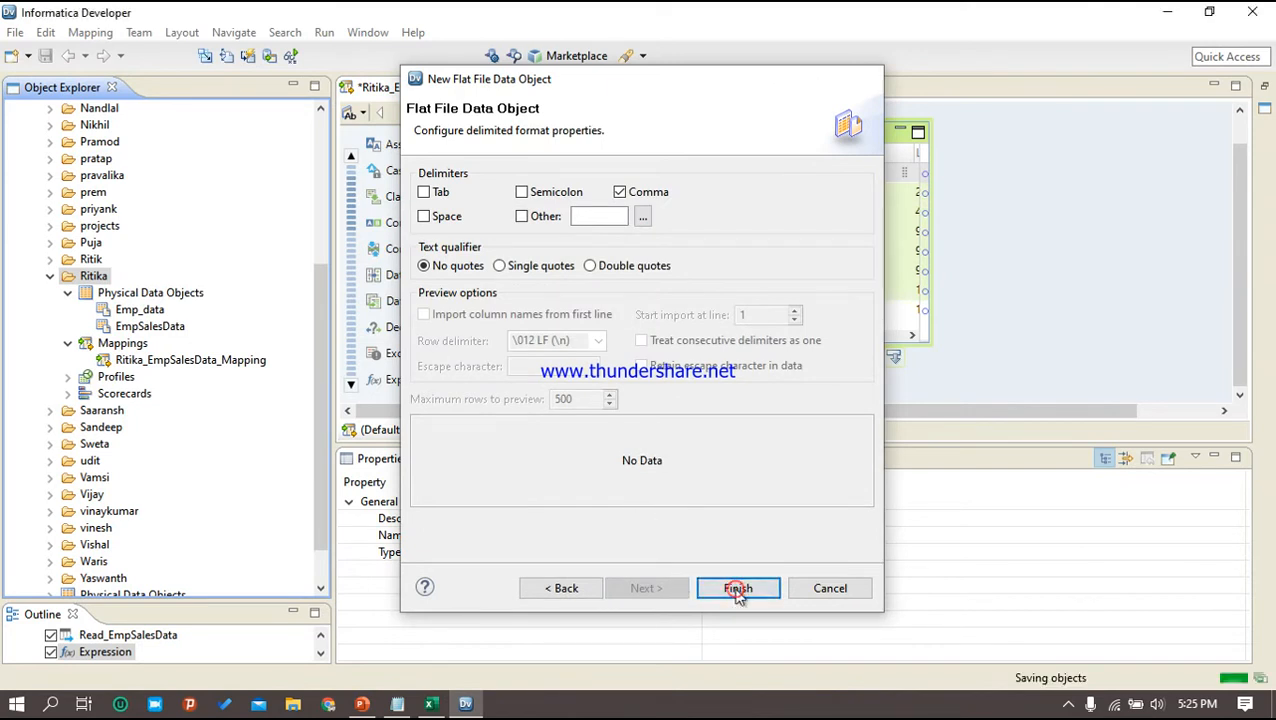
{"action": "left_click", "coordinate": [427, 340]}
{"action": "left_click", "coordinate": [427, 340]}
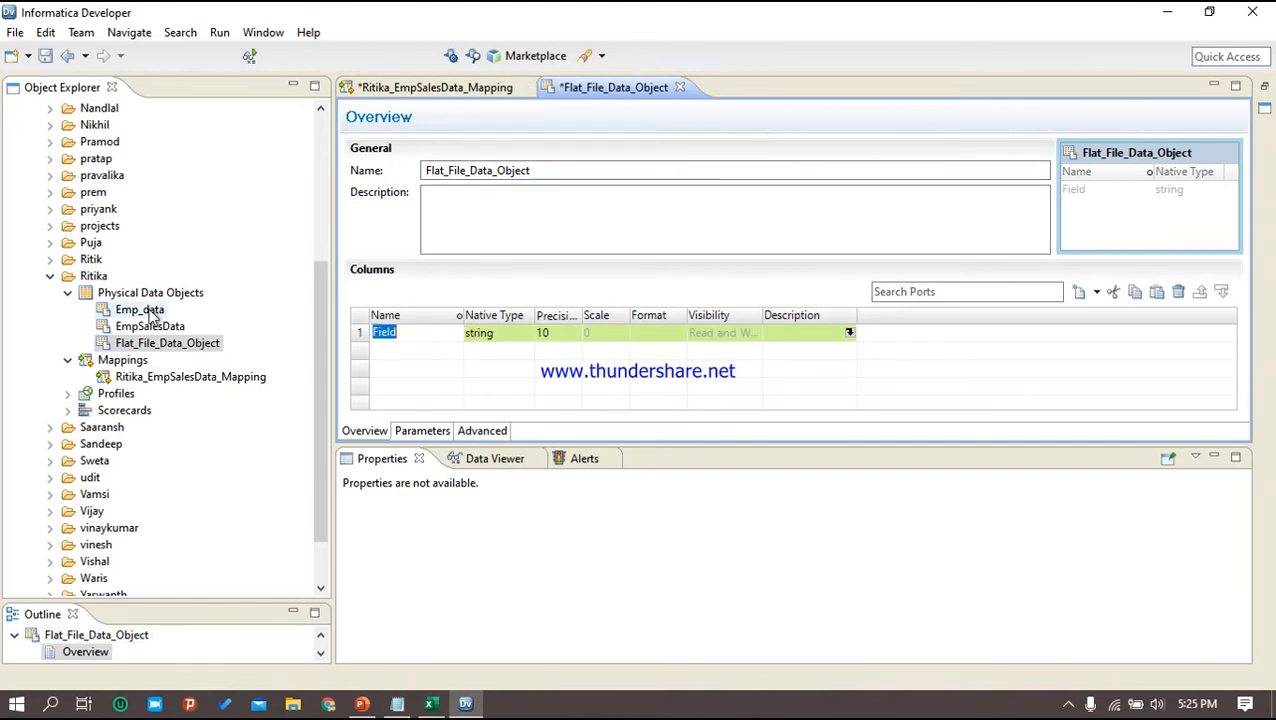
Widen the Expression transformation in the mapping to show port lengths and expressions, and leave only the mapping and the new flat file object open
{"action": "double_click", "coordinate": [150, 327]}
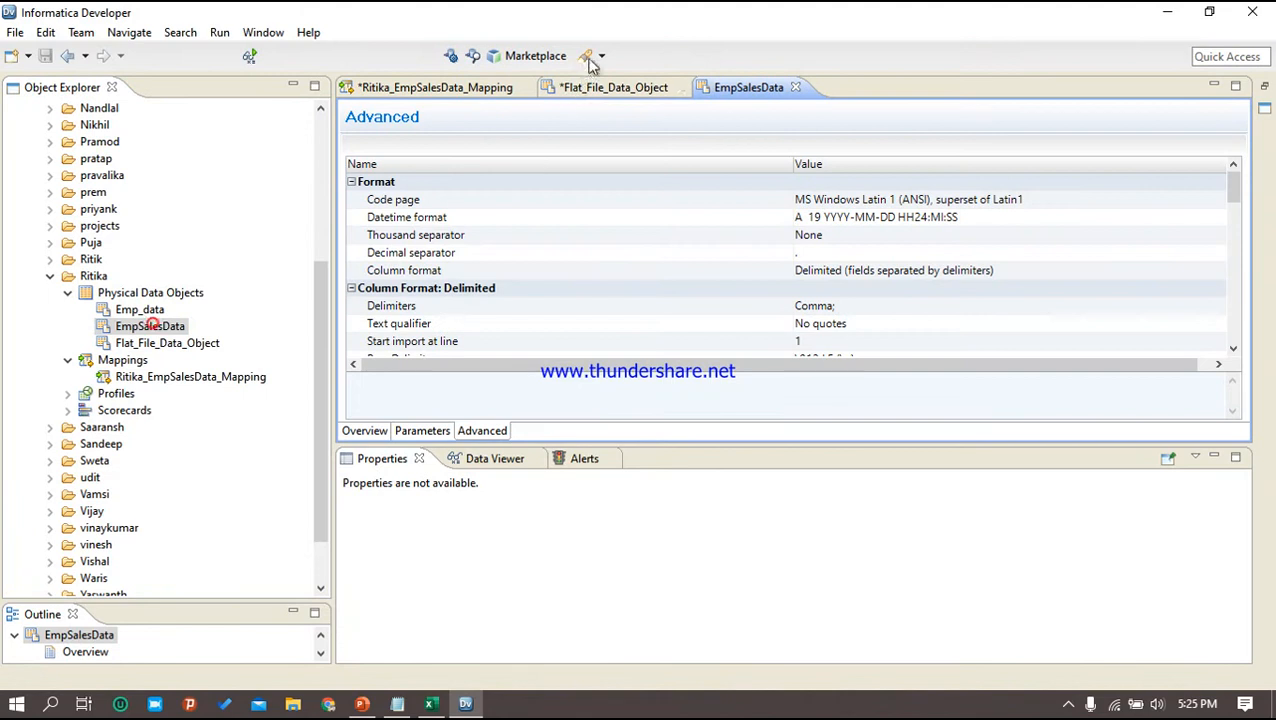
{"action": "left_click", "coordinate": [446, 89]}
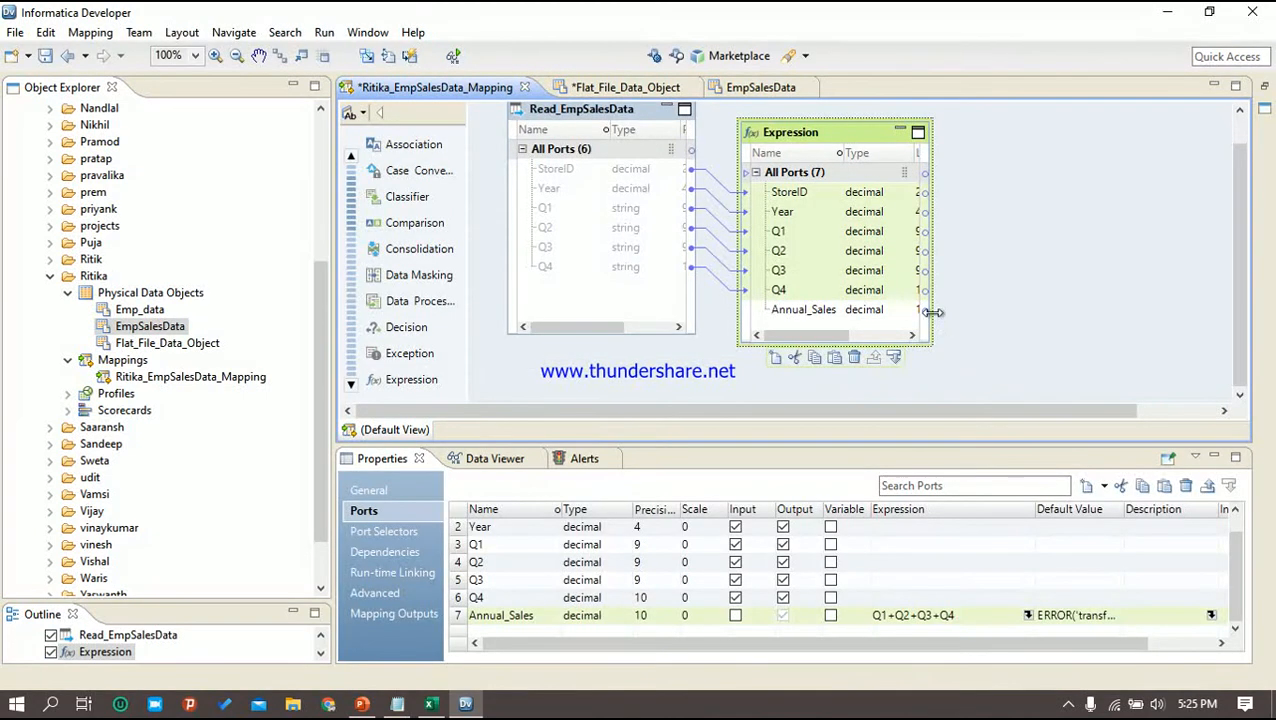
{"action": "left_click_drag", "start_coordinate": [932, 312], "coordinate": [1024, 309]}
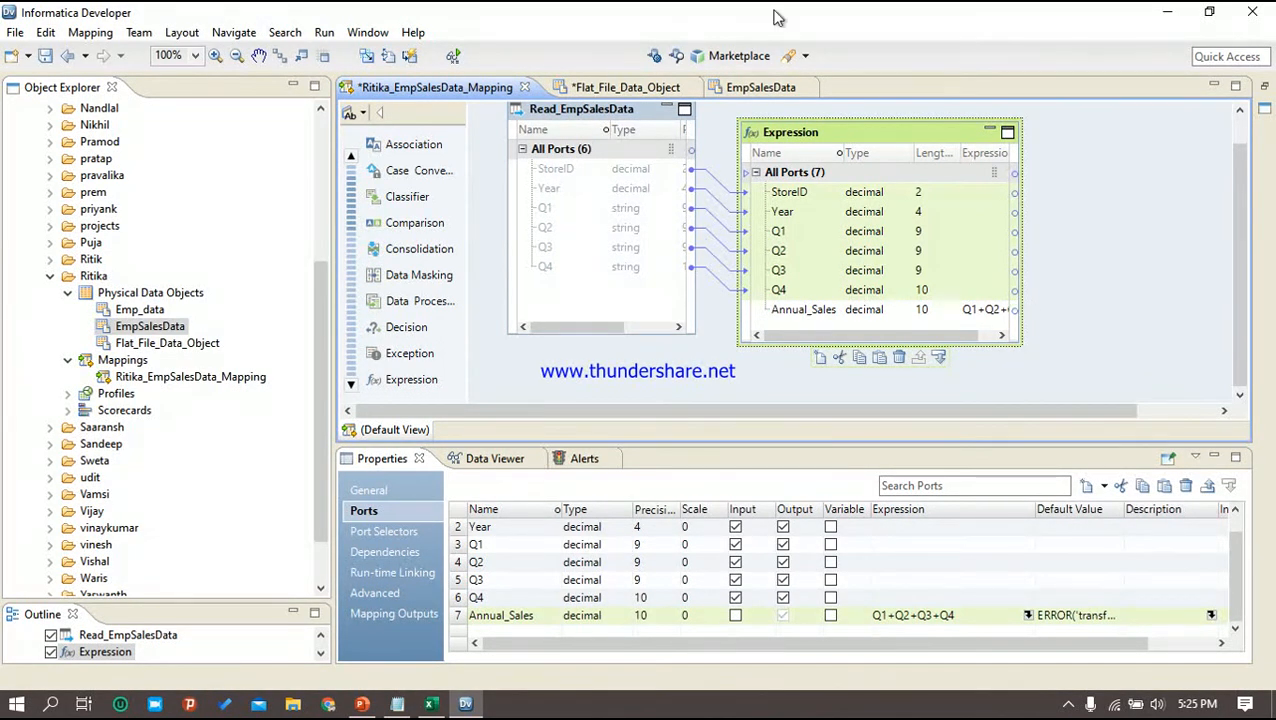
{"action": "left_click", "coordinate": [762, 87]}
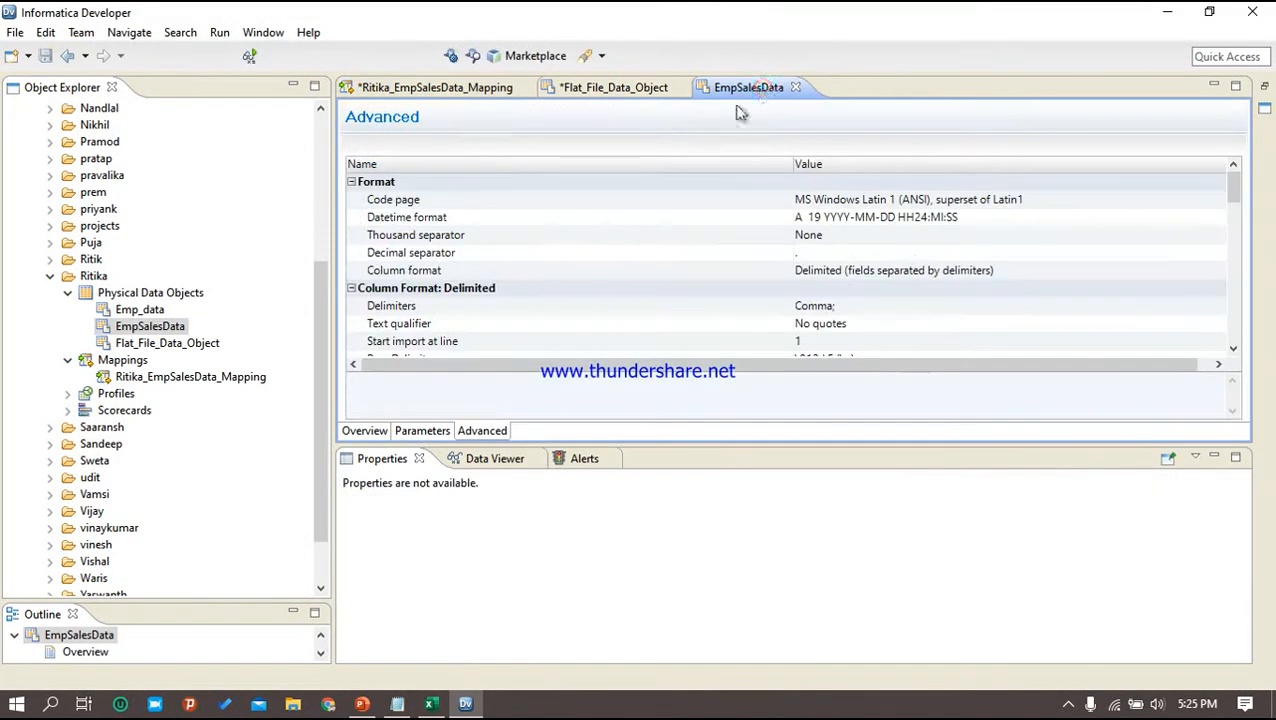
{"action": "left_click", "coordinate": [621, 90]}
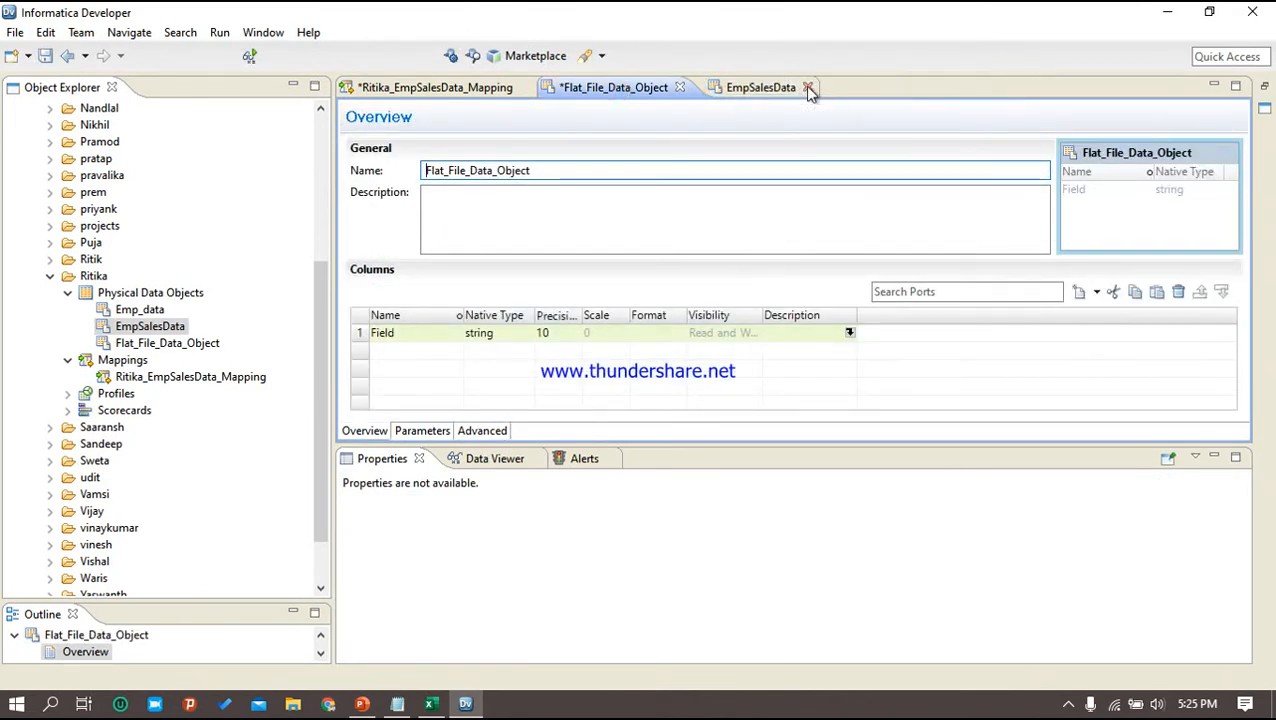
{"action": "left_click", "coordinate": [806, 87]}
Name the flat file object's first column StoreID and set its native type to number
{"action": "left_click", "coordinate": [407, 337]}
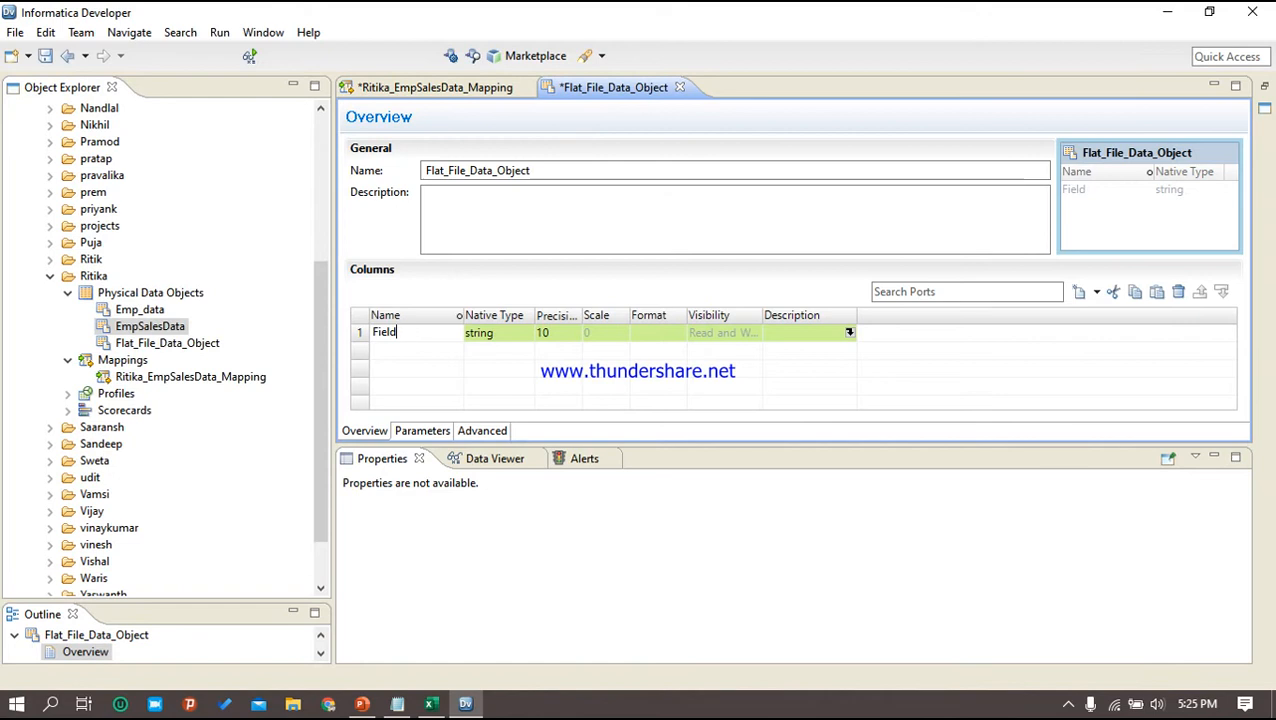
{"action": "key", "text": "BackSpace"}
{"action": "key", "text": "BackSpace"}
{"action": "key", "text": "BackSpace"}
{"action": "key", "text": "BackSpace"}
{"action": "key", "text": "BackSpace"}
{"action": "key", "text": "BackSpace"}
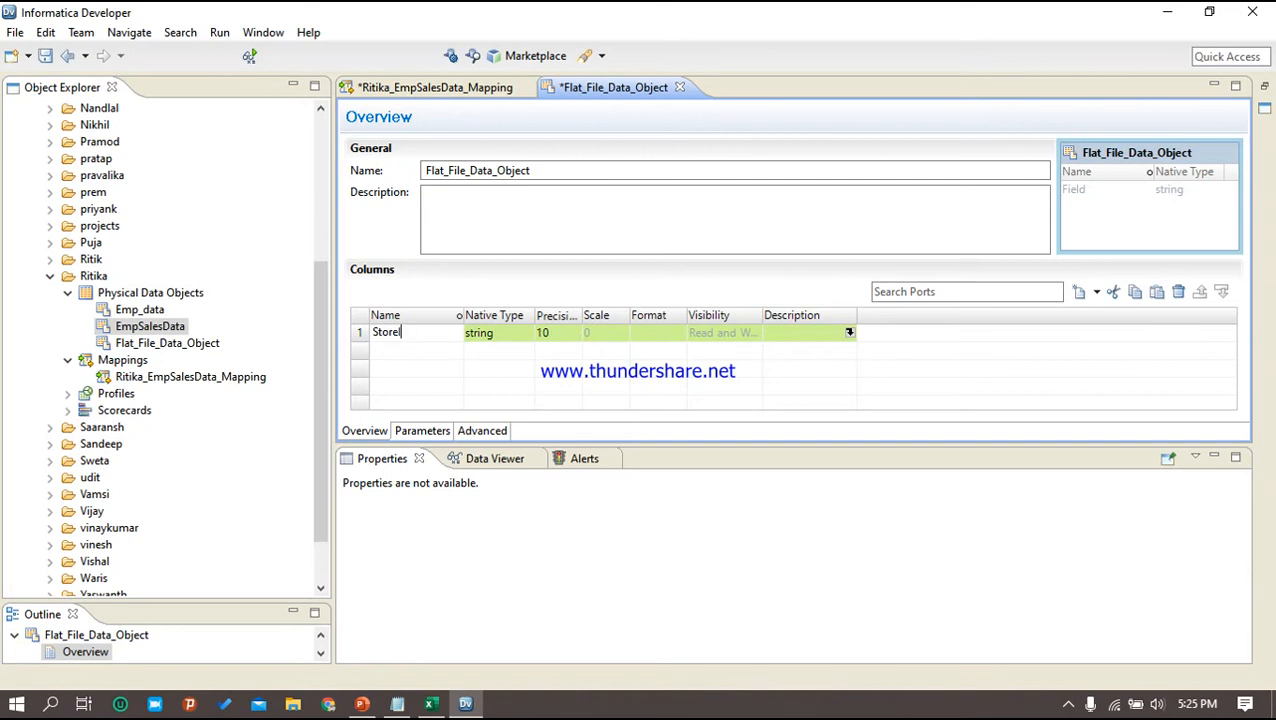
{"action": "type", "text": "StoreID"}
{"action": "left_click", "coordinate": [510, 334]}
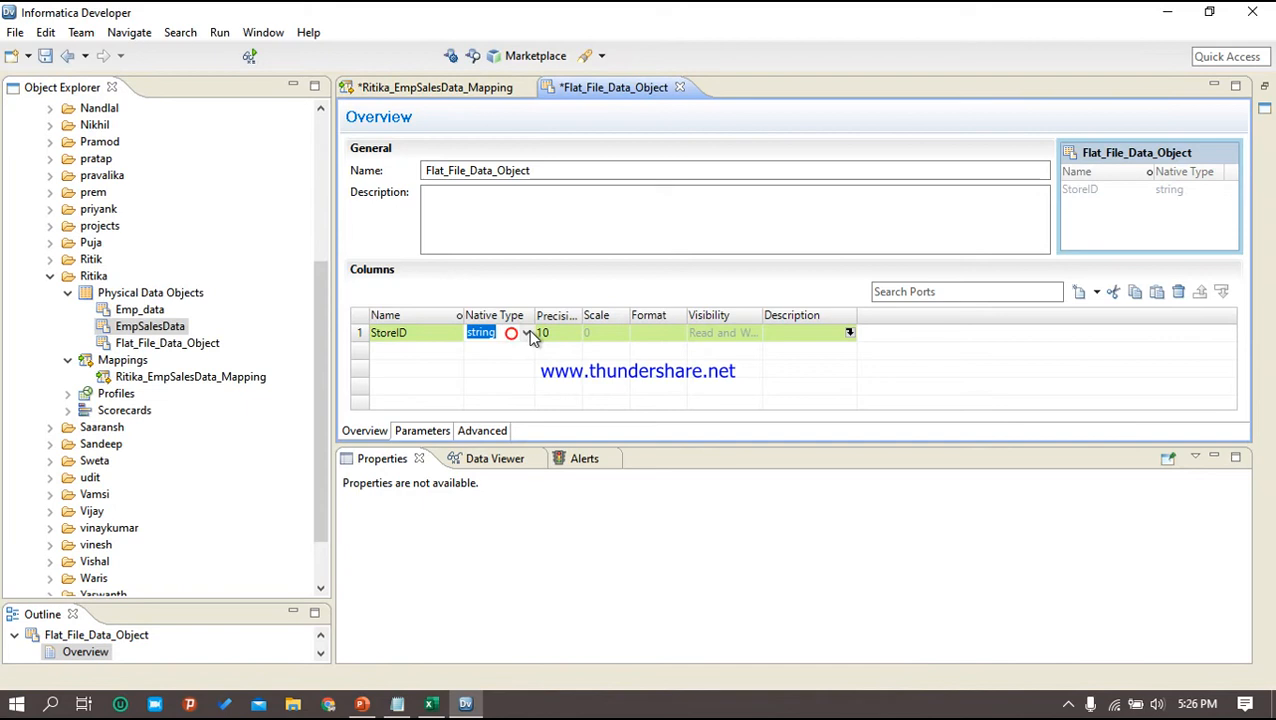
{"action": "left_click", "coordinate": [527, 333]}
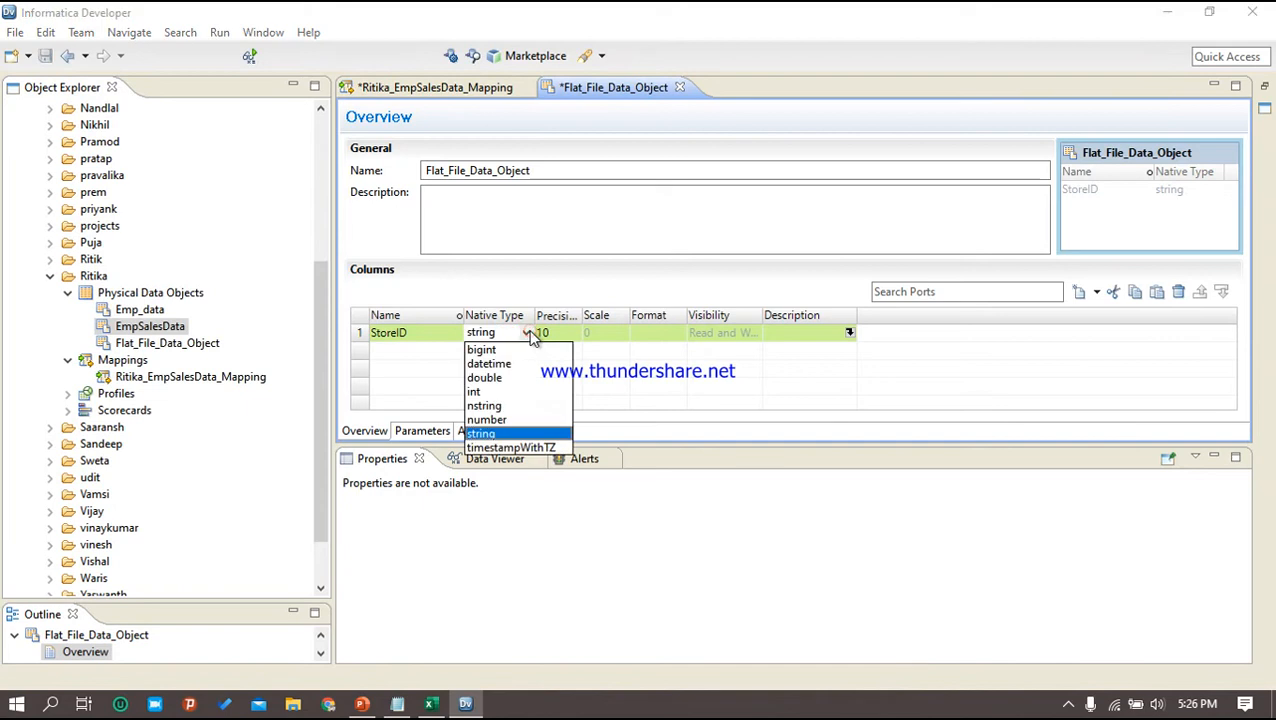
{"action": "left_click", "coordinate": [487, 420]}
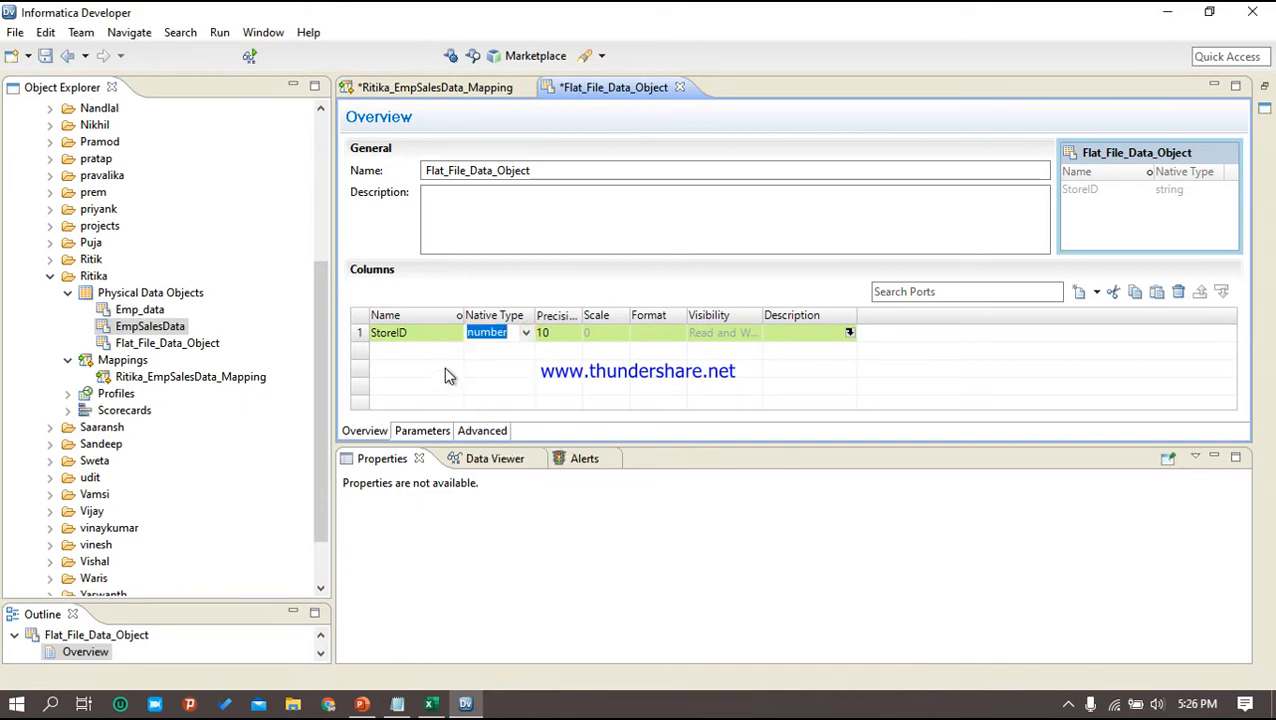
Add a second column named Year to the flat file object with native type number
{"action": "left_click", "coordinate": [407, 352]}
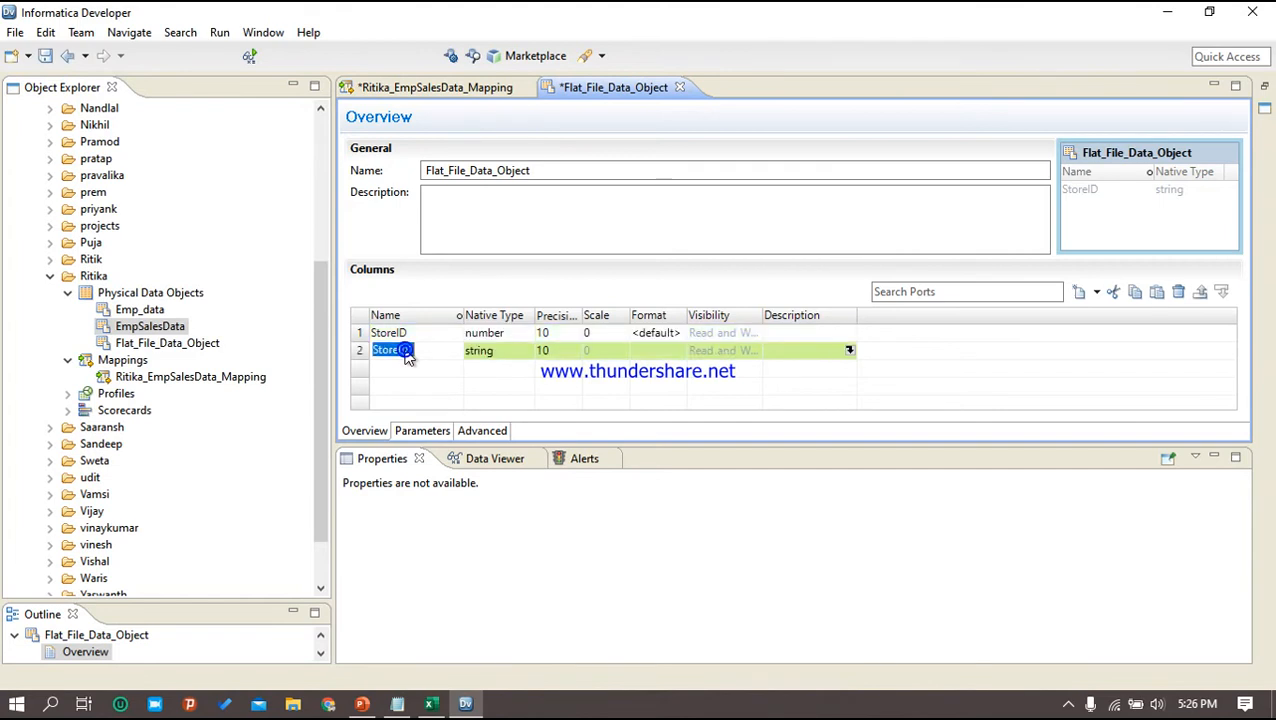
{"action": "type", "text": "Year"}
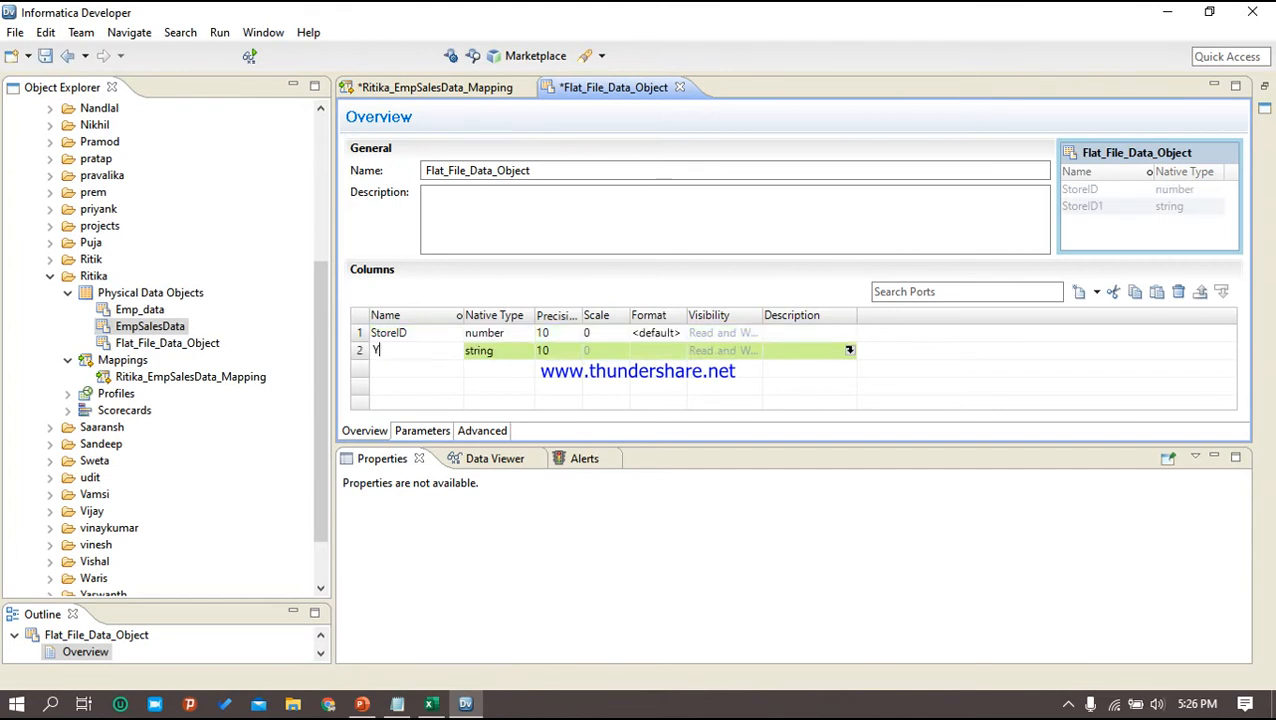
{"action": "left_click", "coordinate": [500, 354]}
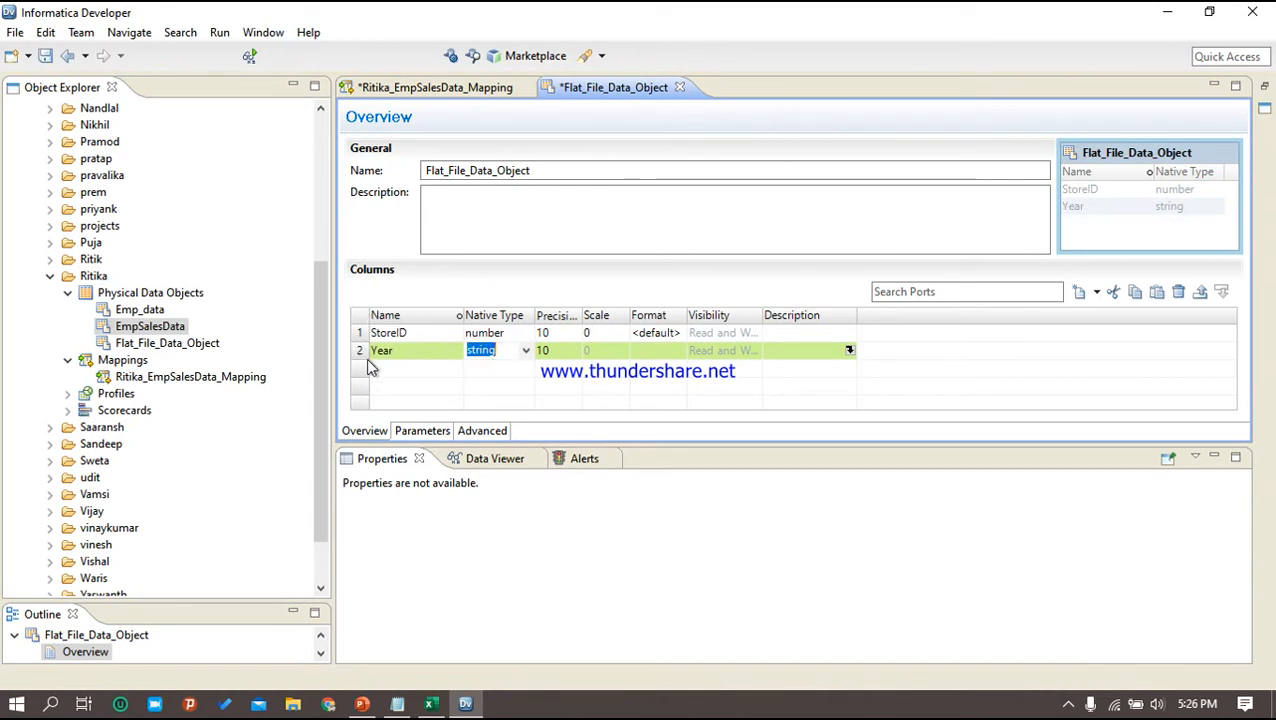
{"action": "left_click", "coordinate": [524, 351]}
{"action": "left_click", "coordinate": [487, 437]}
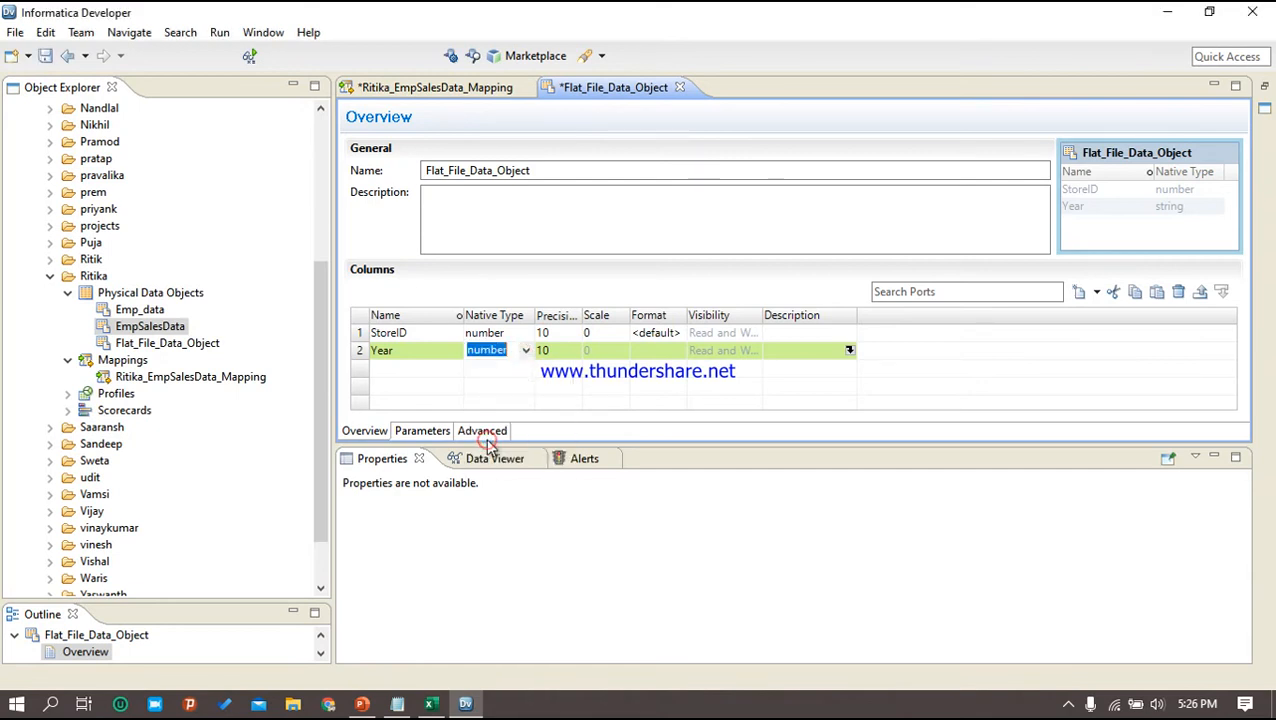
Add a third column named Q1 to the flat file object with native type number
{"action": "left_click", "coordinate": [389, 369]}
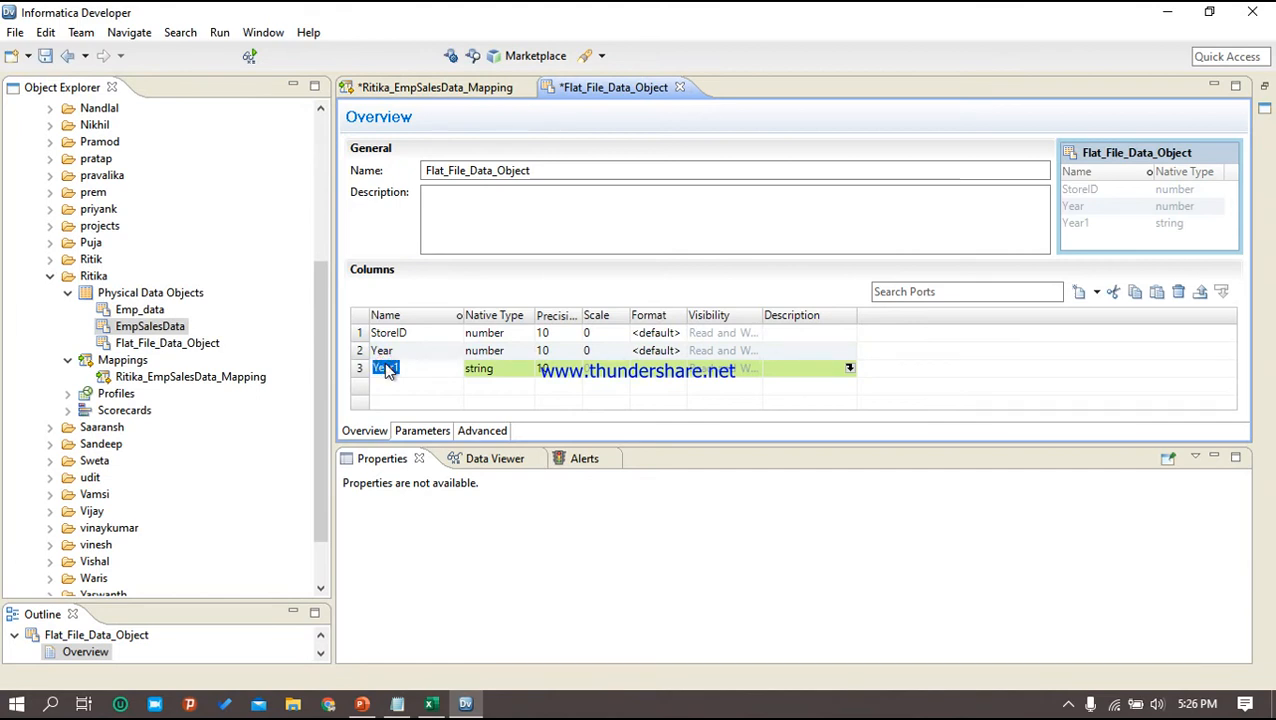
{"action": "type", "text": "Q"}
{"action": "left_click", "coordinate": [492, 368]}
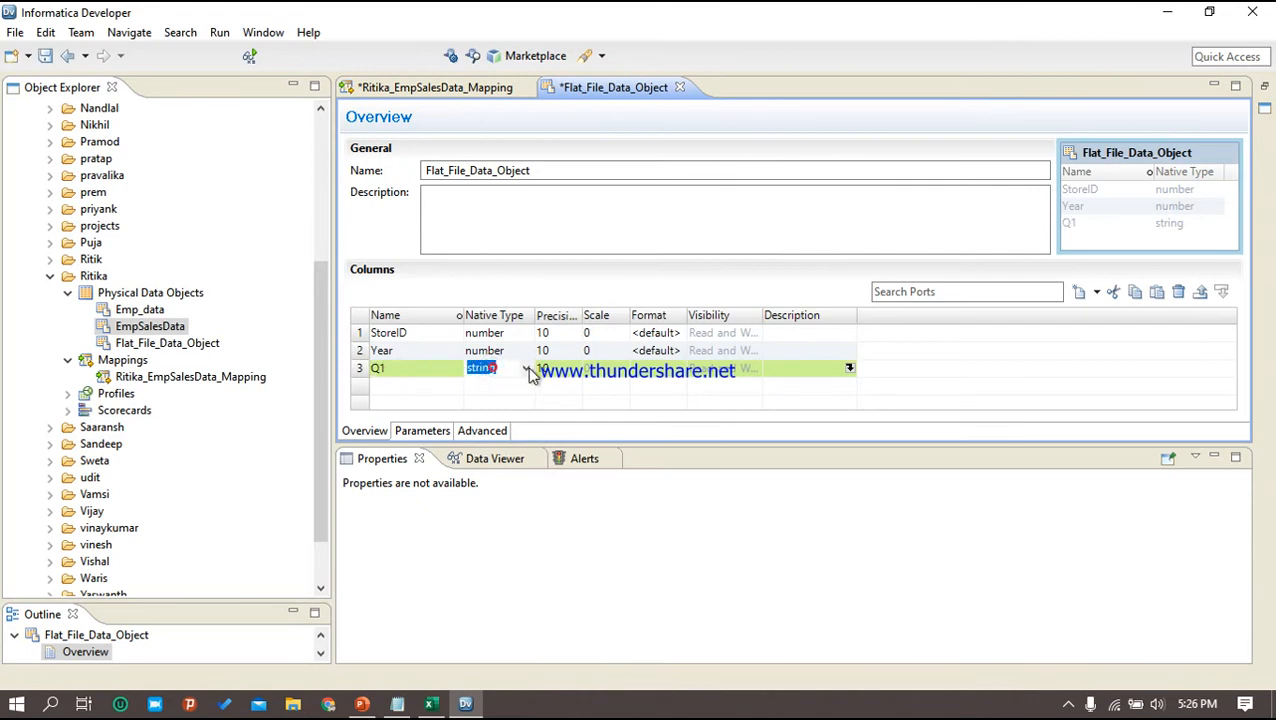
{"action": "left_click", "coordinate": [526, 368]}
{"action": "left_click", "coordinate": [500, 456]}
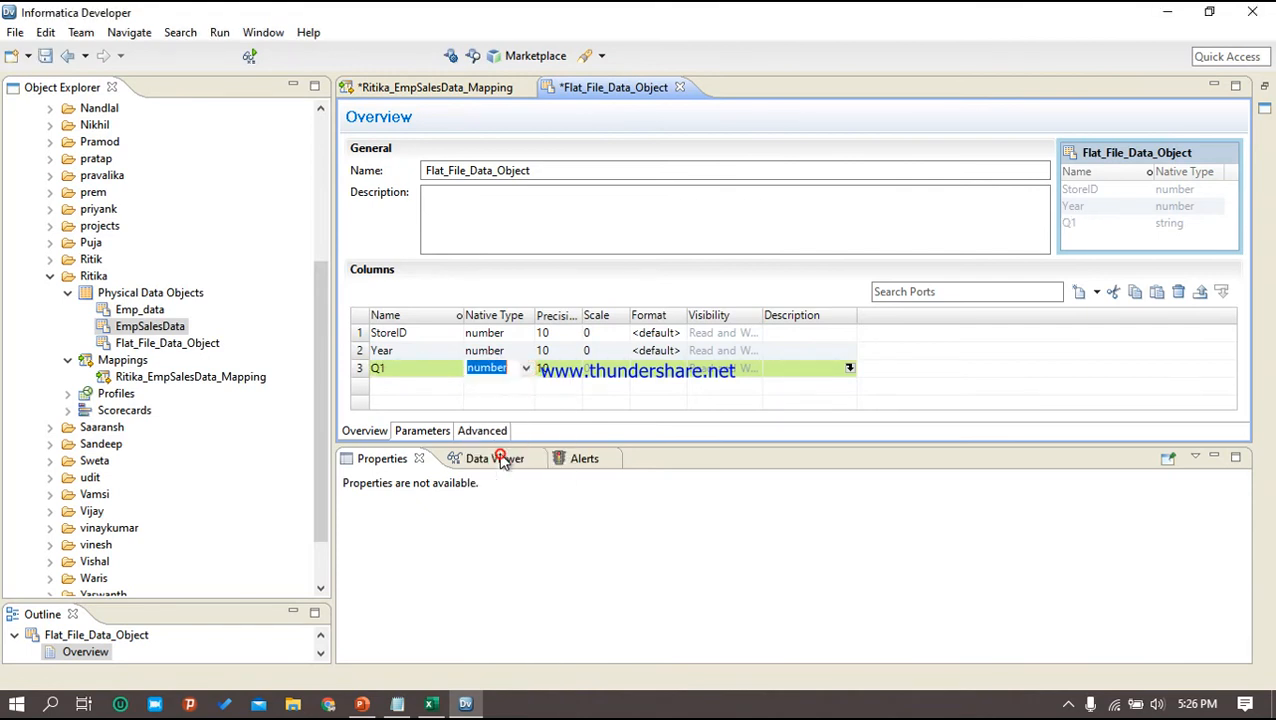
Add columns Q2 and Q3 to the flat file object, both with native type number
{"action": "left_click", "coordinate": [401, 386]}
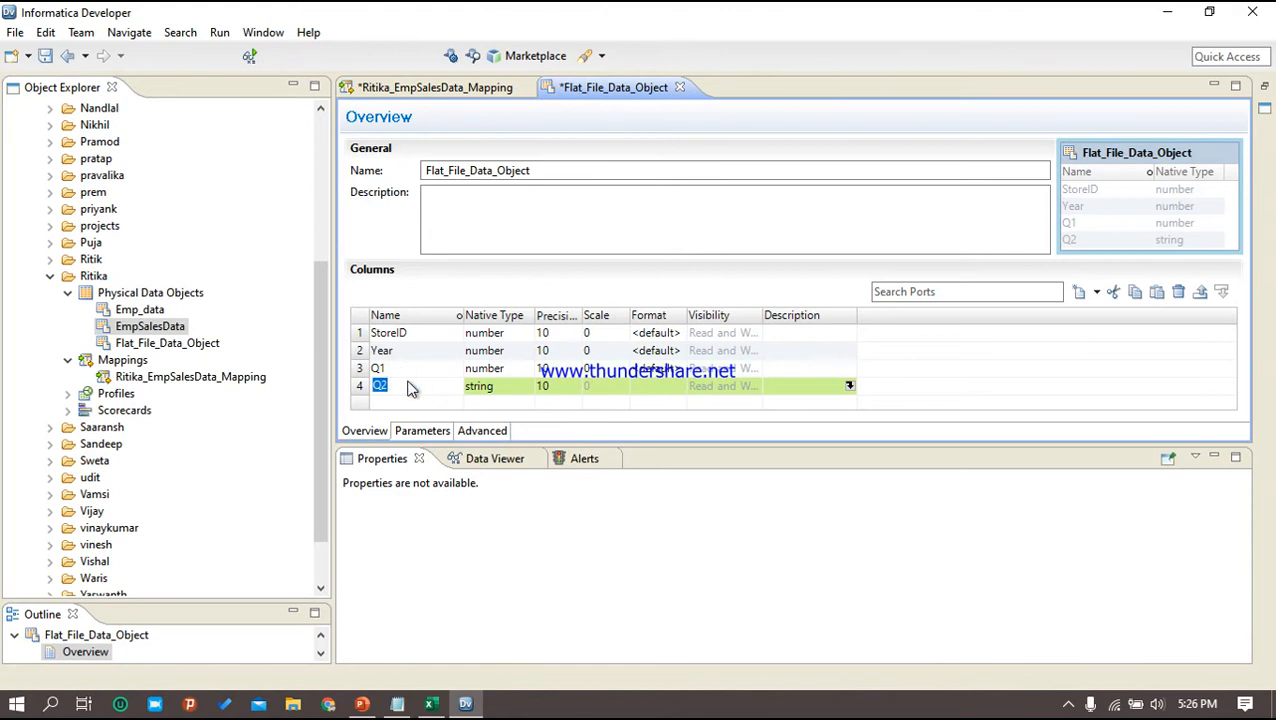
{"action": "left_click", "coordinate": [524, 386]}
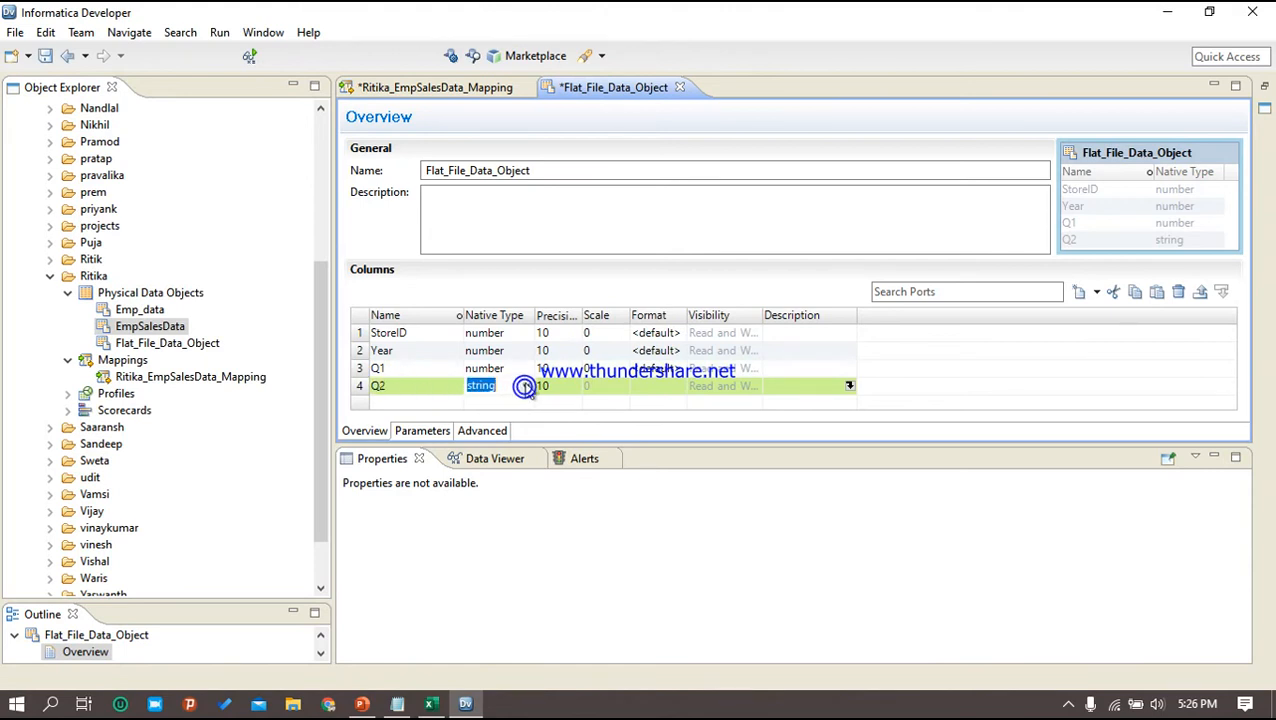
{"action": "left_click", "coordinate": [525, 386]}
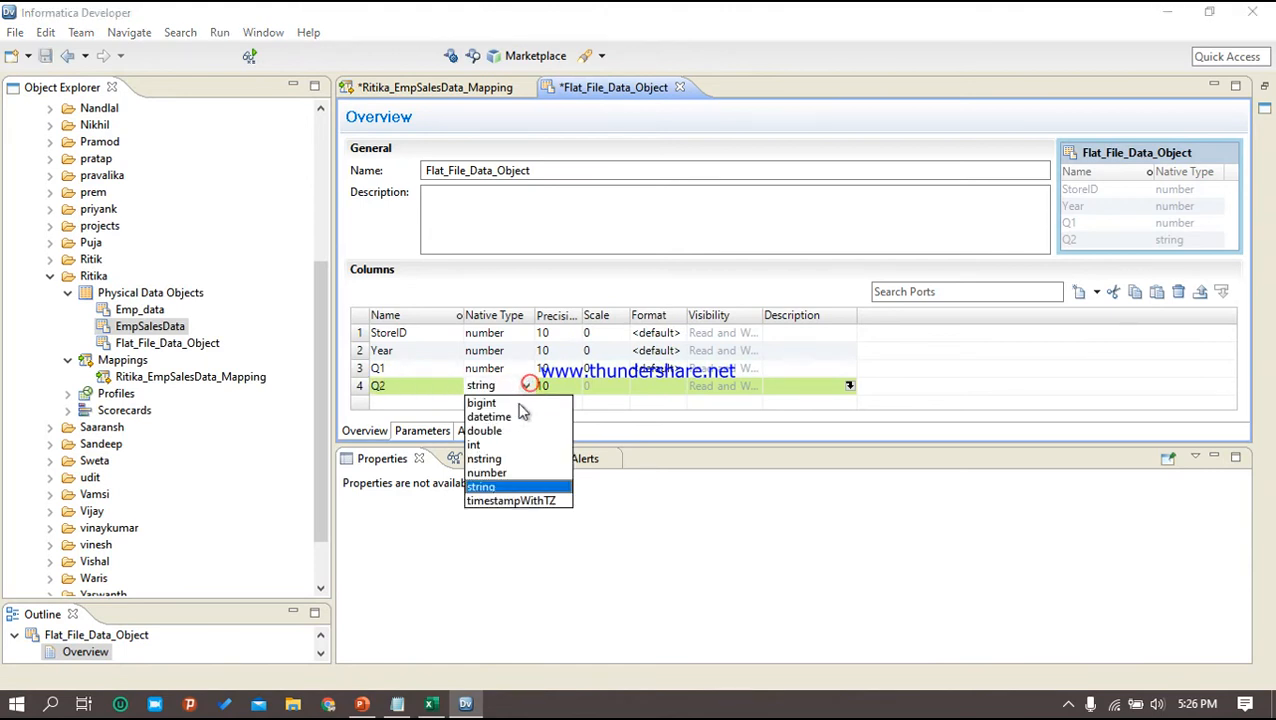
{"action": "left_click", "coordinate": [486, 472]}
{"action": "left_click", "coordinate": [383, 405]}
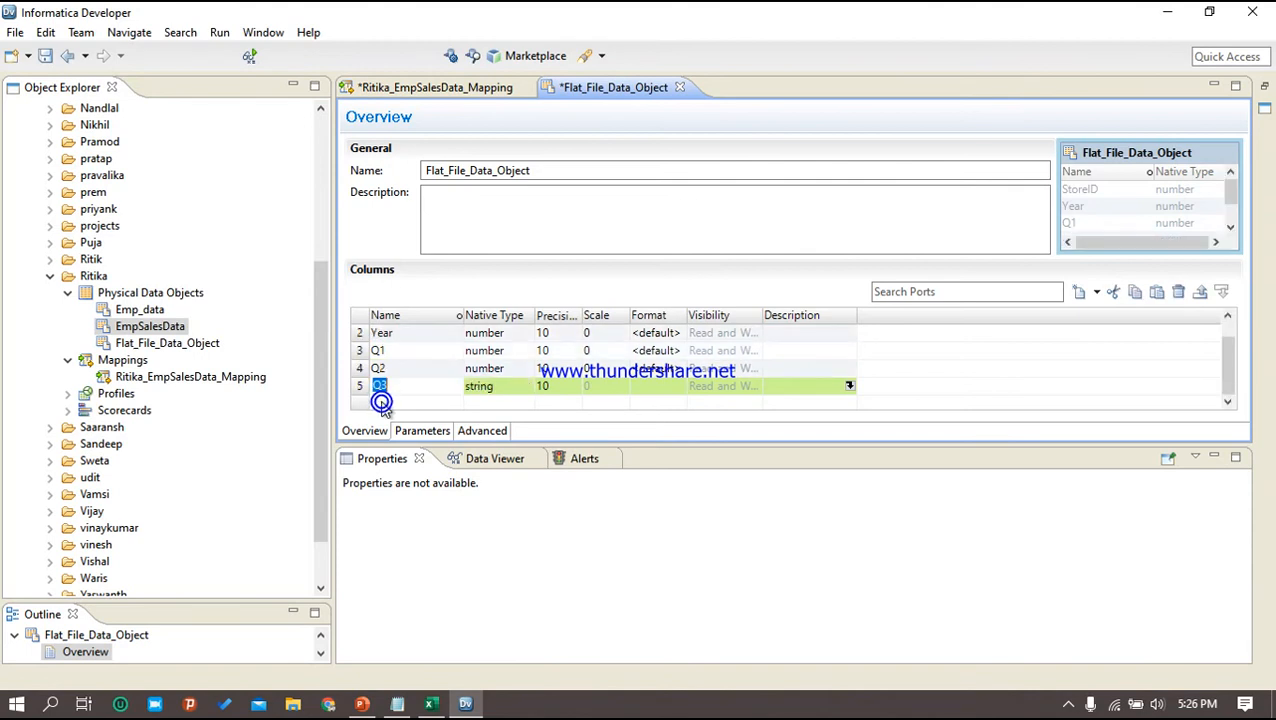
{"action": "left_click", "coordinate": [515, 389]}
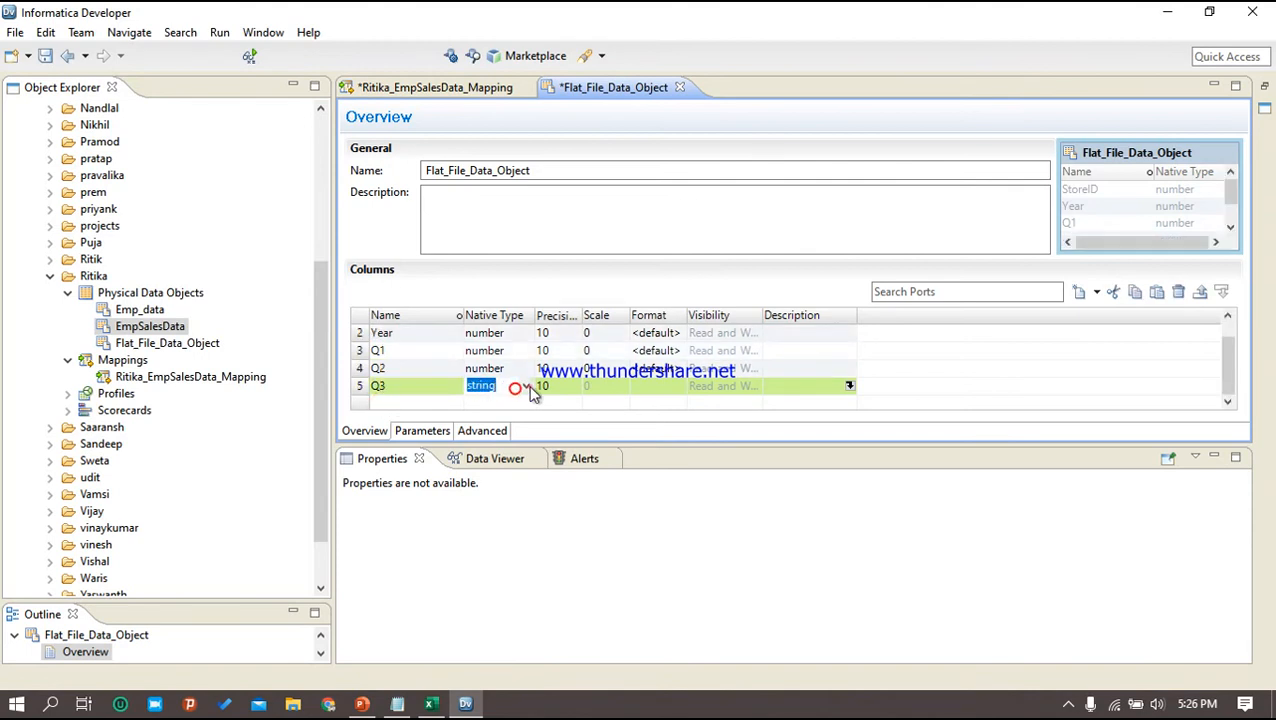
{"action": "left_click", "coordinate": [523, 388]}
{"action": "left_click", "coordinate": [500, 477]}
Add column Q4 with native type number to the flat file object, followed by a column named Annual_Sales
{"action": "left_click", "coordinate": [394, 402]}
{"action": "left_click", "coordinate": [398, 399]}
{"action": "left_click", "coordinate": [496, 392]}
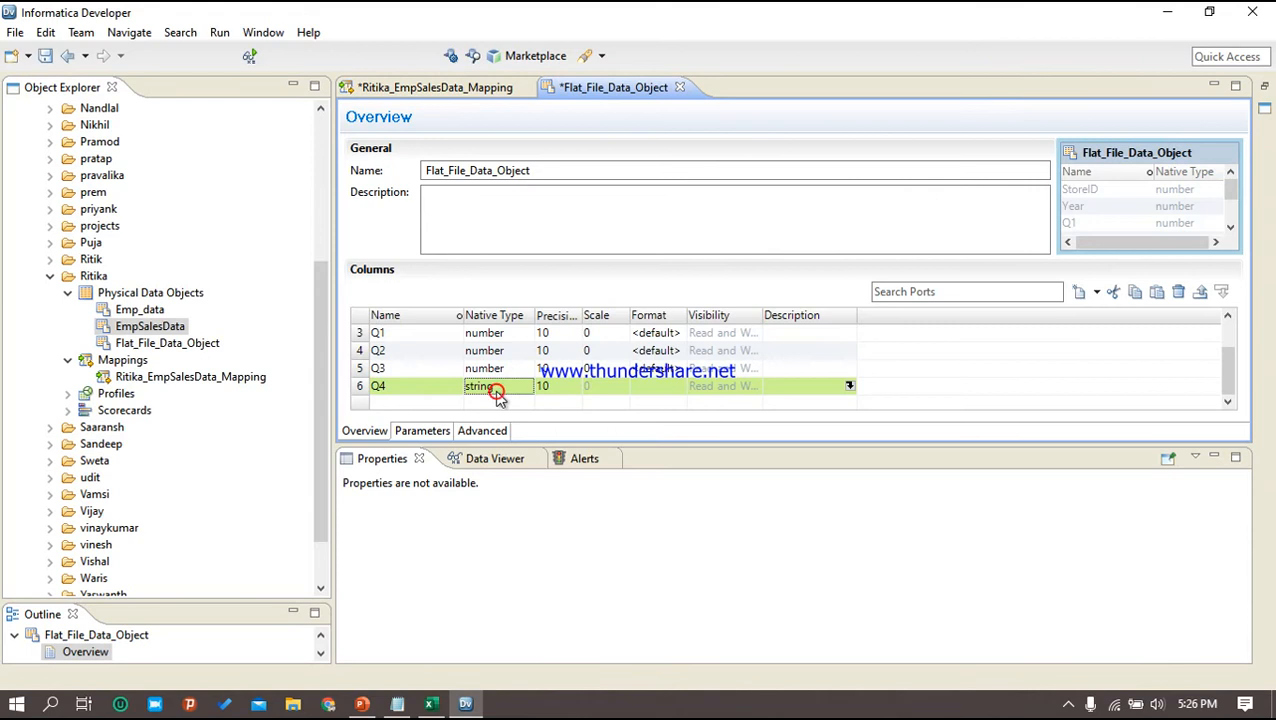
{"action": "left_click", "coordinate": [526, 386]}
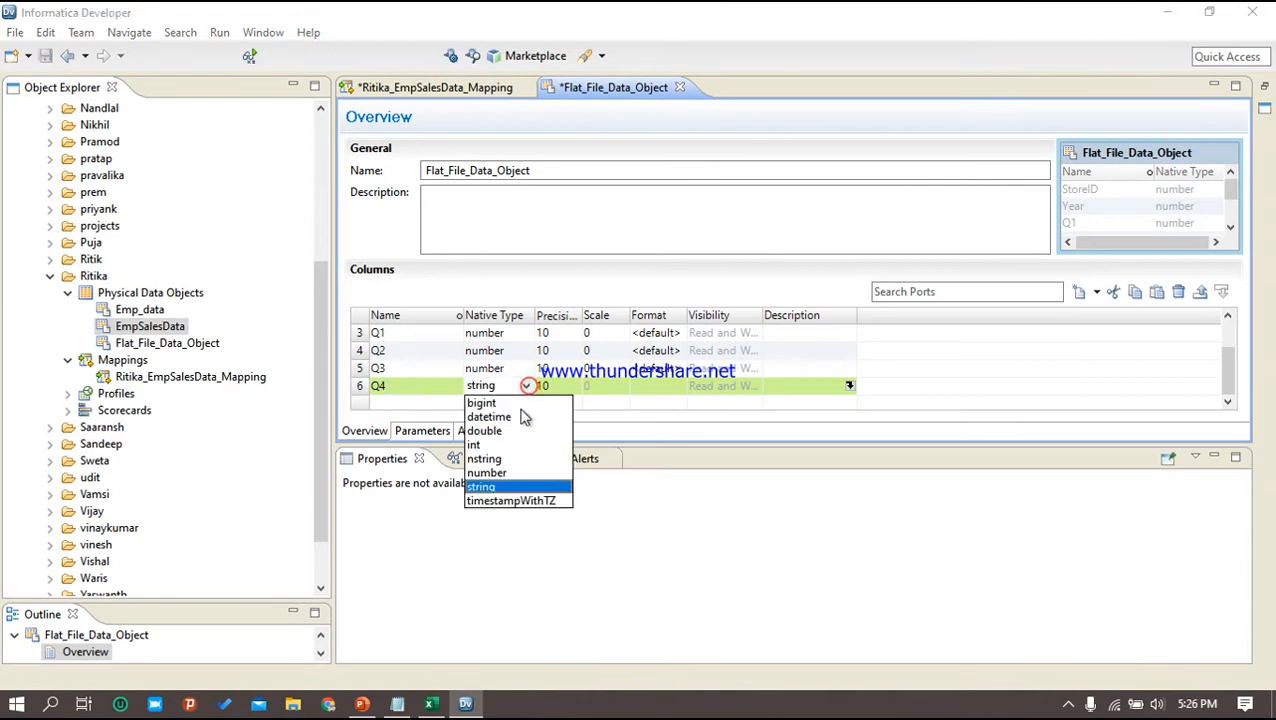
{"action": "left_click", "coordinate": [488, 473]}
{"action": "left_click", "coordinate": [396, 407]}
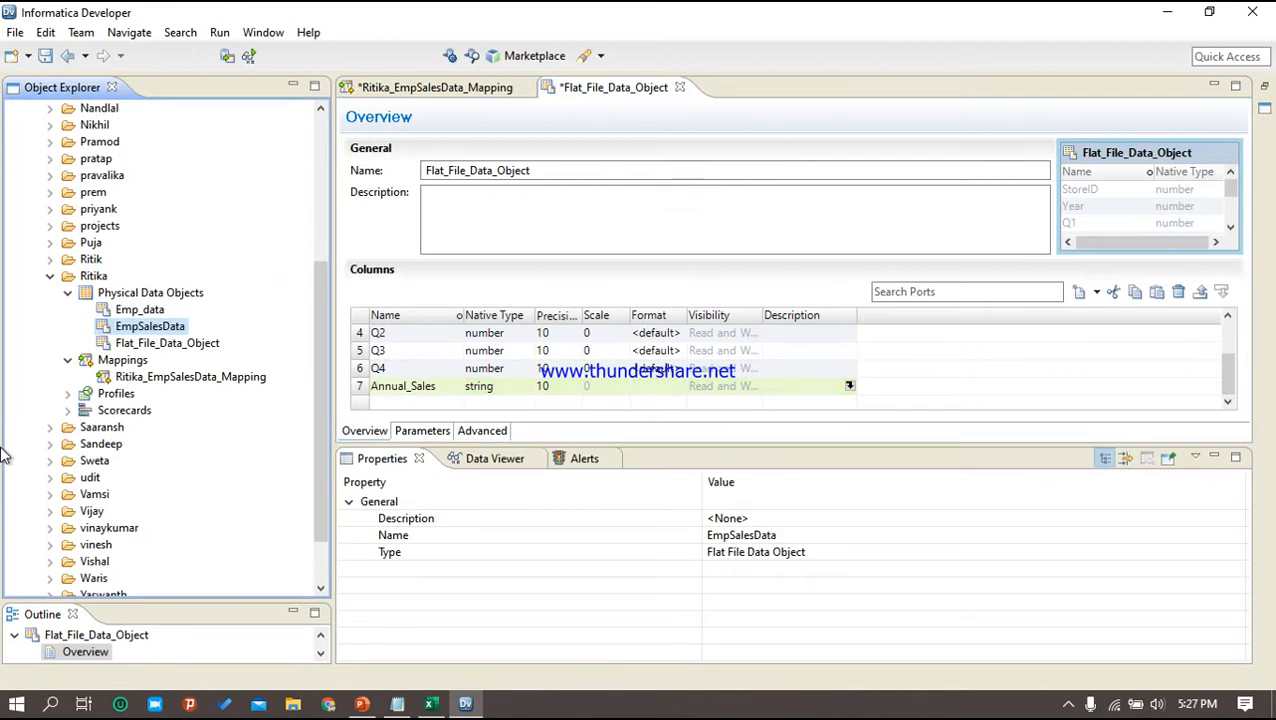
Try to set the Annual_Sales column's native type to number and save the flat file object
{"action": "left_click", "coordinate": [493, 390]}
{"action": "left_click", "coordinate": [493, 390]}
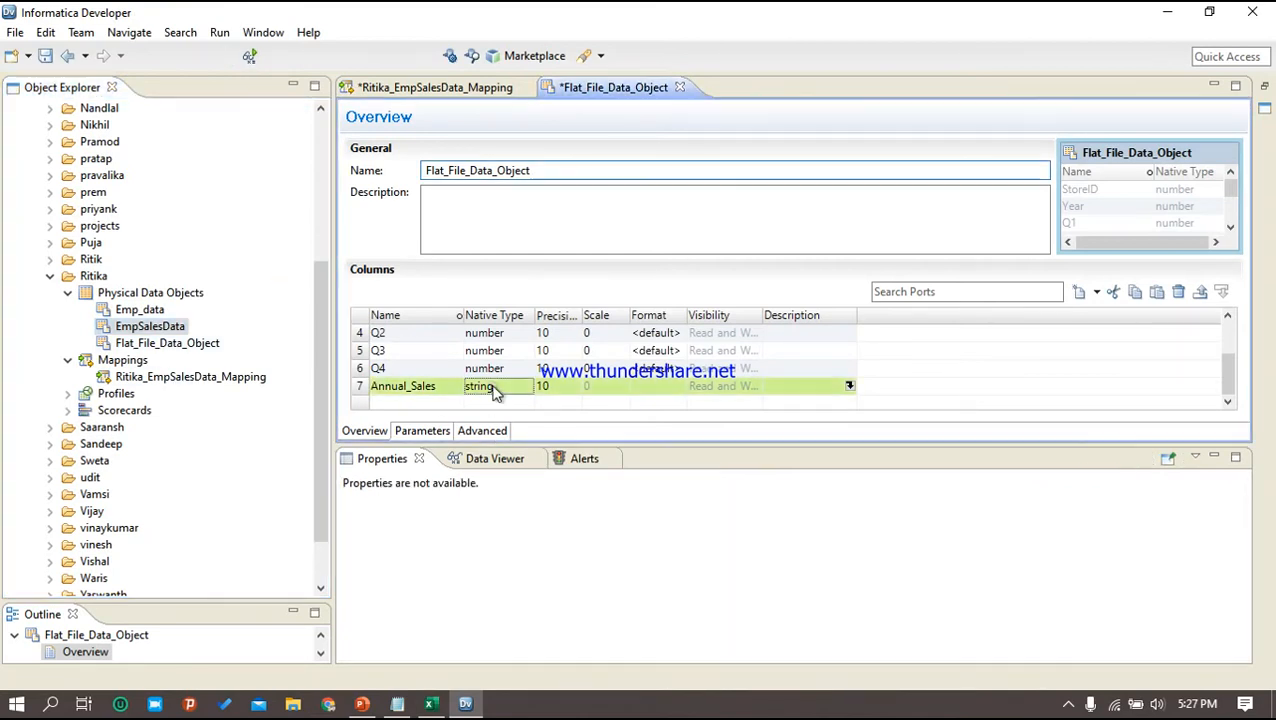
{"action": "left_click", "coordinate": [528, 392]}
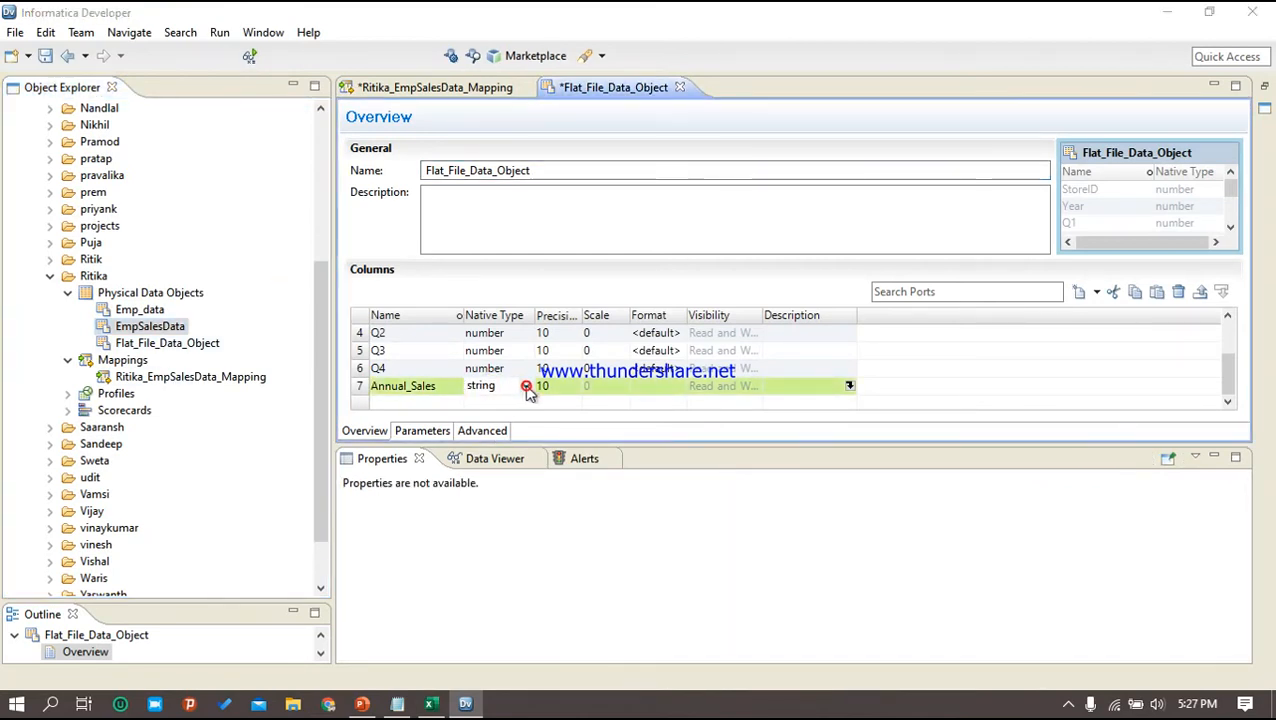
{"action": "left_click", "coordinate": [489, 476]}
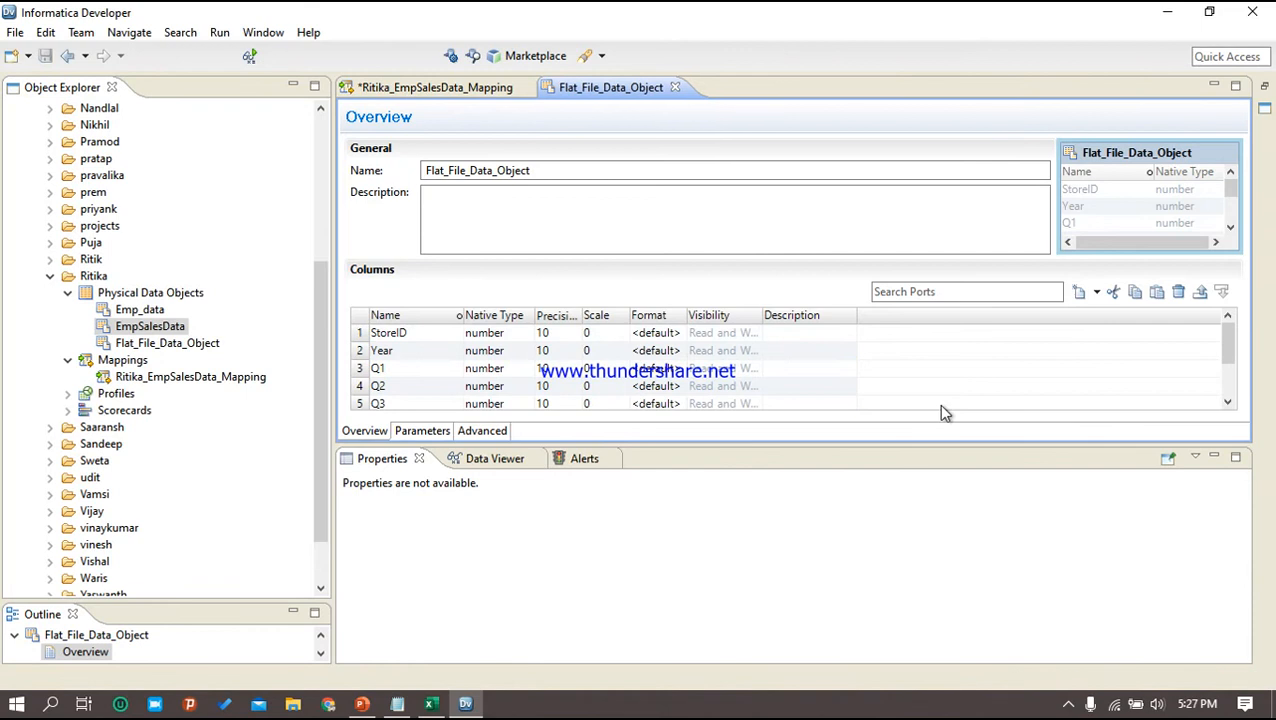
Open the flat file object's advanced properties, and copy the path C:\Informatica\10.1.1\server\infa_shared\TgtFiles from info.txt in Notepad
{"action": "left_click", "coordinate": [484, 431]}
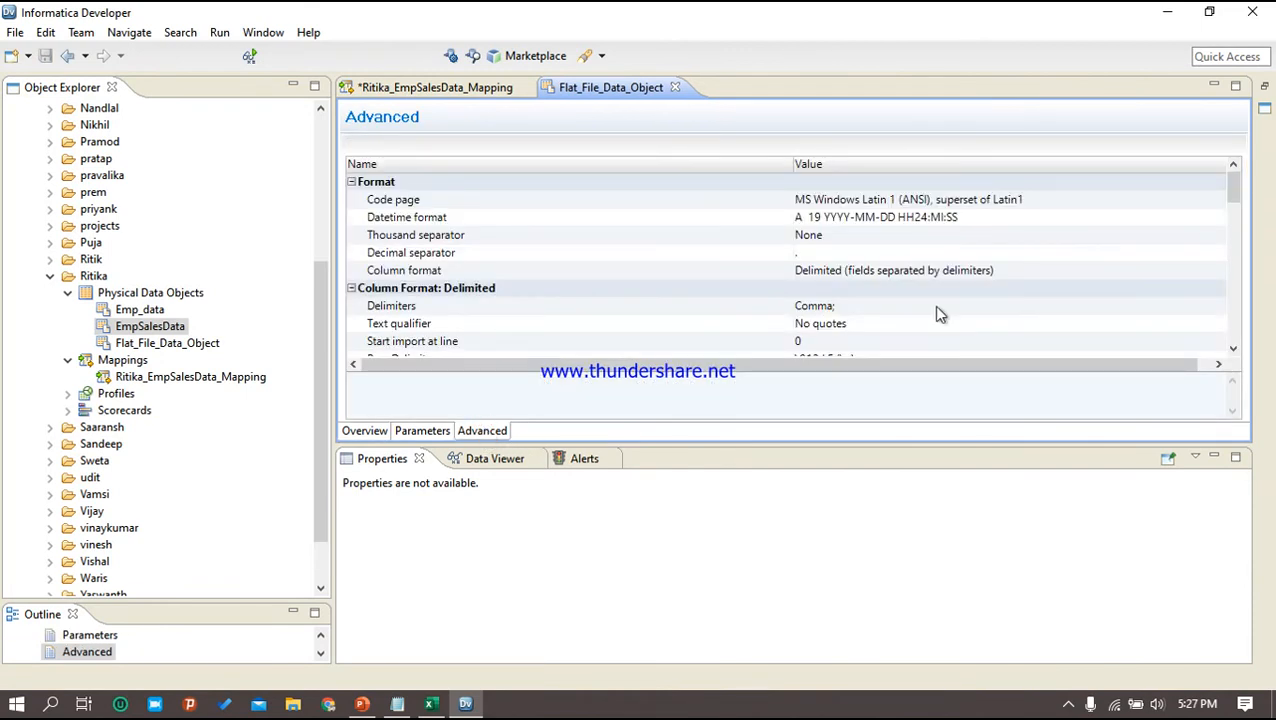
{"action": "left_click", "coordinate": [397, 704]}
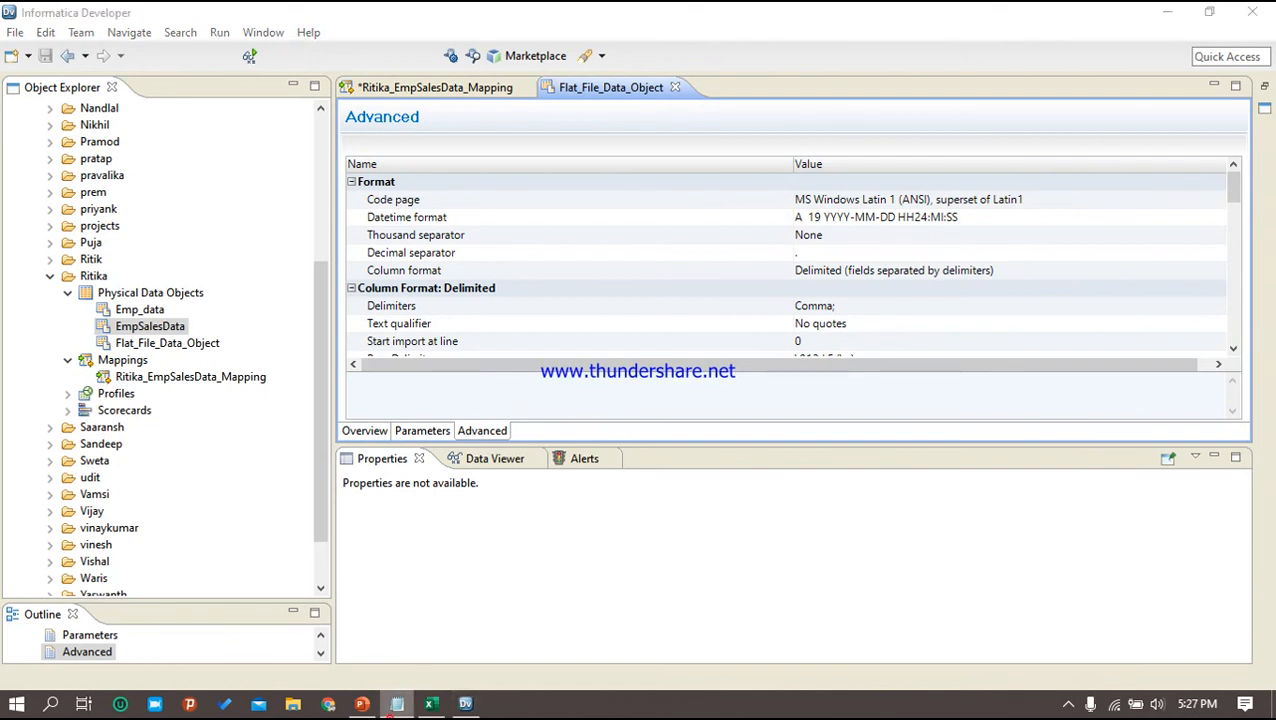
{"action": "left_click_drag", "start_coordinate": [594, 254], "coordinate": [222, 253]}
{"action": "key", "text": "ctrl+c"}
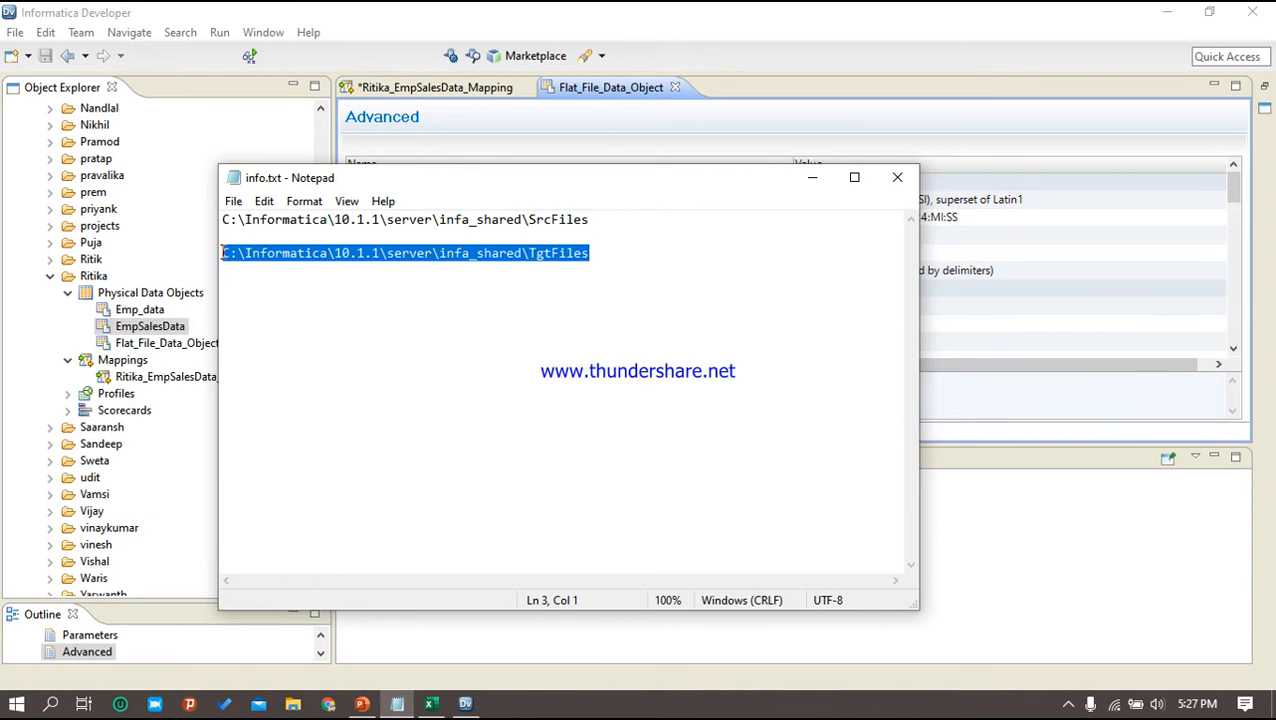
{"action": "left_click", "coordinate": [812, 178]}
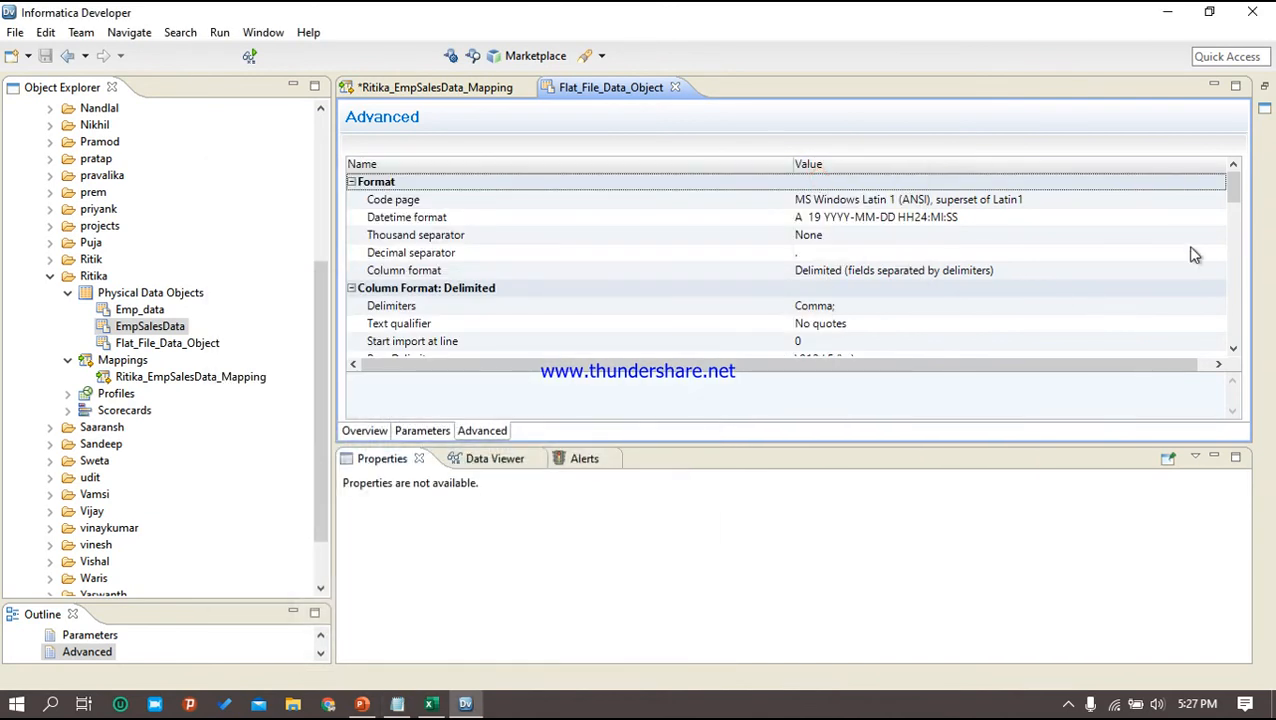
Set the flat file object's output file directory to the copied path C:\Informatica\10.1.1\server\infa_shared\TgtFiles
{"action": "left_click_drag", "start_coordinate": [1234, 192], "coordinate": [1243, 342]}
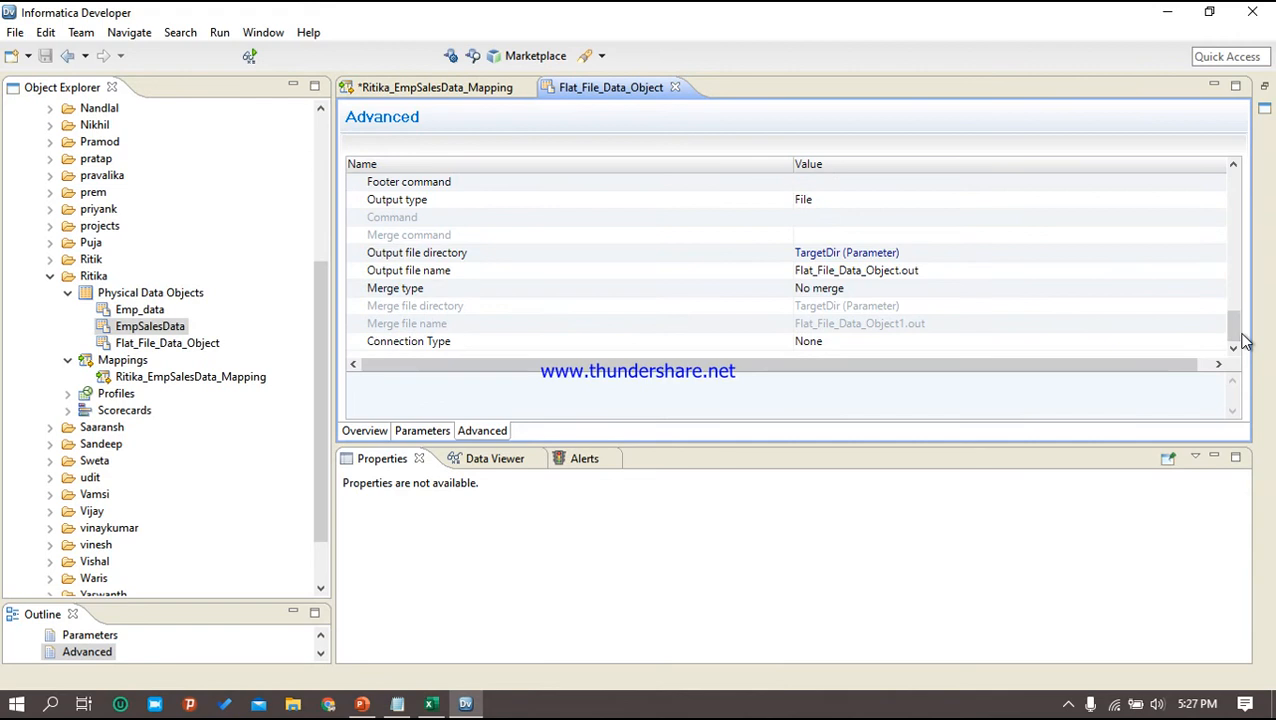
{"action": "left_click", "coordinate": [834, 255]}
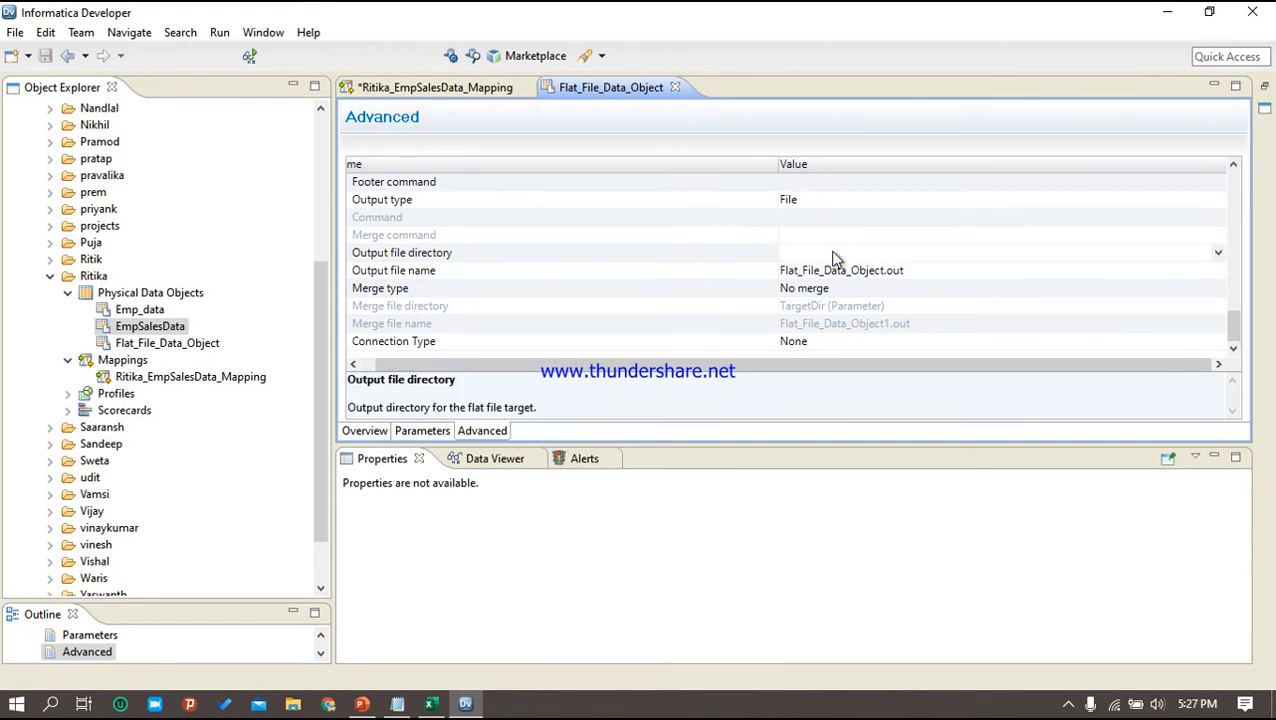
{"action": "key", "text": "ctrl+v"}
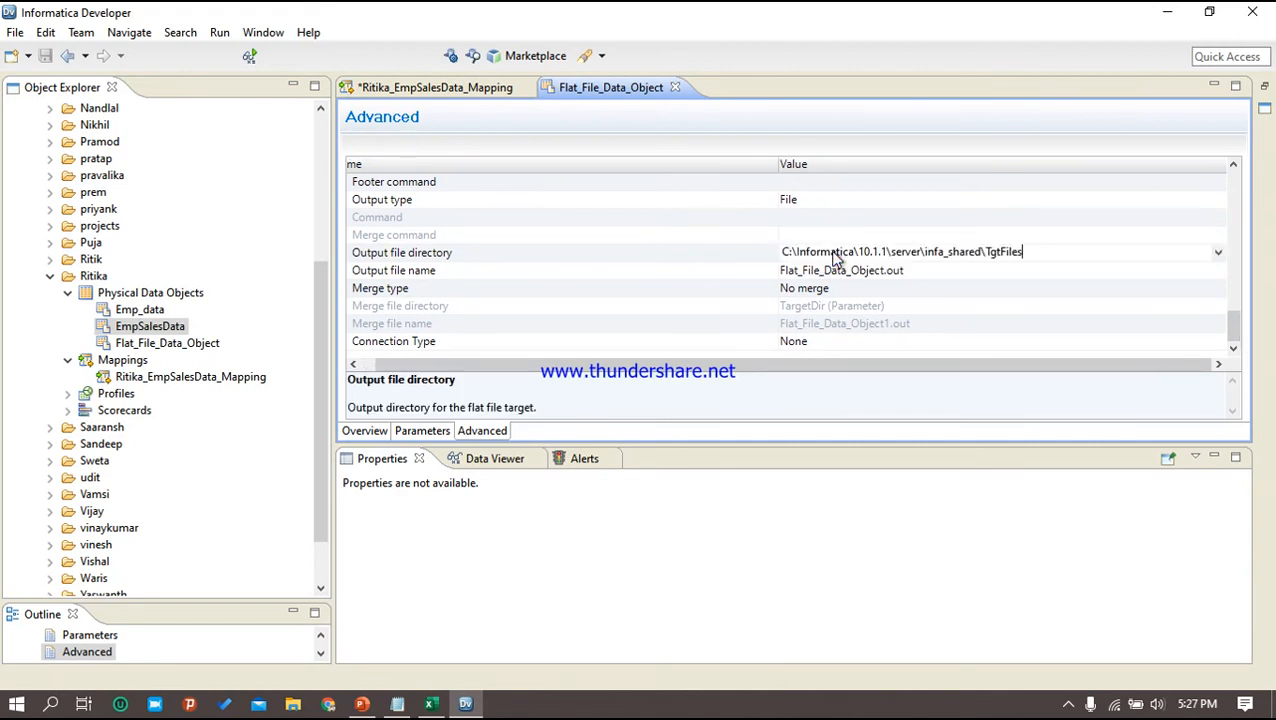
Set the output file name to Ritika_EmpSalesData_Trgt.csv and save the flat file object
{"action": "left_click", "coordinate": [806, 270]}
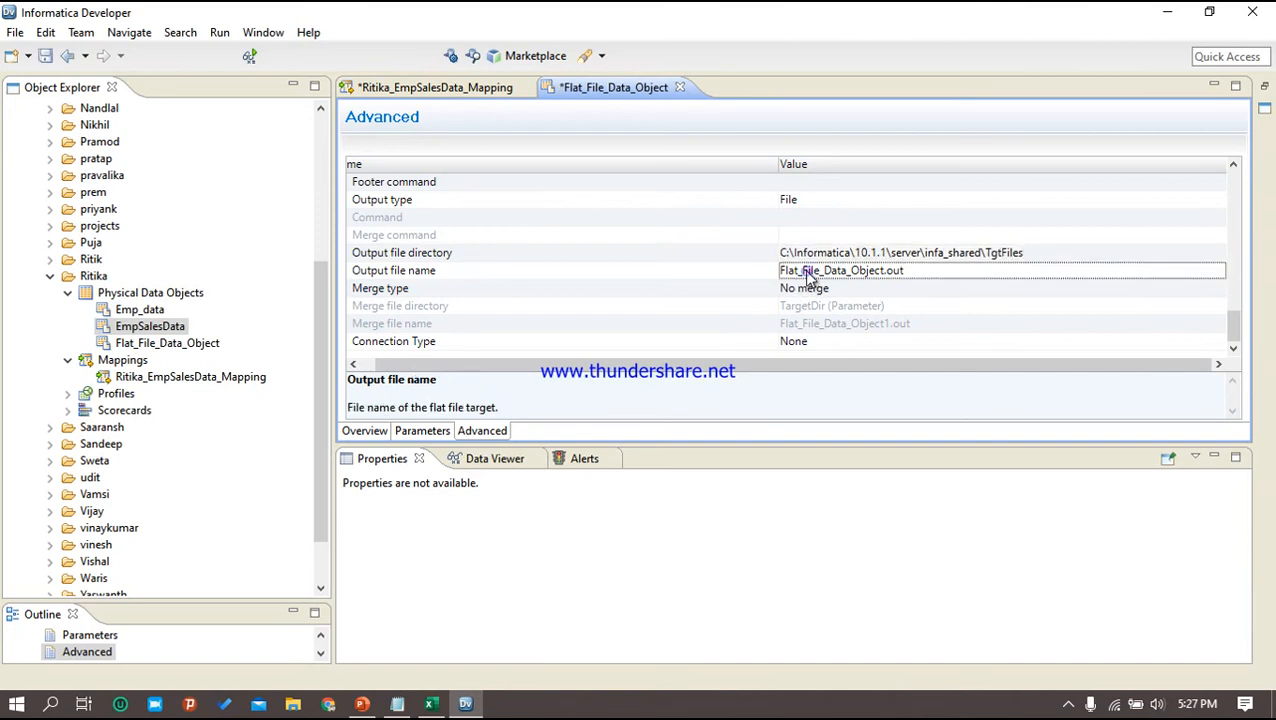
{"action": "key", "text": "BackSpace"}
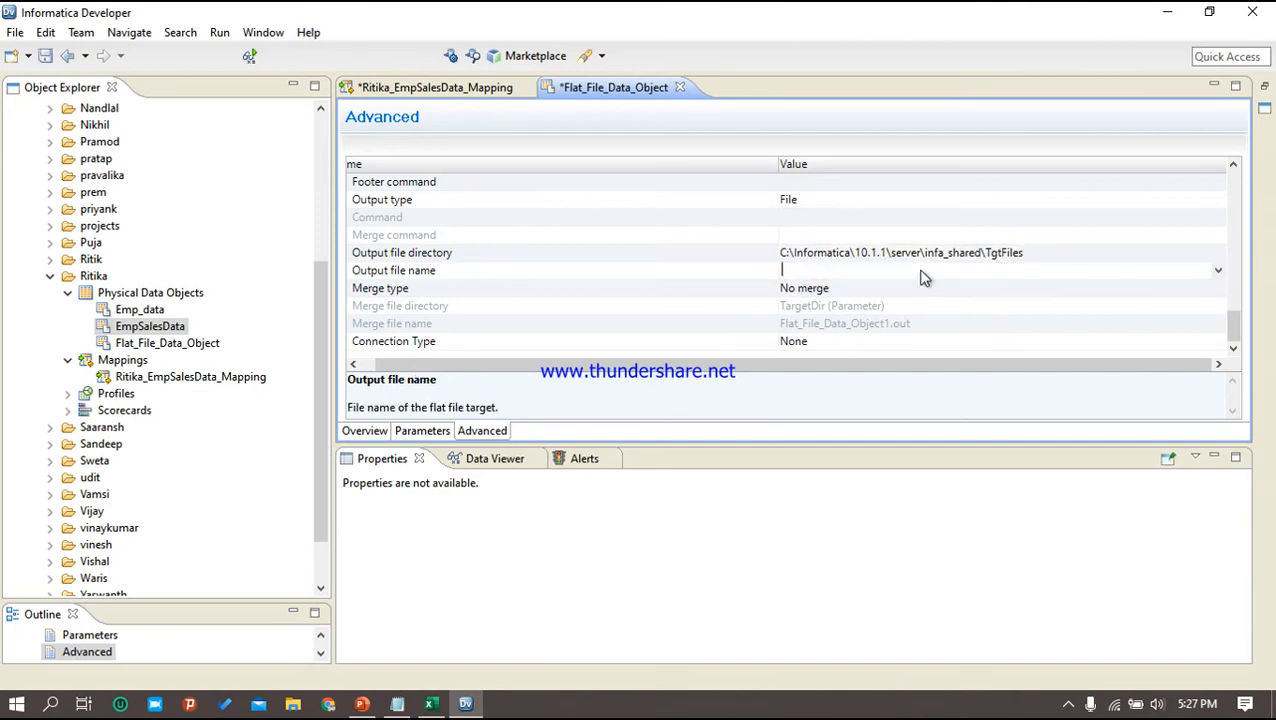
{"action": "type", "text": "Ritika_EmpSalesData_Trgt.csv"}
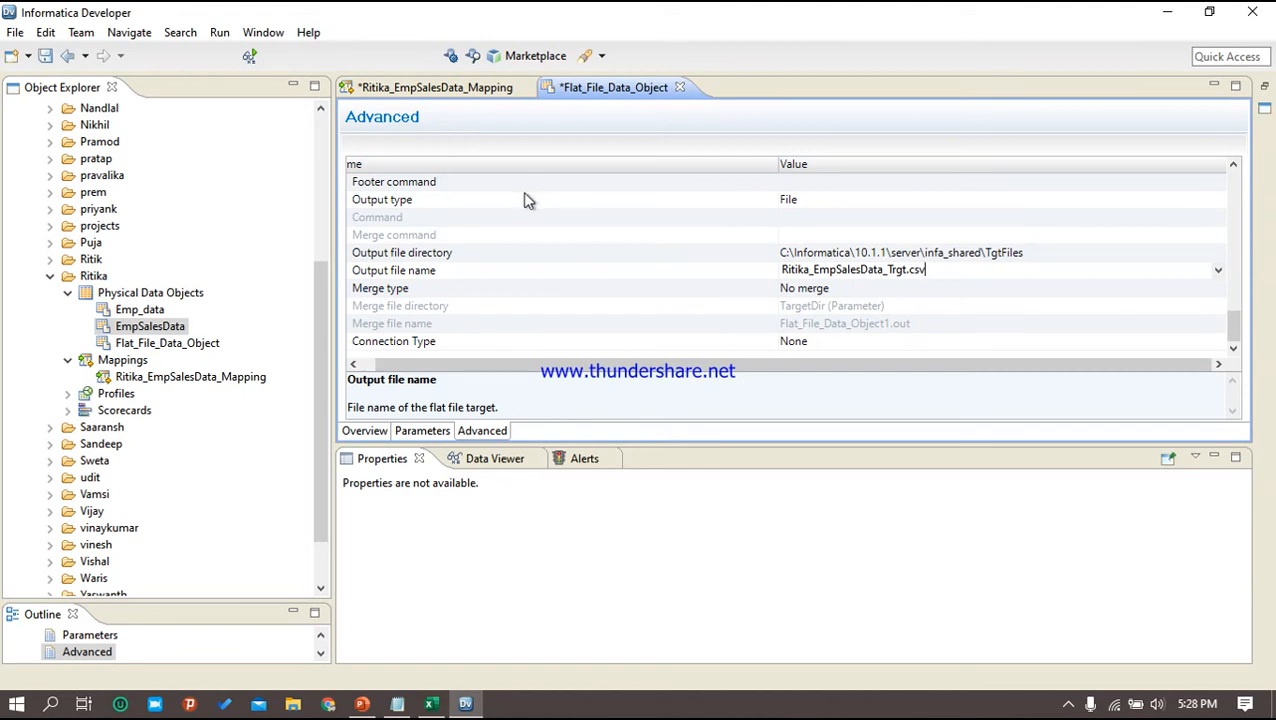
{"action": "left_click", "coordinate": [372, 431]}
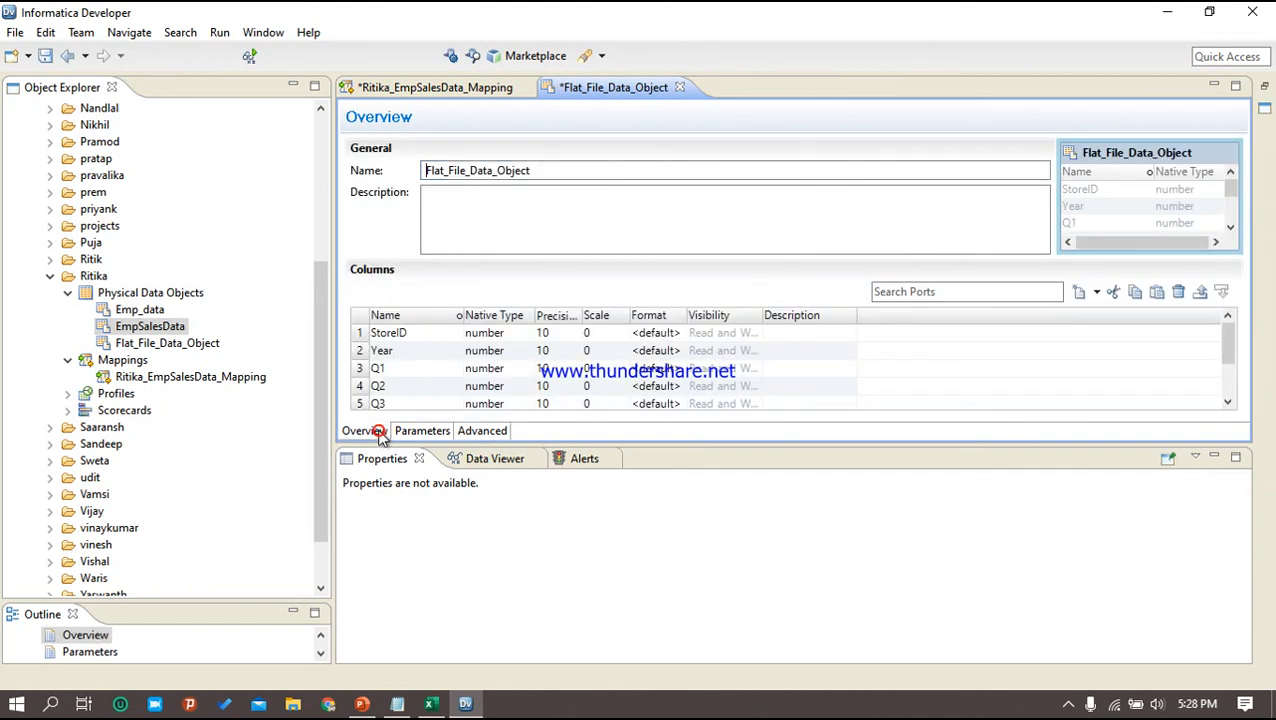
{"action": "key", "text": "ctrl+s"}
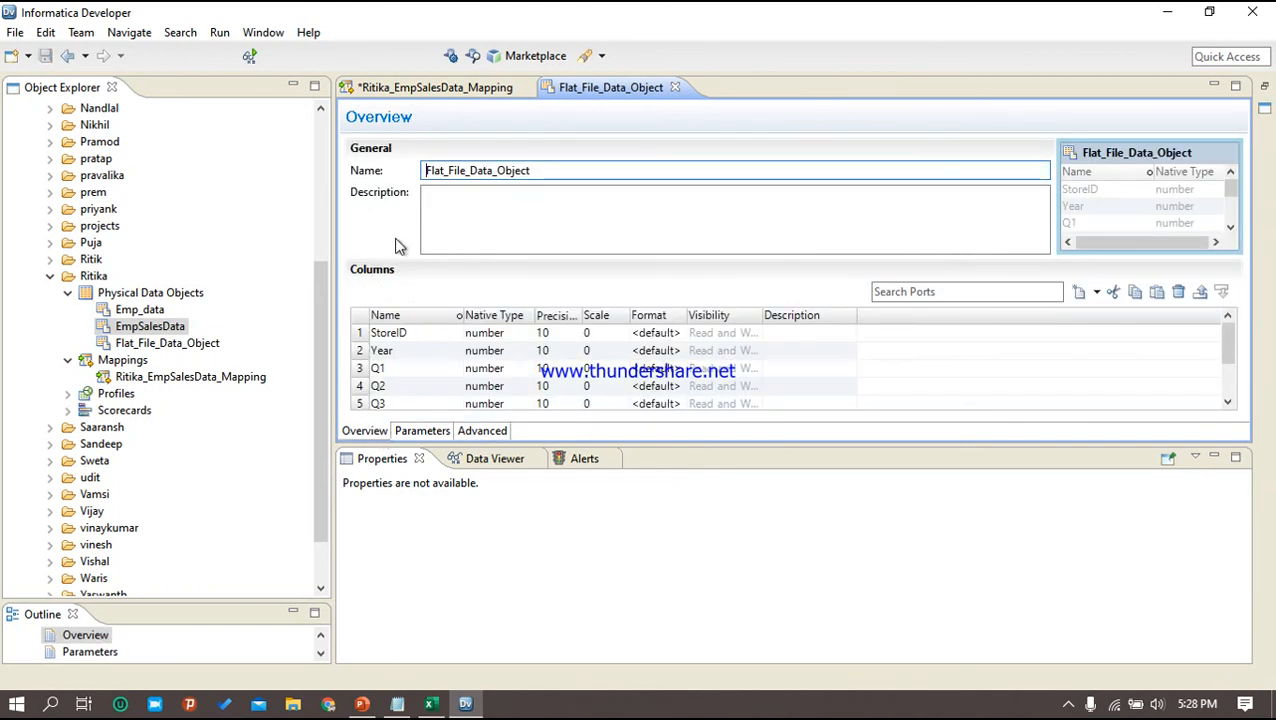
Return to the mapping and rename Flat_File_Data_Object as Ritika_EmpSaleData_Trgt
{"action": "left_click", "coordinate": [422, 90]}
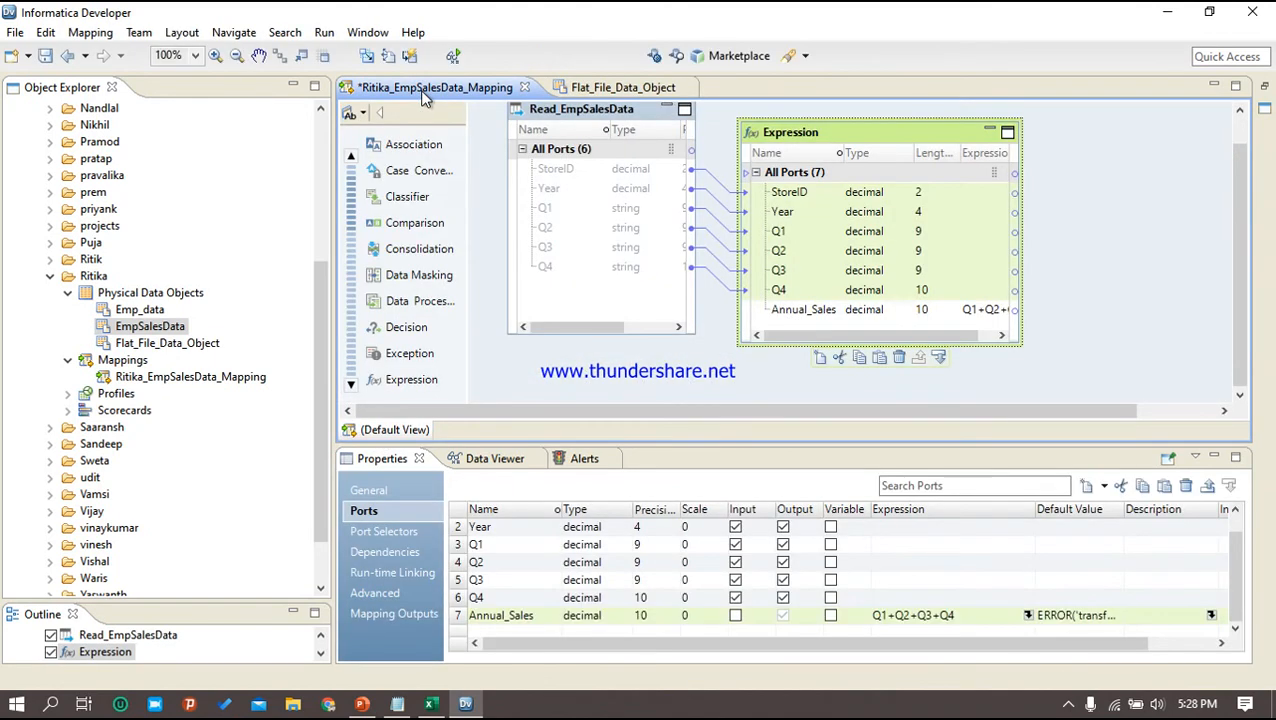
{"action": "right_click", "coordinate": [163, 346]}
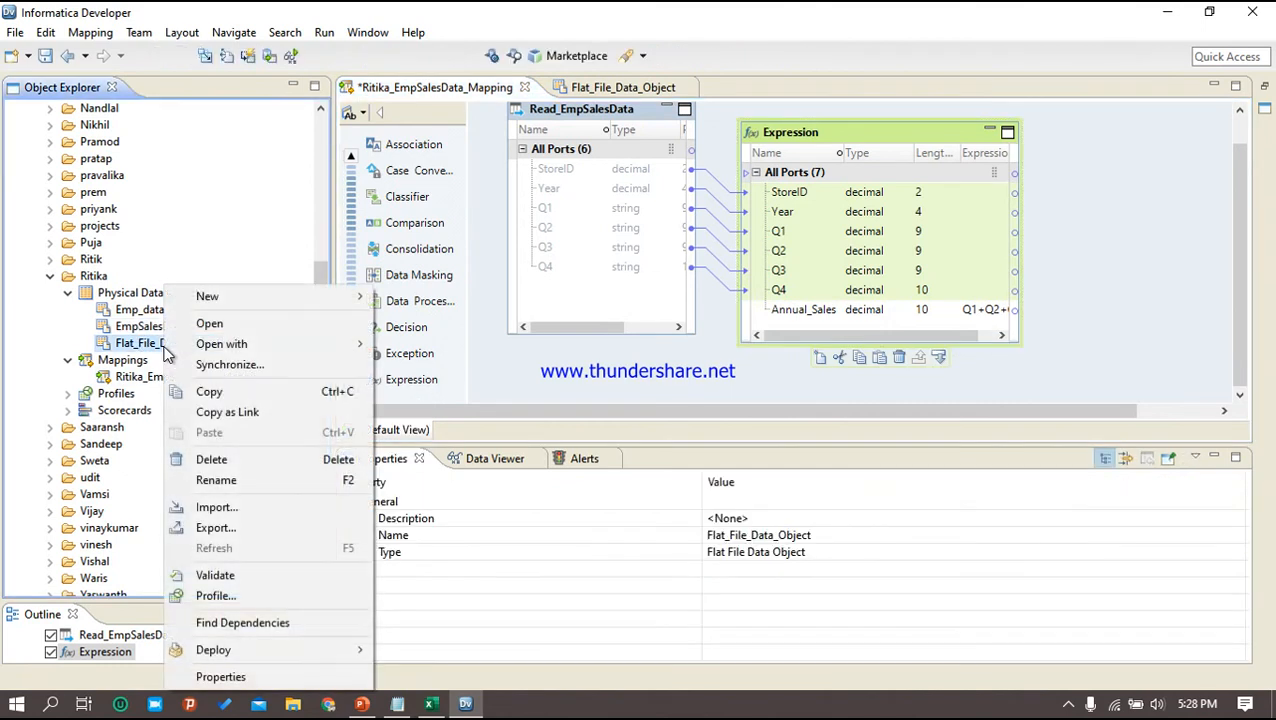
{"action": "left_click", "coordinate": [240, 482]}
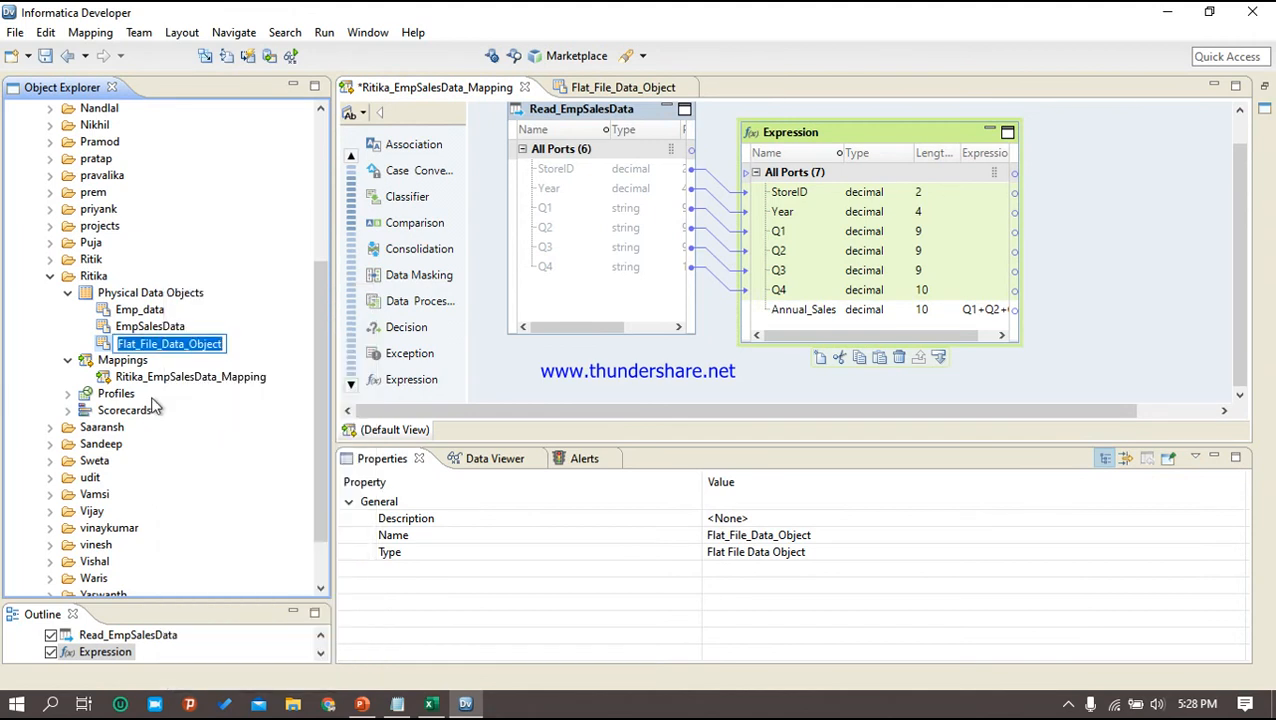
{"action": "left_click", "coordinate": [123, 344]}
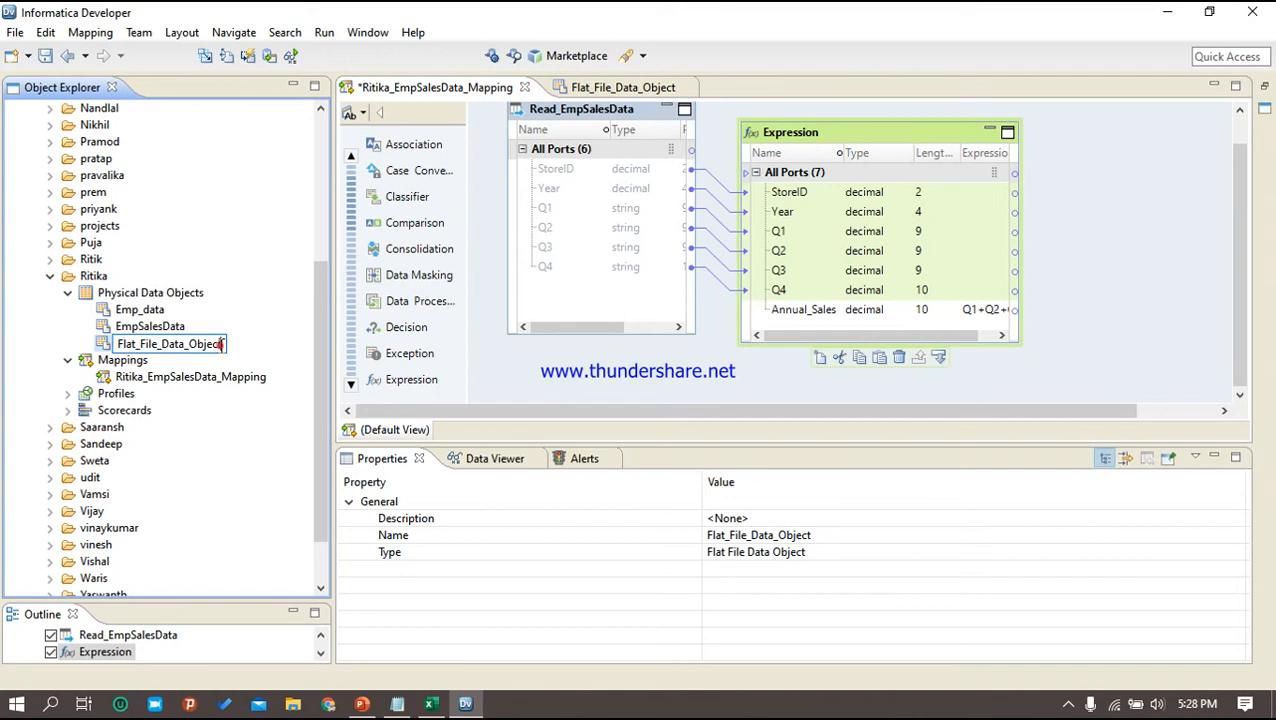
{"action": "key", "text": "BackSpace"}
{"action": "key", "text": "BackSpace"}
{"action": "key", "text": "BackSpace"}
{"action": "key", "text": "BackSpace"}
{"action": "key", "text": "BackSpace"}
{"action": "key", "text": "BackSpace"}
{"action": "key", "text": "BackSpace"}
{"action": "key", "text": "BackSpace"}
{"action": "key", "text": "BackSpace"}
{"action": "key", "text": "BackSpace"}
{"action": "key", "text": "BackSpace"}
{"action": "key", "text": "BackSpace"}
{"action": "key", "text": "BackSpace"}
{"action": "key", "text": "BackSpace"}
{"action": "key", "text": "BackSpace"}
{"action": "key", "text": "BackSpace"}
{"action": "key", "text": "BackSpace"}
{"action": "key", "text": "BackSpace"}
{"action": "key", "text": "BackSpace"}
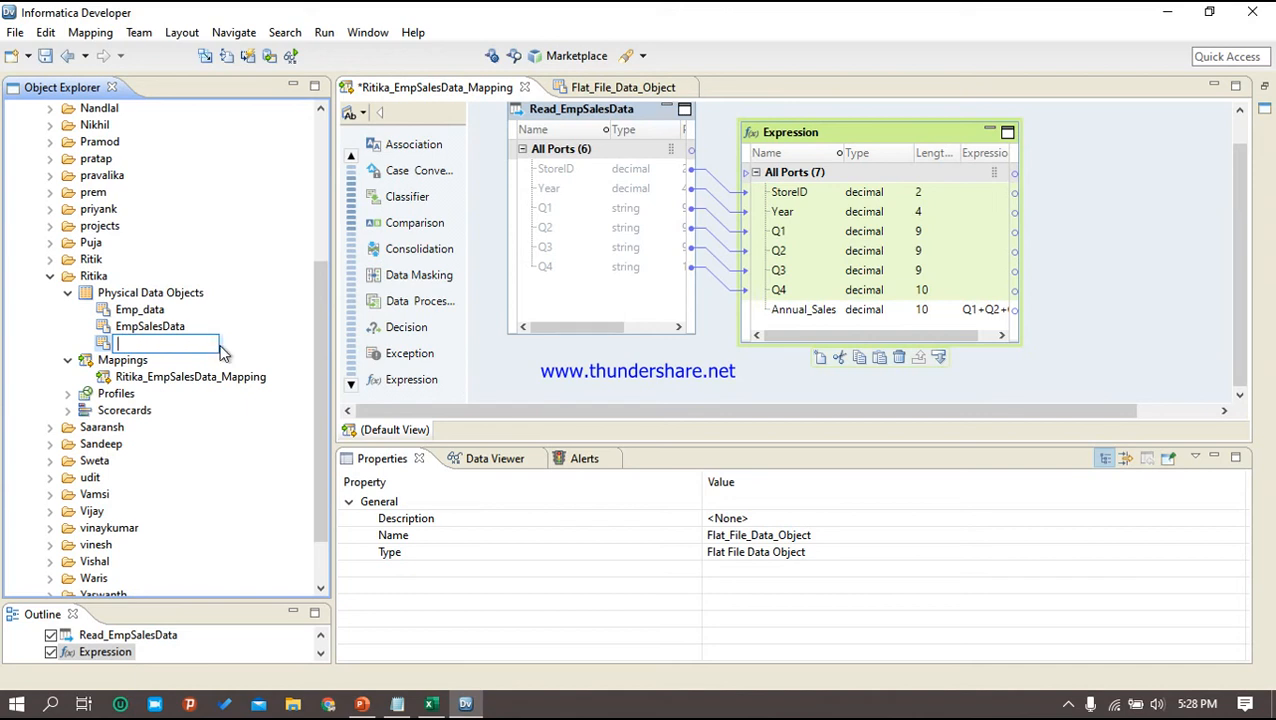
{"action": "type", "text": "Ritika"}
{"action": "type", "text": "_Empdata"}
{"action": "type", "text": "Data_"}
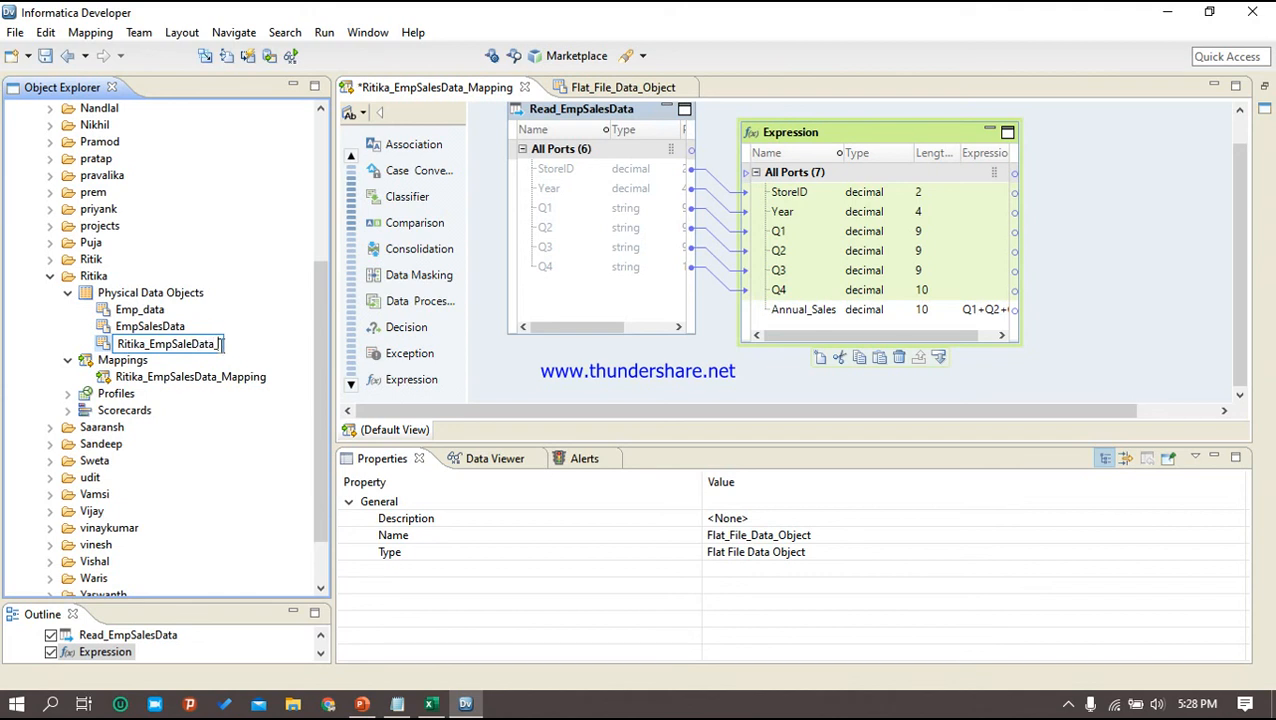
{"action": "type", "text": "Trgt"}
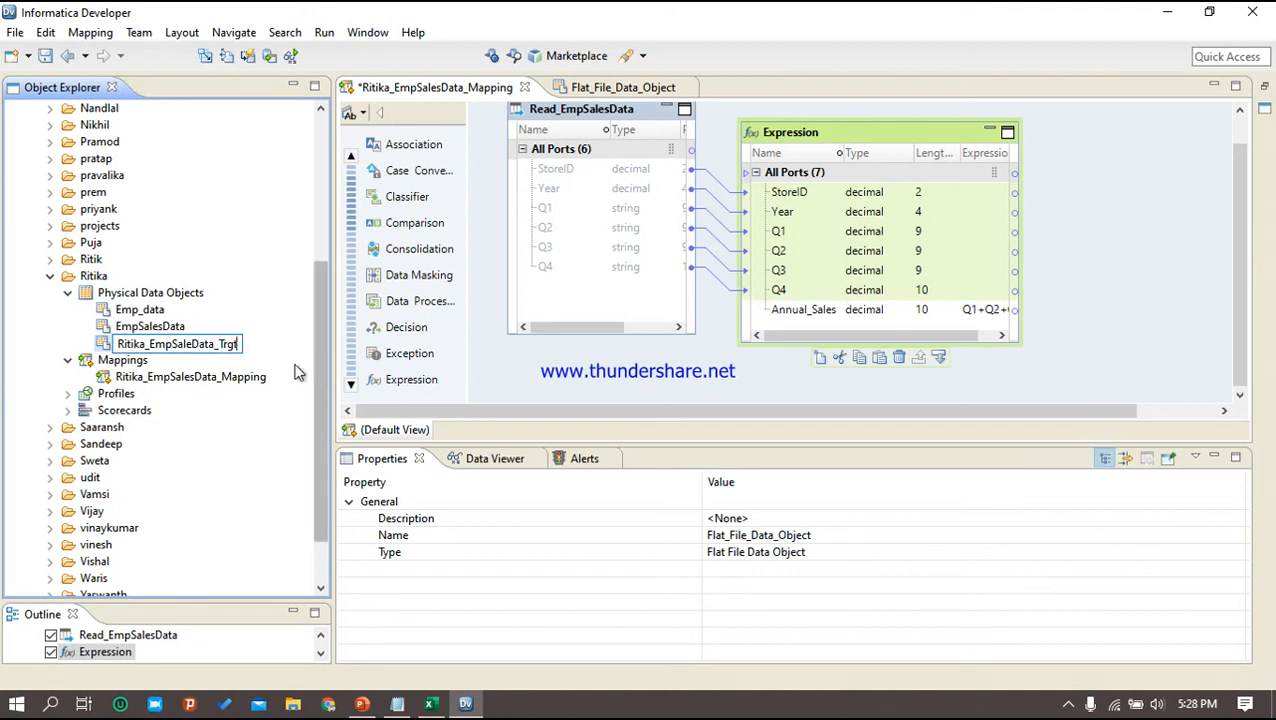
{"action": "key", "text": "Return"}
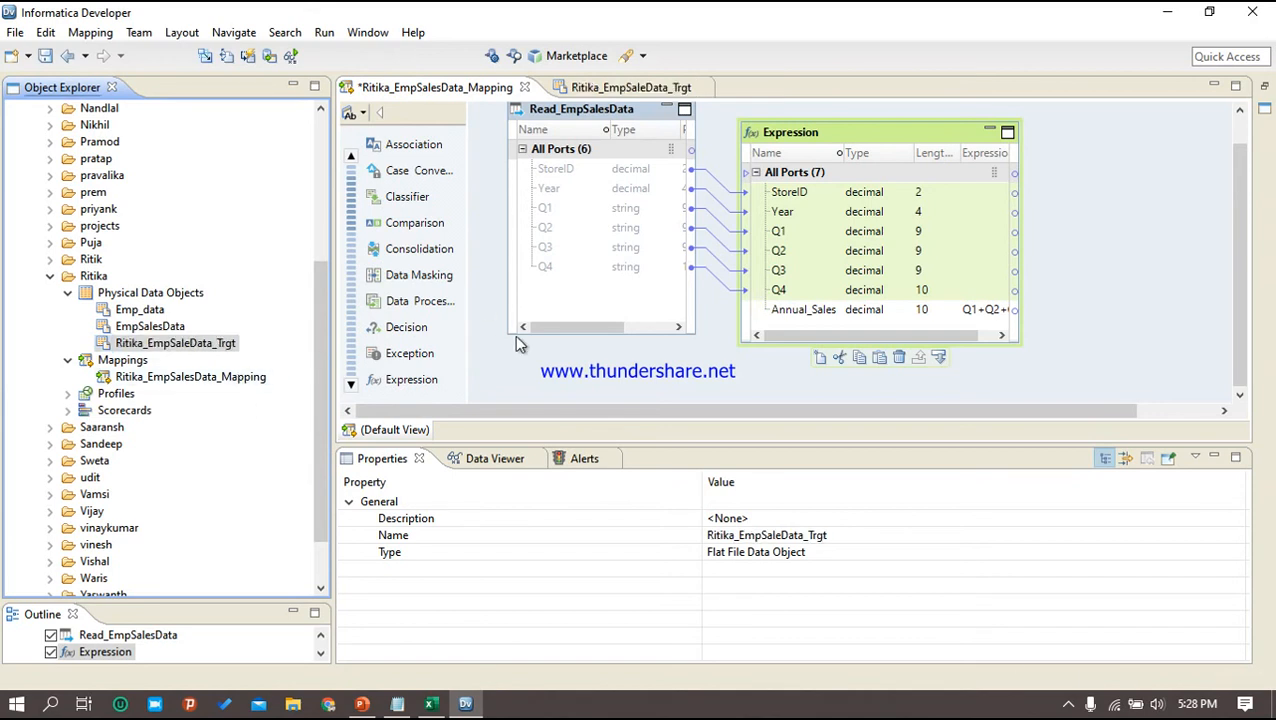
Add Ritika_EmpSaleData_Trgt to the mapping with Write access, beside the Expression transformation
{"action": "left_click_drag", "start_coordinate": [172, 345], "coordinate": [1136, 168]}
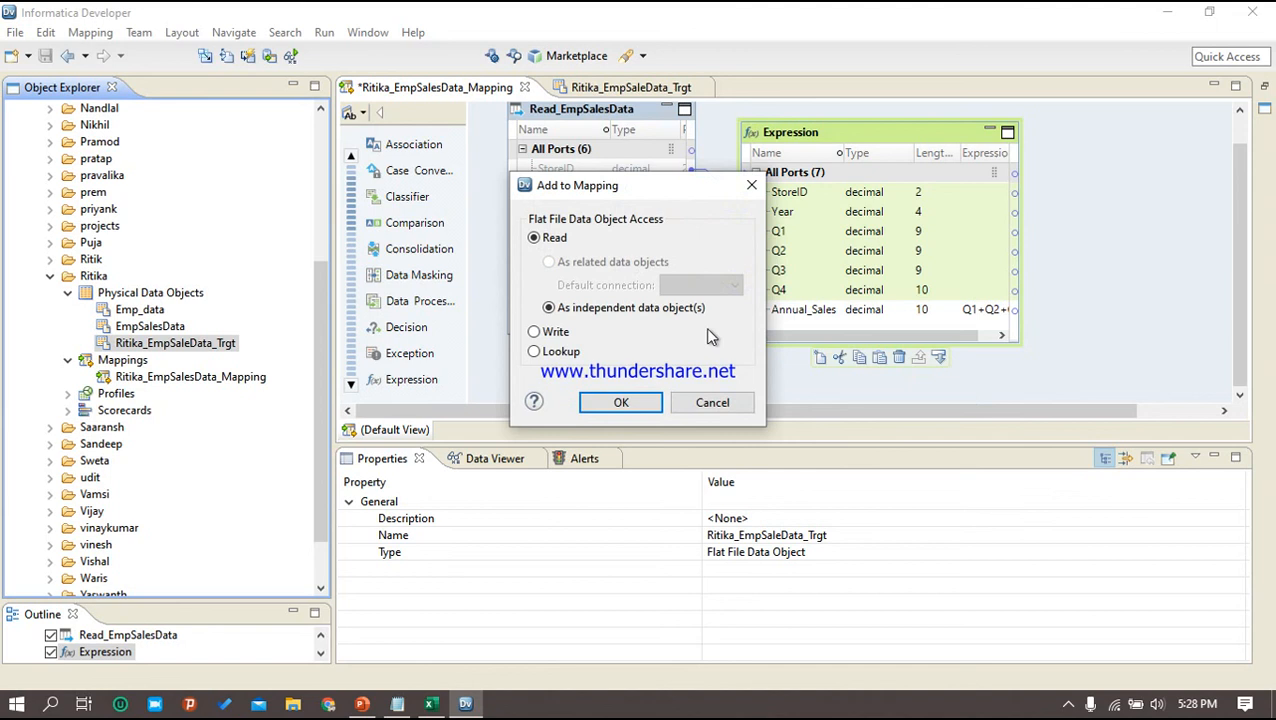
{"action": "left_click", "coordinate": [533, 333]}
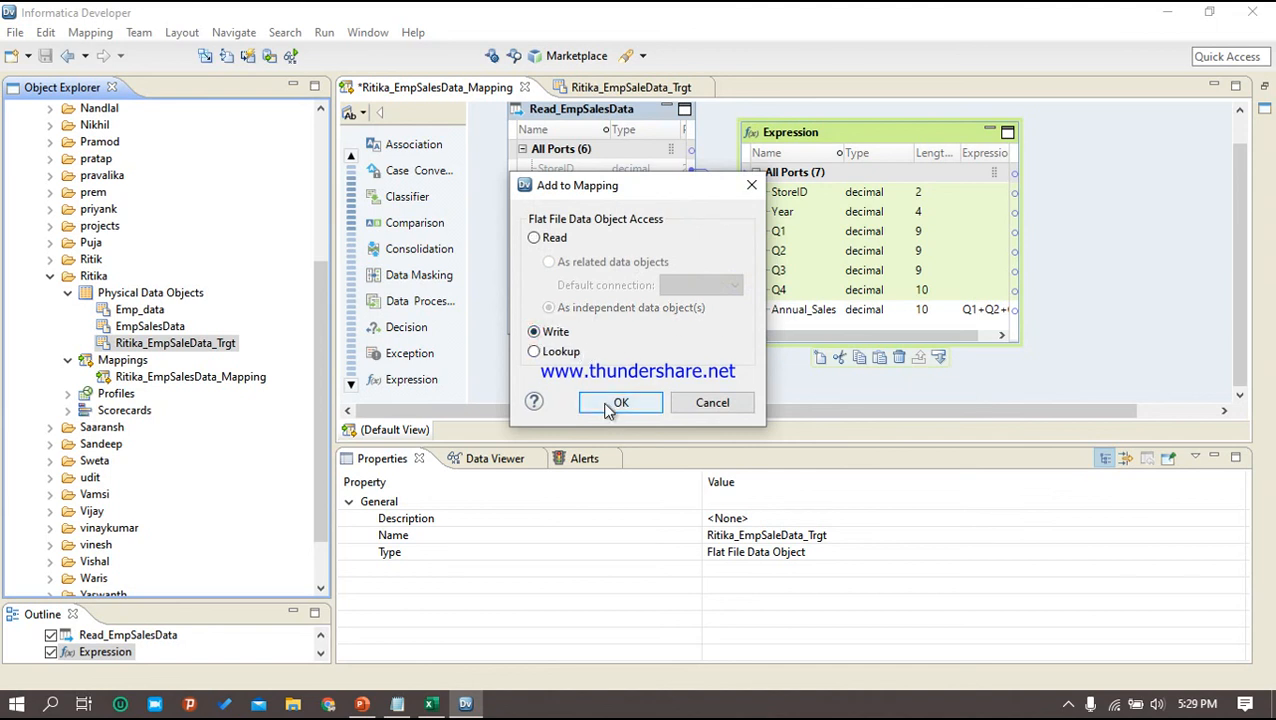
{"action": "left_click", "coordinate": [618, 402]}
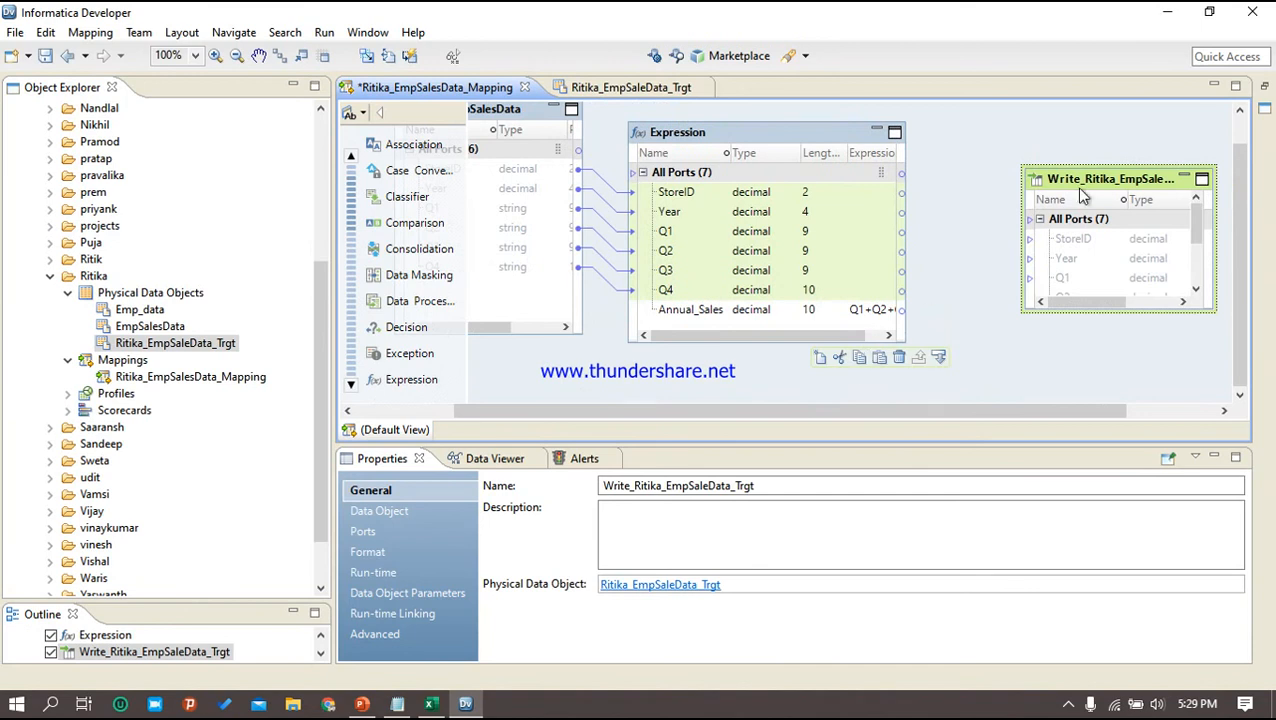
Align the Write target with the Expression transformation and enlarge it vertically to show all its ports
{"action": "left_click_drag", "start_coordinate": [1100, 185], "coordinate": [1054, 139]}
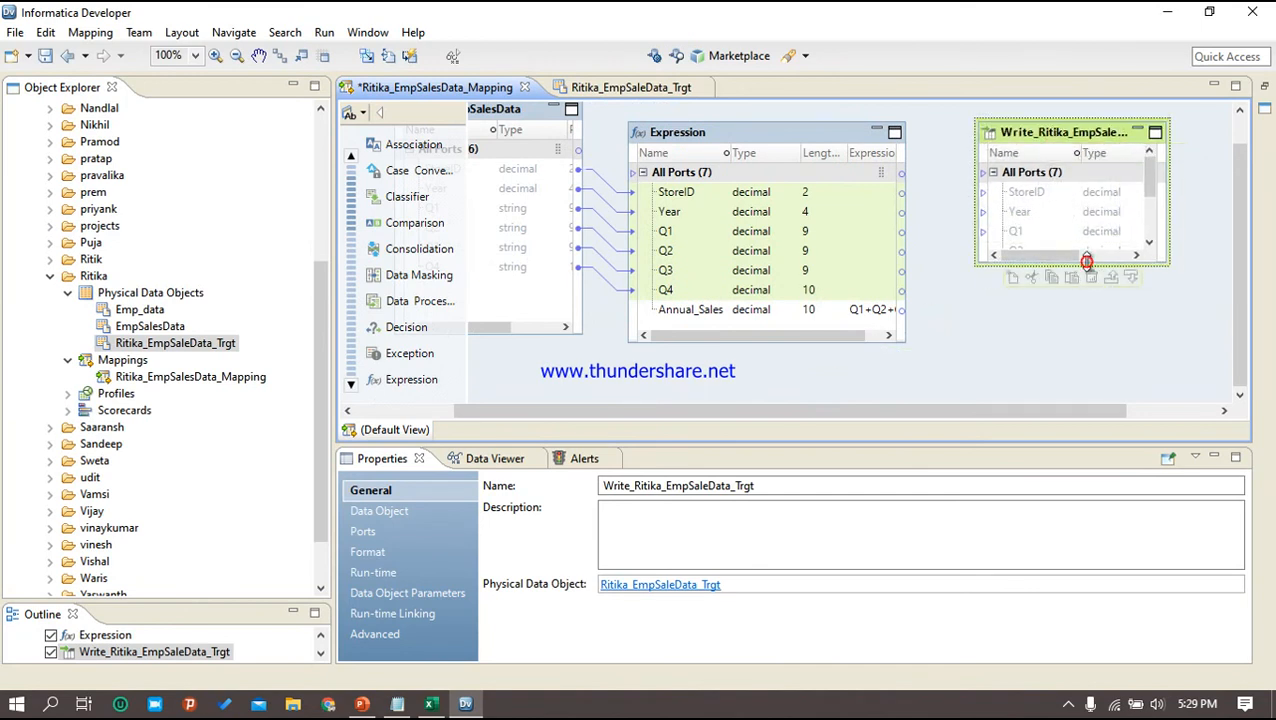
{"action": "left_click", "coordinate": [1086, 260]}
{"action": "left_click_drag", "start_coordinate": [1082, 262], "coordinate": [1005, 361]}
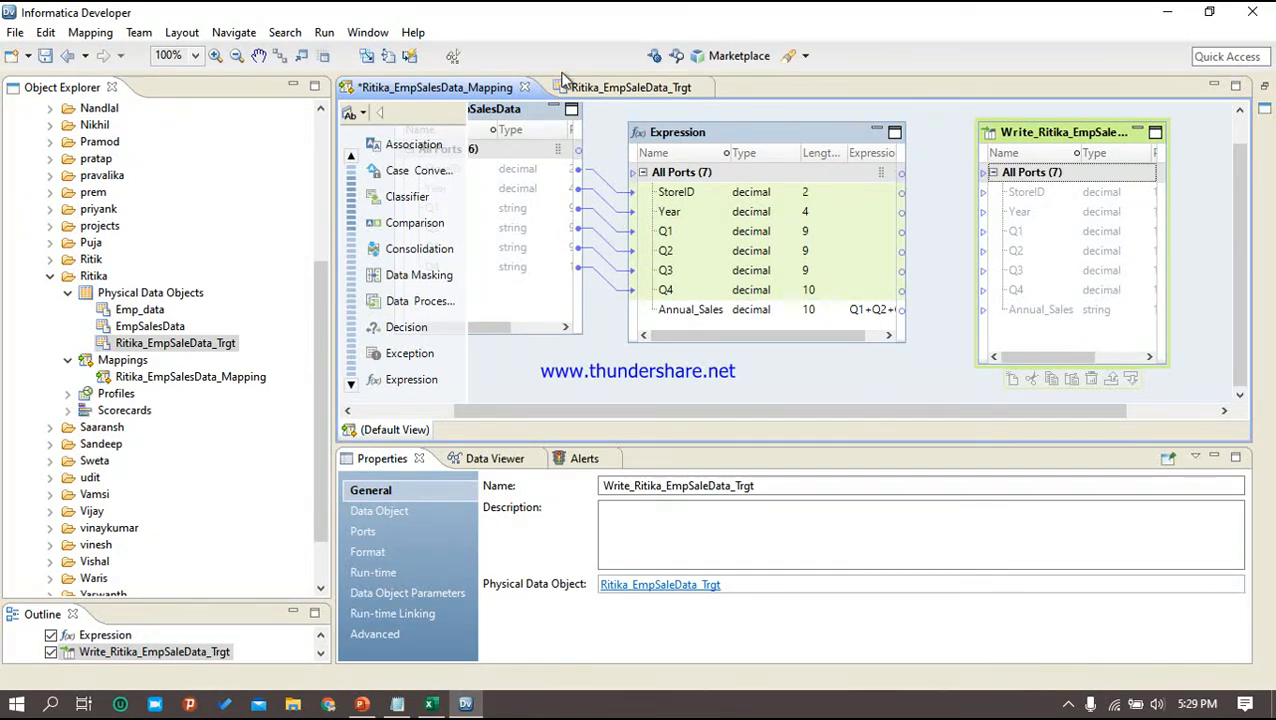
Set the Annual_Sales column's native type to number in Ritika_EmpSaleData_Trgt and save the object
{"action": "left_click", "coordinate": [617, 89]}
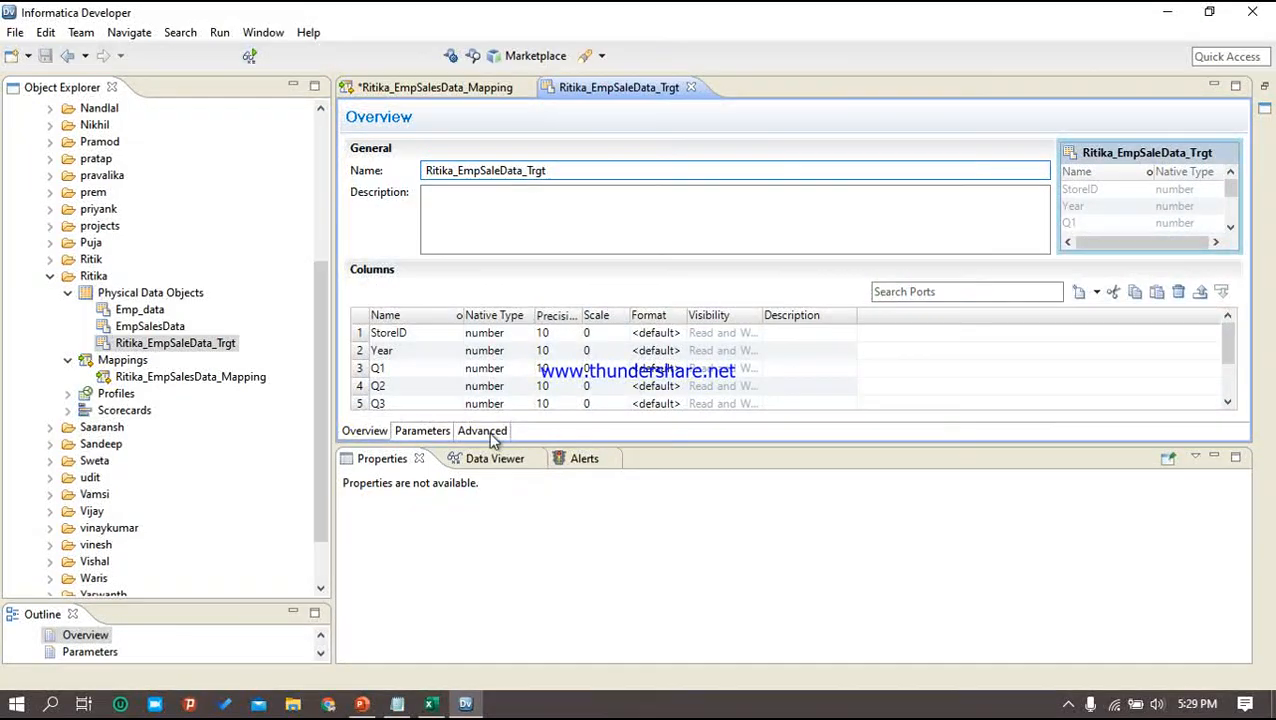
{"action": "scroll", "coordinate": [1228, 345], "scroll_direction": "down", "scroll_amount": 1}
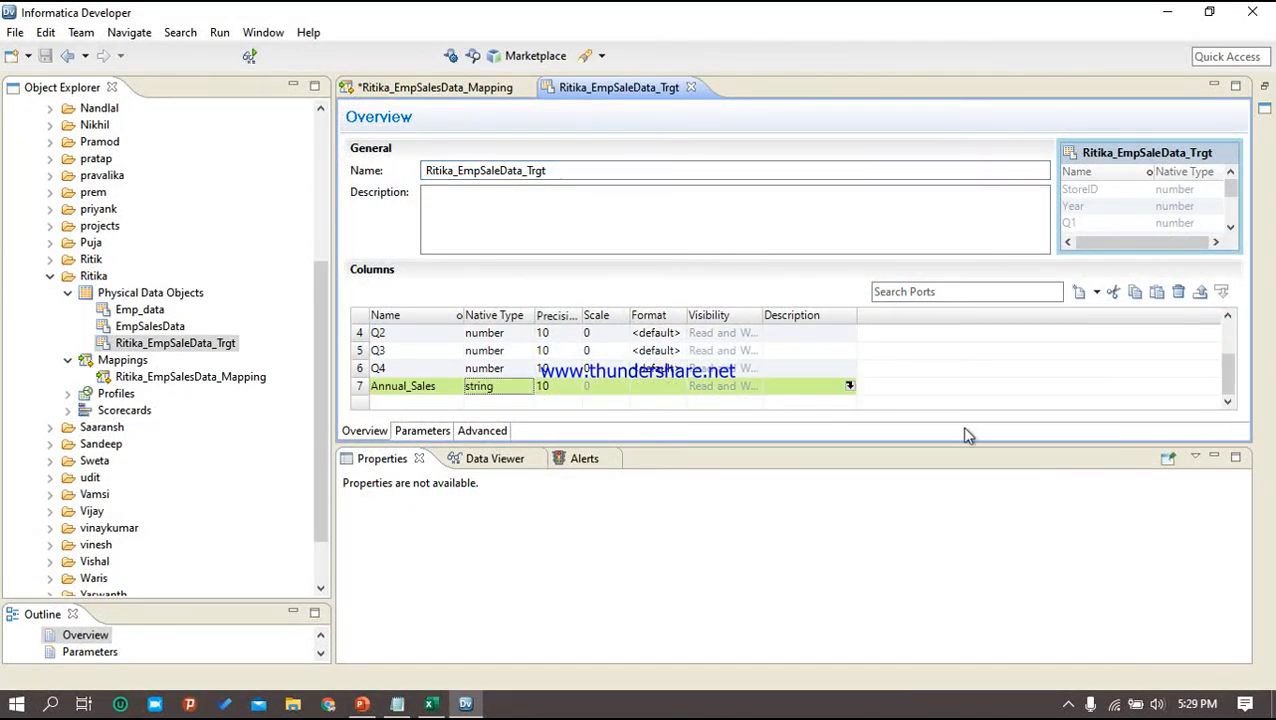
{"action": "left_click", "coordinate": [478, 390]}
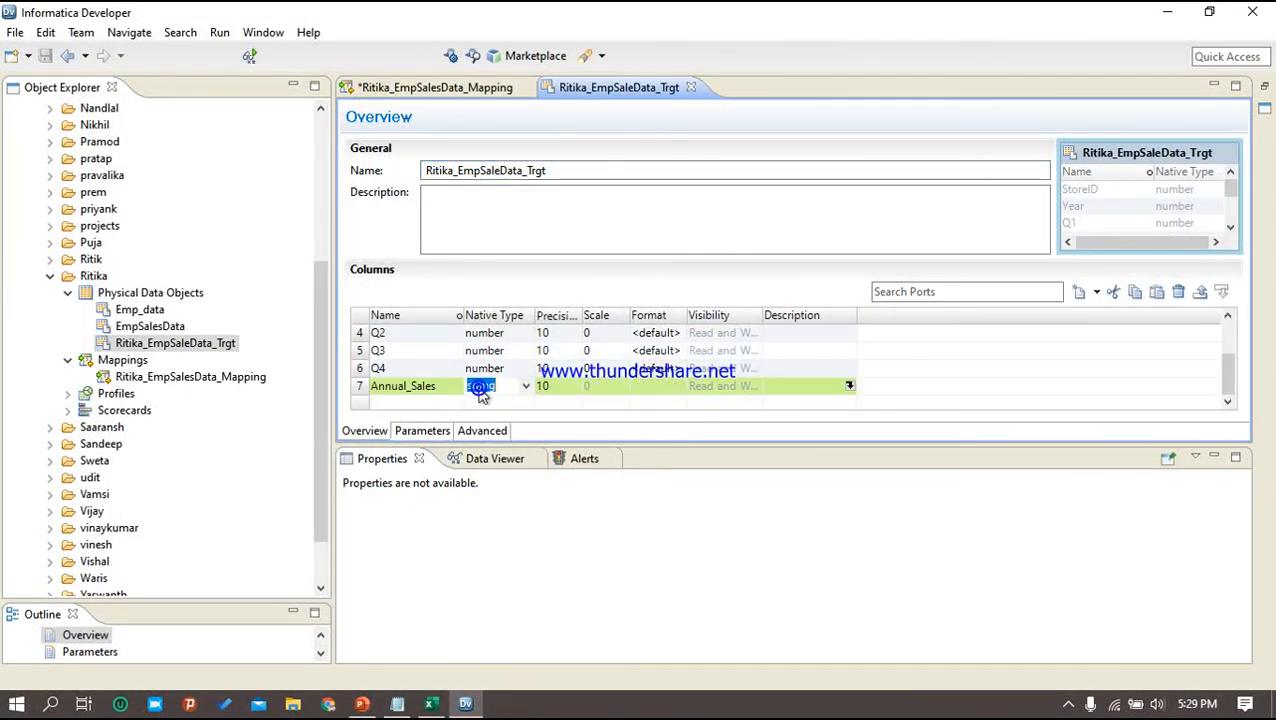
{"action": "left_click", "coordinate": [528, 387]}
{"action": "left_click", "coordinate": [488, 473]}
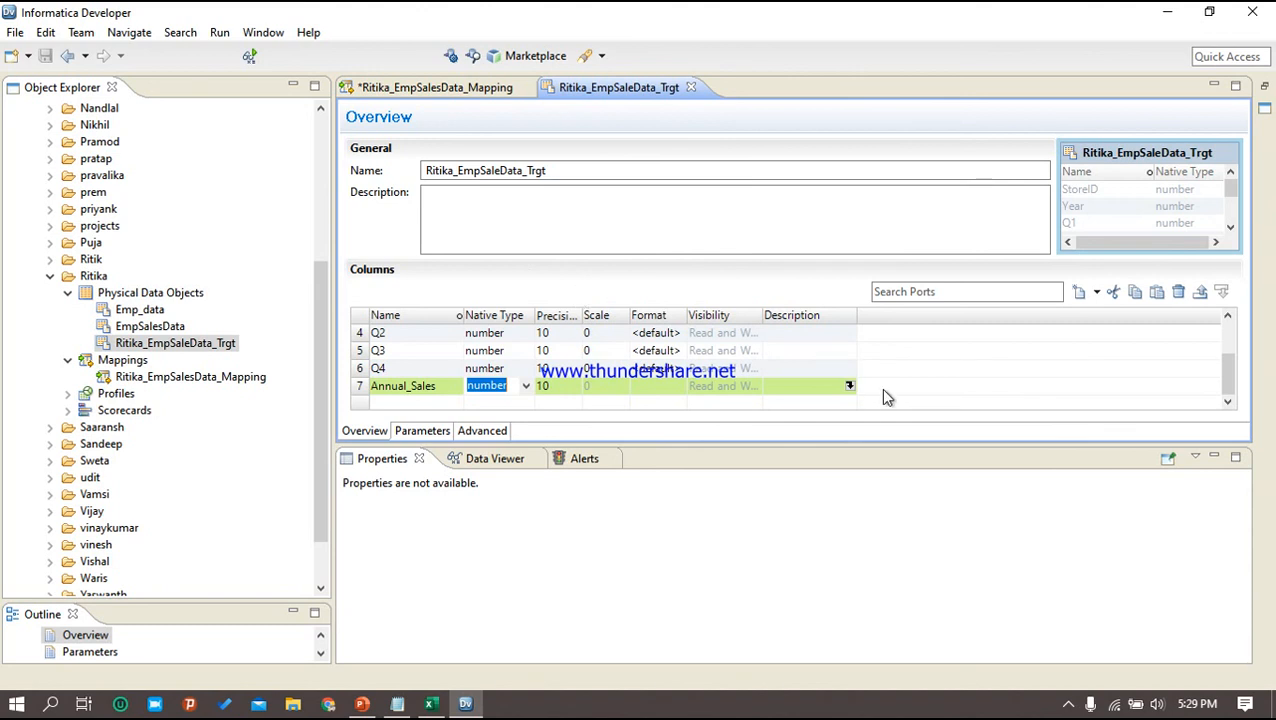
{"action": "left_click", "coordinate": [435, 436]}
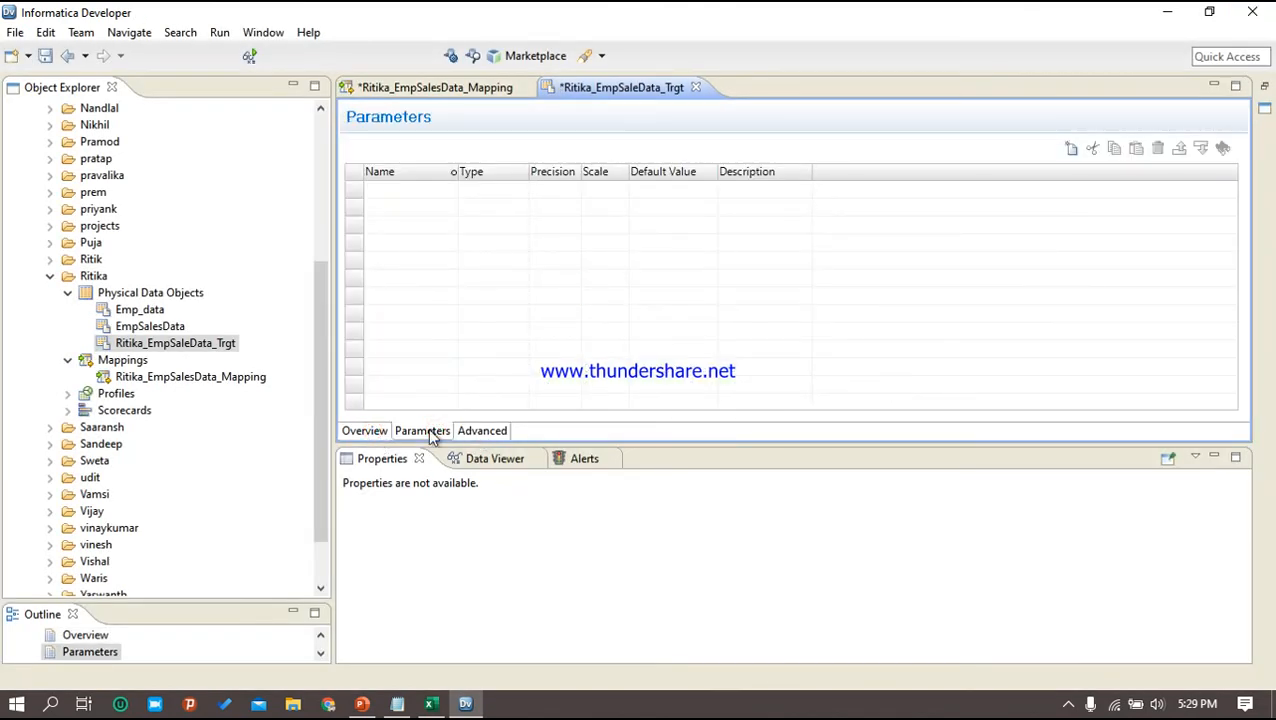
{"action": "left_click", "coordinate": [360, 431]}
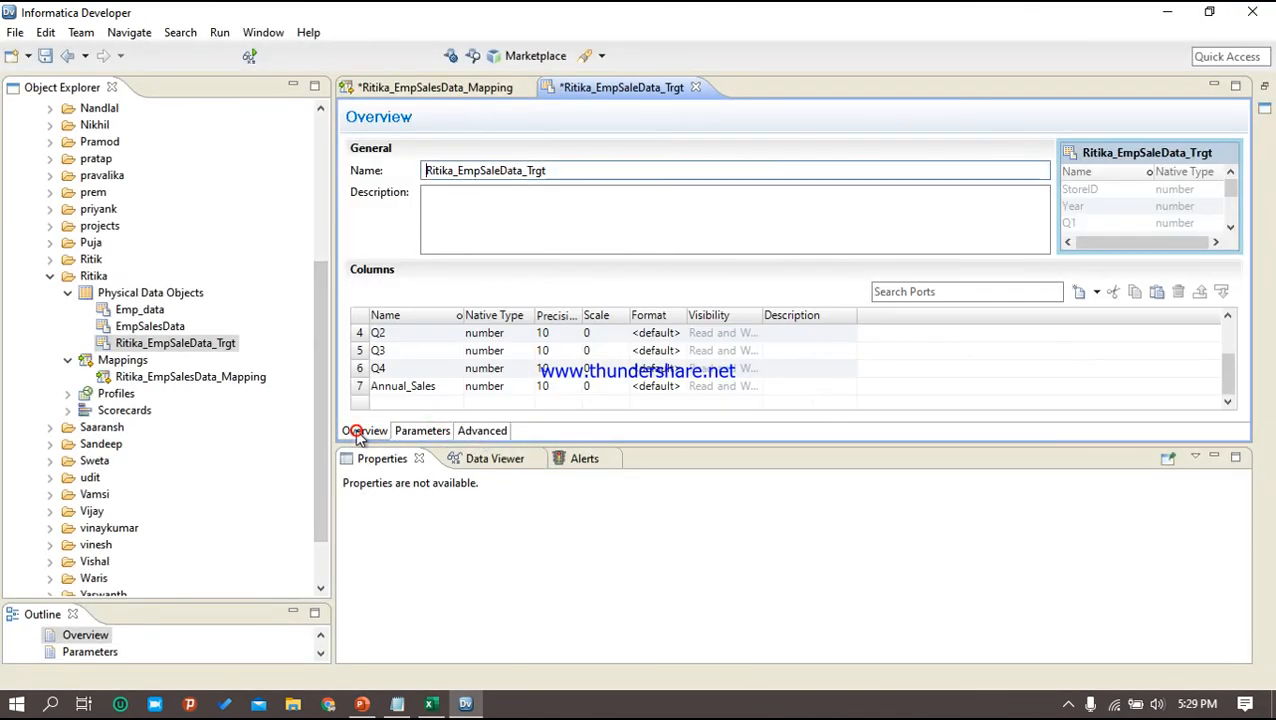
{"action": "left_click", "coordinate": [758, 374]}
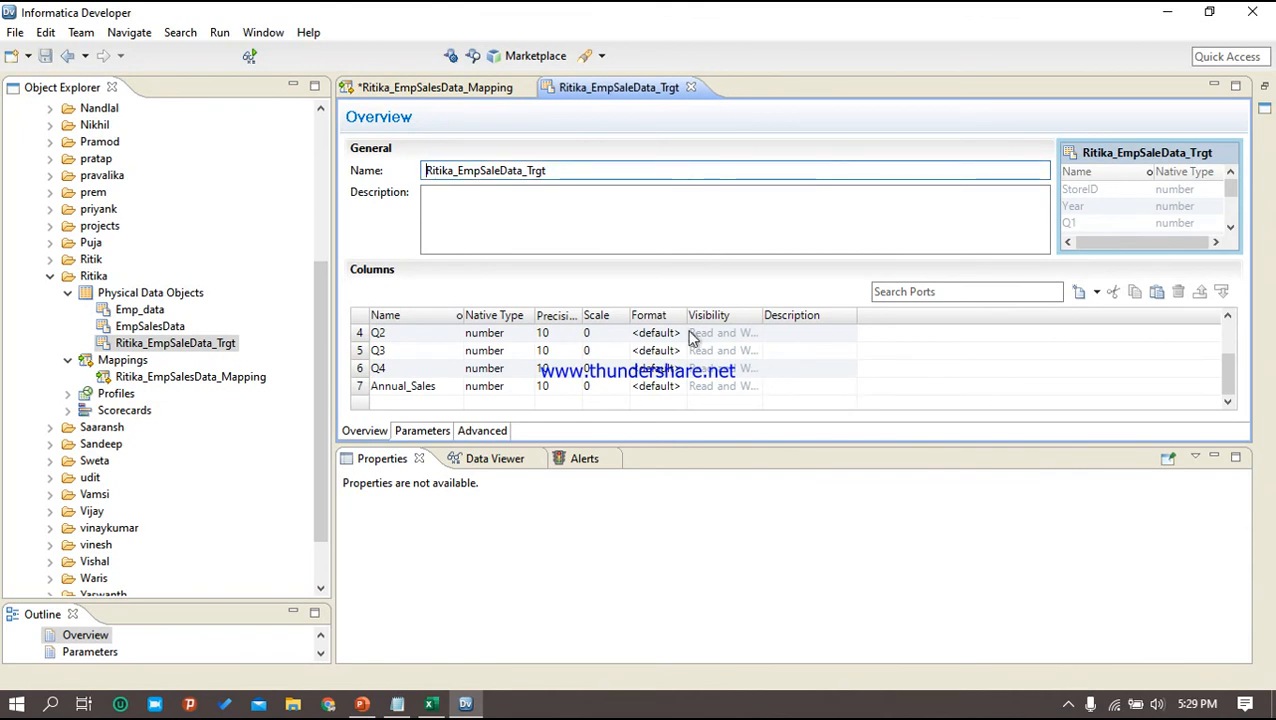
Return to the mapping and link all seven Expression ports, StoreID through Annual_Sales, to the matching ports of the Write_Ritika_EmpSaleData_Trgt target
{"action": "left_click", "coordinate": [465, 84]}
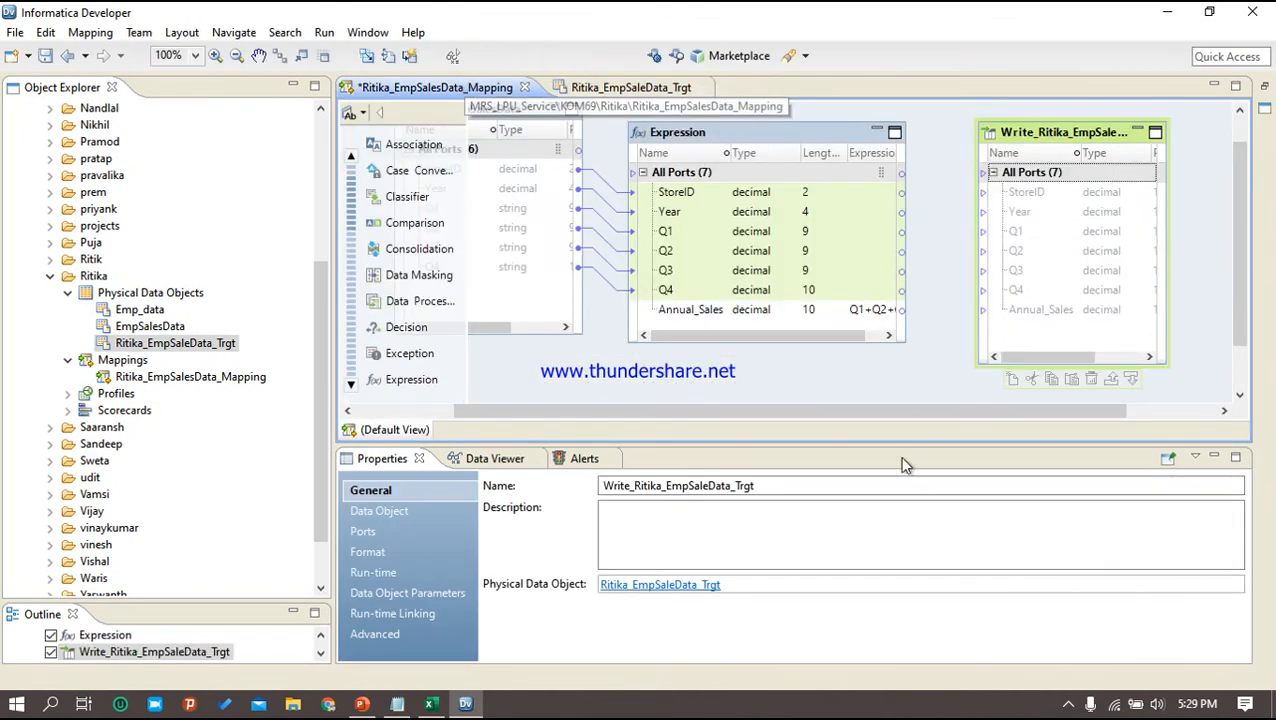
{"action": "left_click", "coordinate": [751, 196]}
{"action": "left_click", "coordinate": [751, 196]}
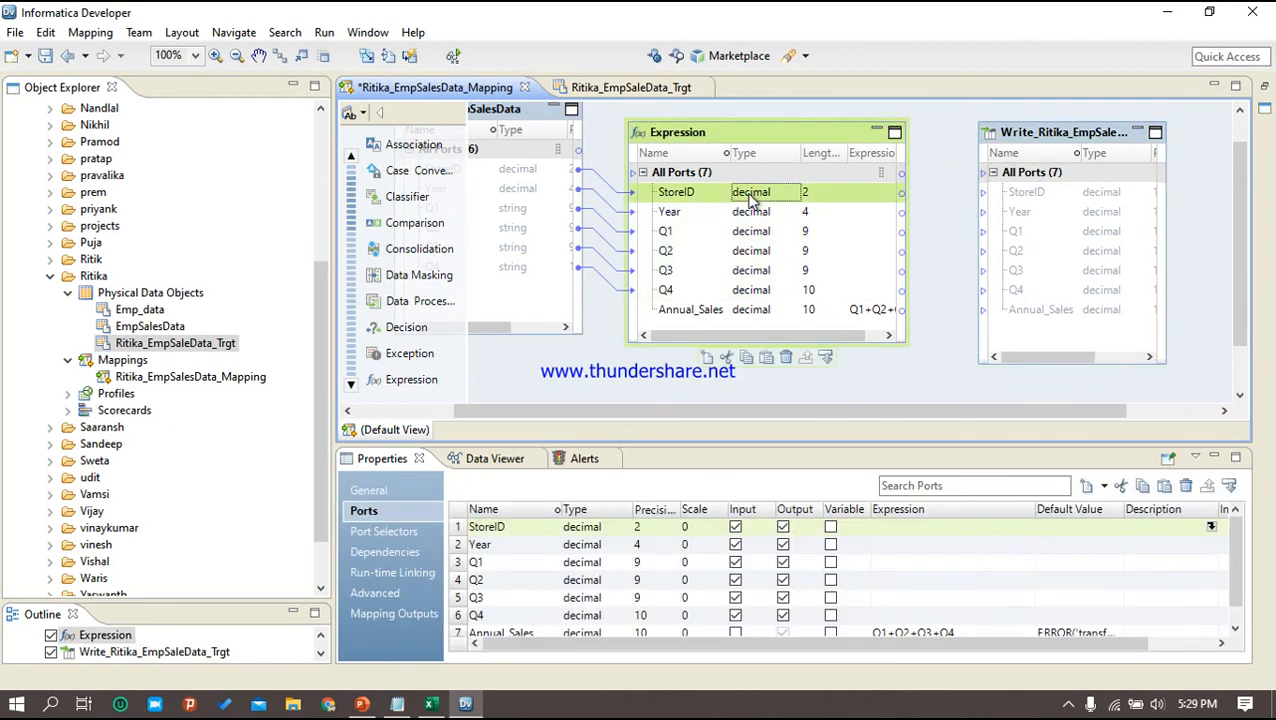
{"action": "key", "text": "shift+Down"}
{"action": "key", "text": "shift+Down"}
{"action": "key", "text": "shift+Down"}
{"action": "key", "text": "shift+Down"}
{"action": "key", "text": "shift+Down"}
{"action": "key", "text": "shift+Down"}
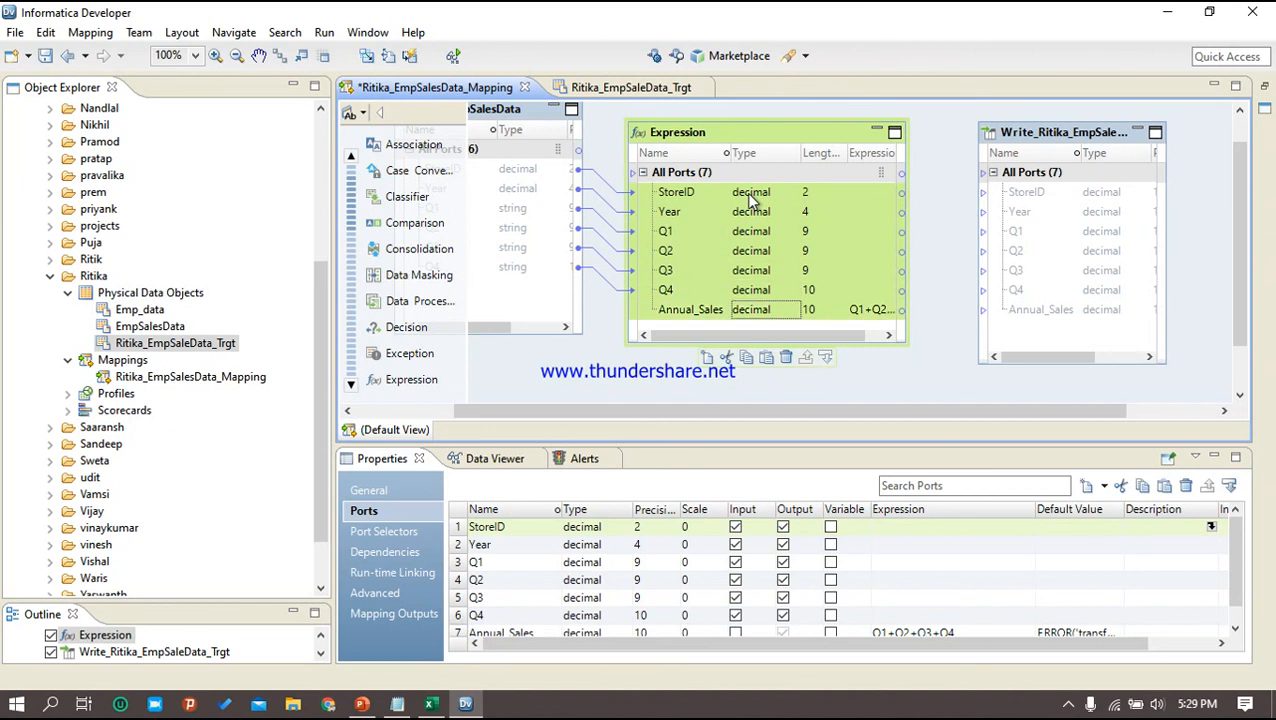
{"action": "left_click_drag", "start_coordinate": [858, 228], "coordinate": [1018, 205]}
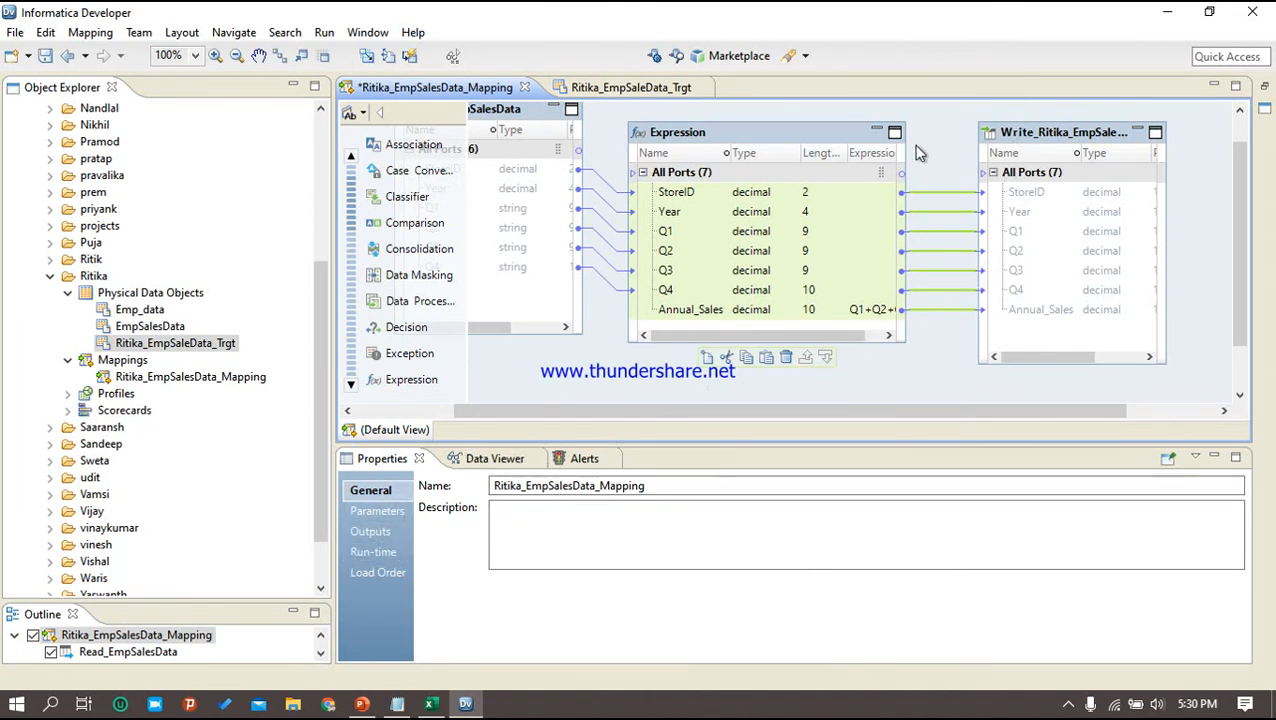
Run the Data Viewer on the Expression transformation to preview its output rows, including the calculated Annual_Sales column
{"action": "left_click", "coordinate": [826, 135]}
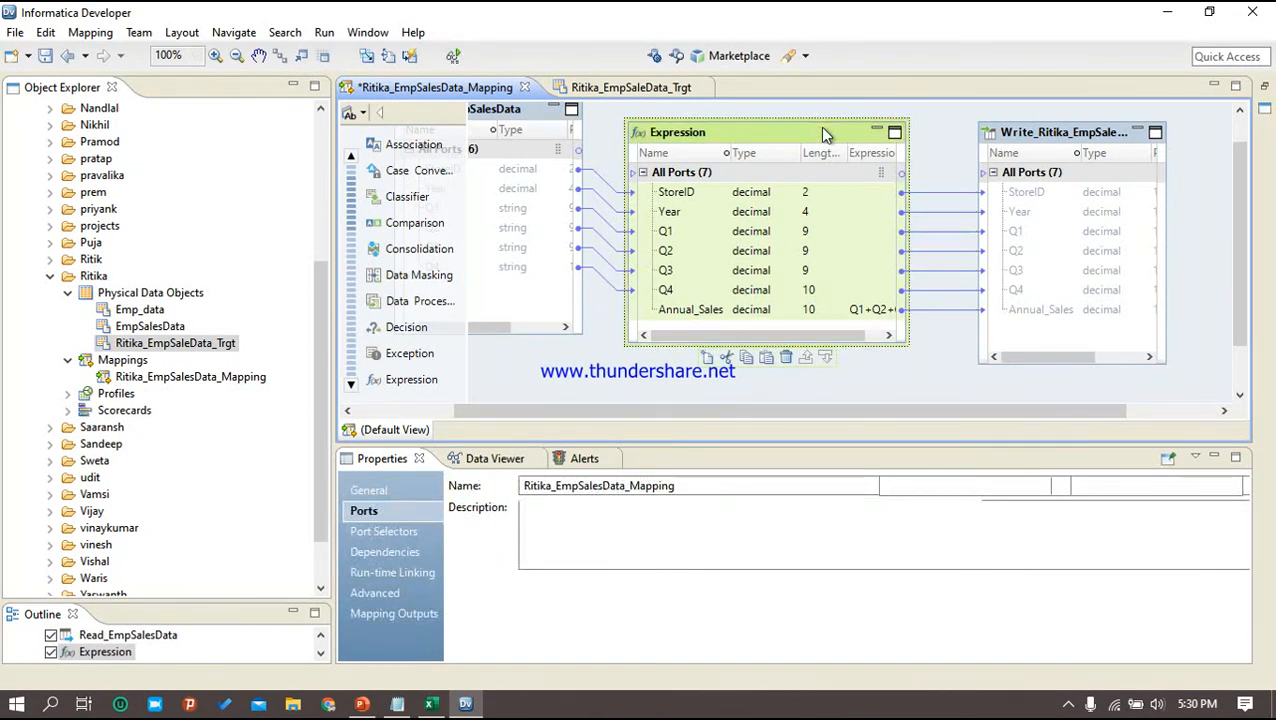
{"action": "right_click", "coordinate": [825, 135]}
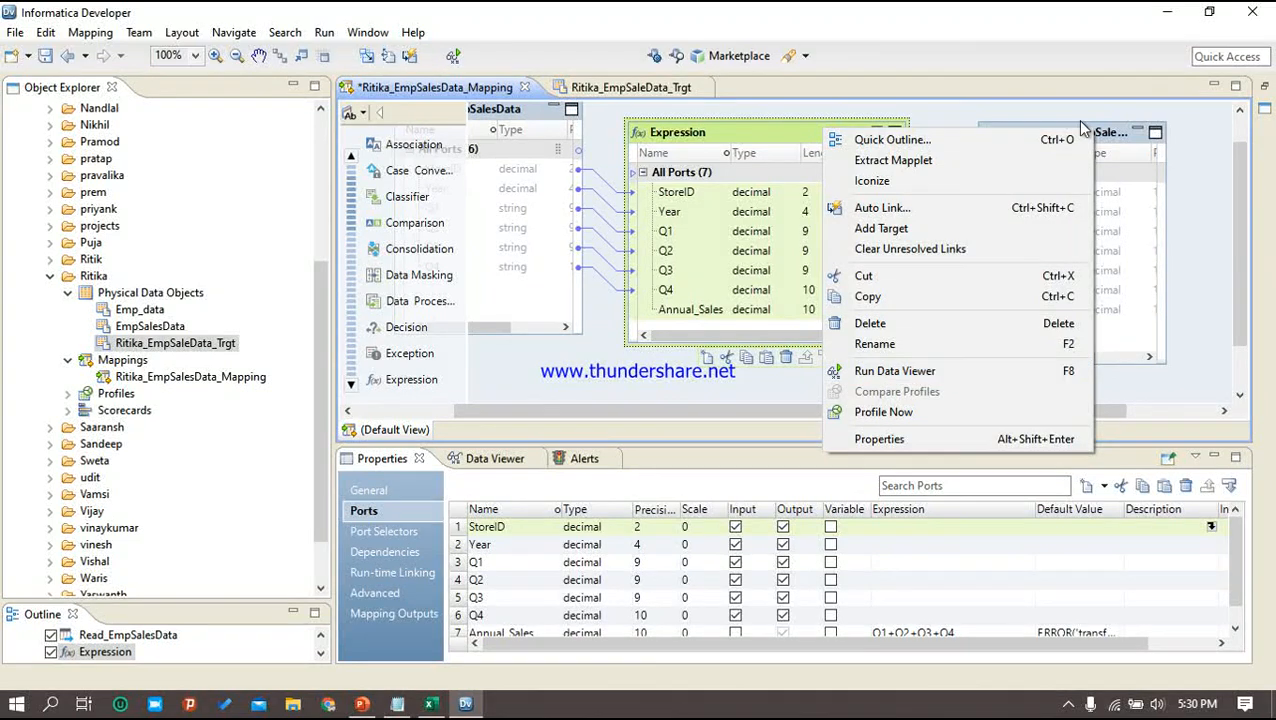
{"action": "left_click", "coordinate": [891, 372]}
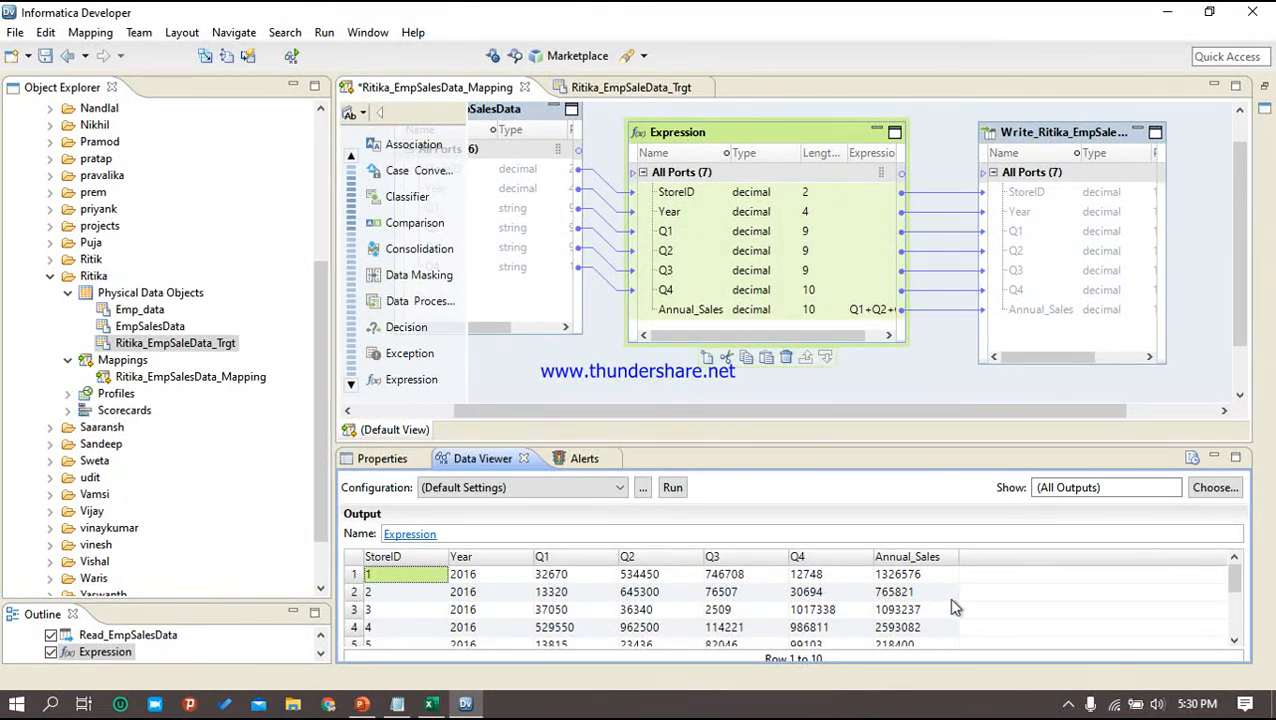
{"action": "mouse_move", "coordinate": [1233, 566]}
{"action": "left_mouse_down"}
{"action": "mouse_move", "coordinate": [1234, 612]}
{"action": "mouse_move", "coordinate": [1236, 572]}
{"action": "left_mouse_up"}
{"action": "left_click", "coordinate": [1068, 705]}
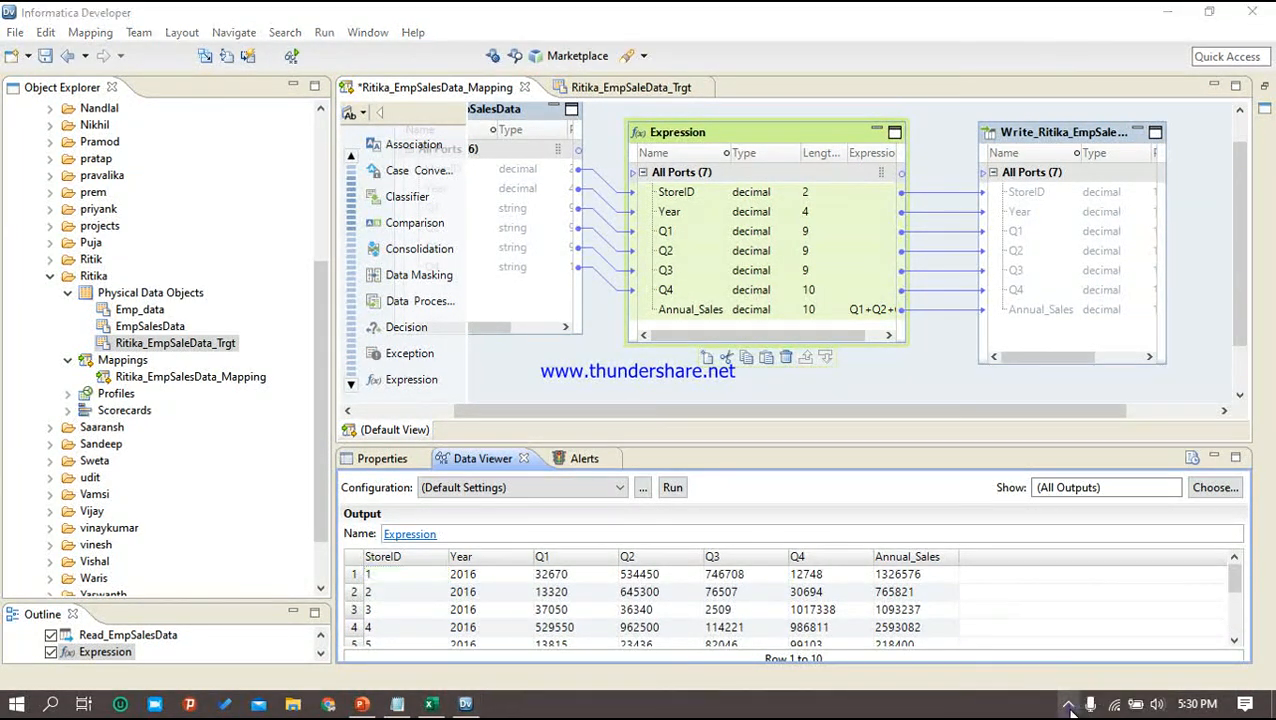
{"action": "right_click", "coordinate": [1080, 640]}
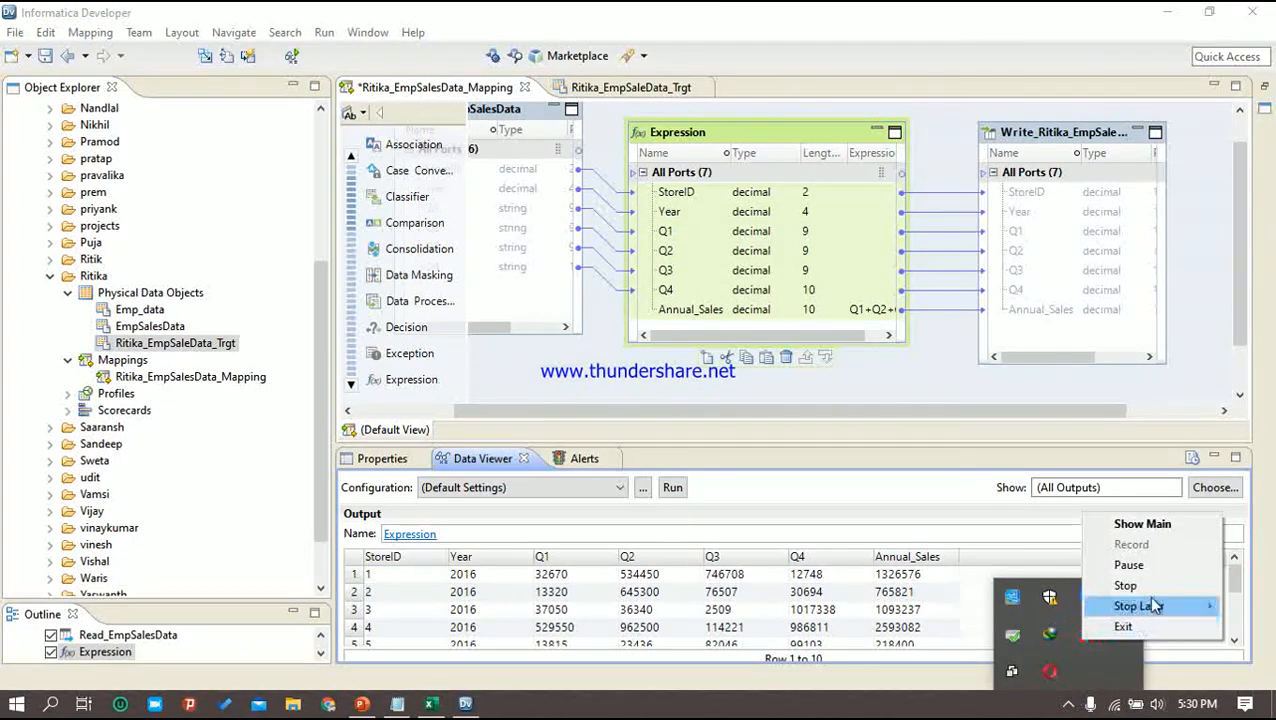